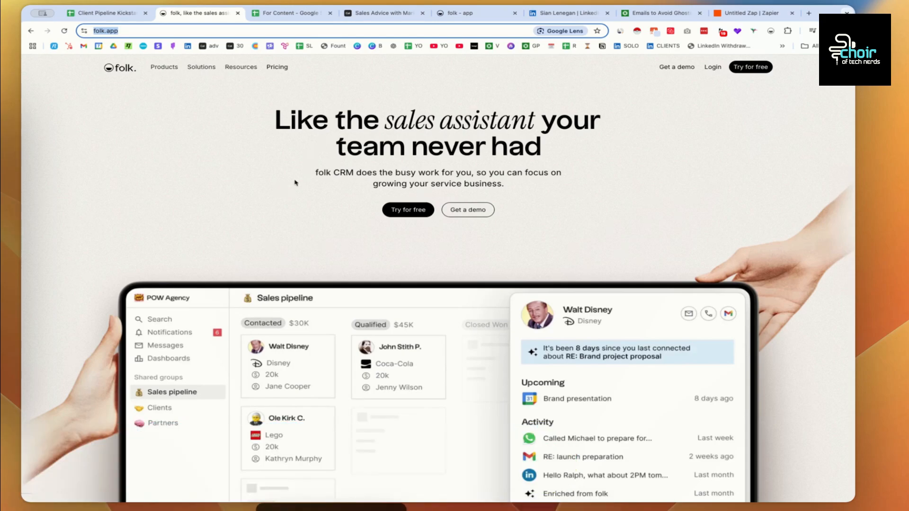
# - Scroll past the CRM feature cards to the folkX LinkedIn capture section
pyautogui.scroll(-7, 295, 182)
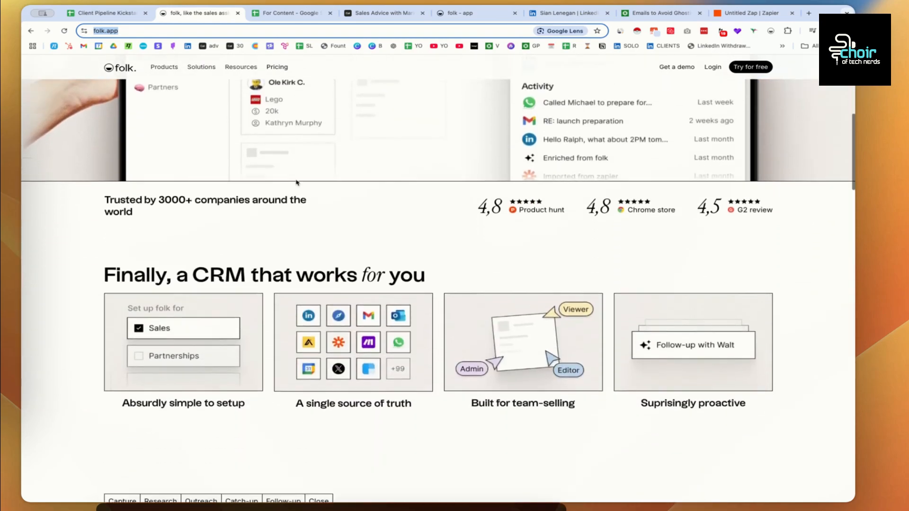
pyautogui.scroll(-3, 296, 182)
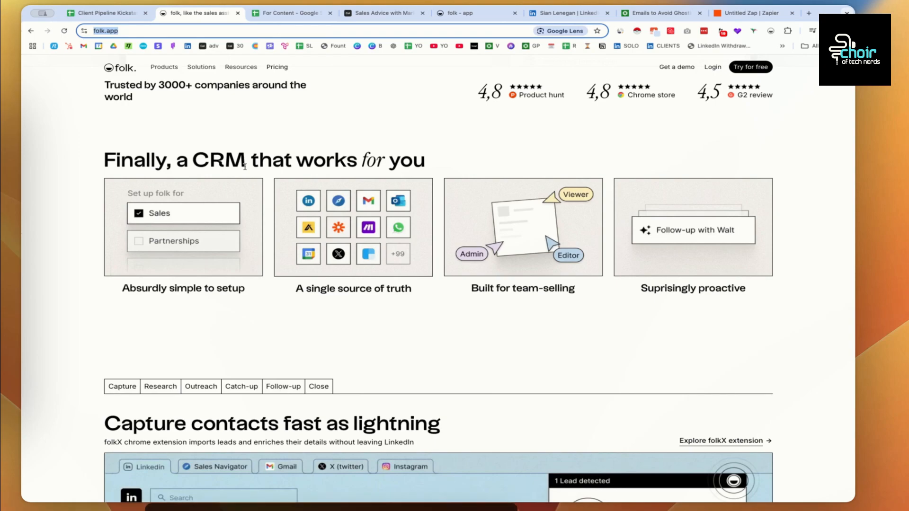
pyautogui.scroll(-5, 383, 193)
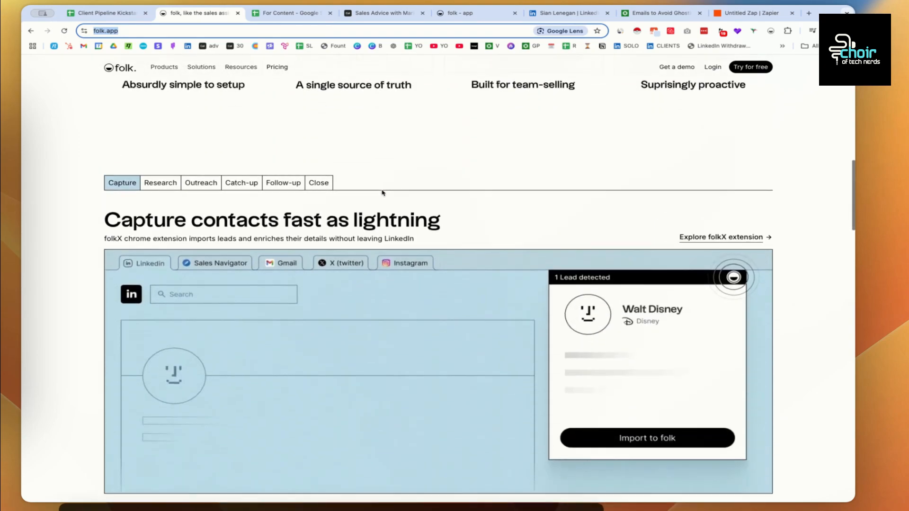
pyautogui.scroll(-1, 383, 193)
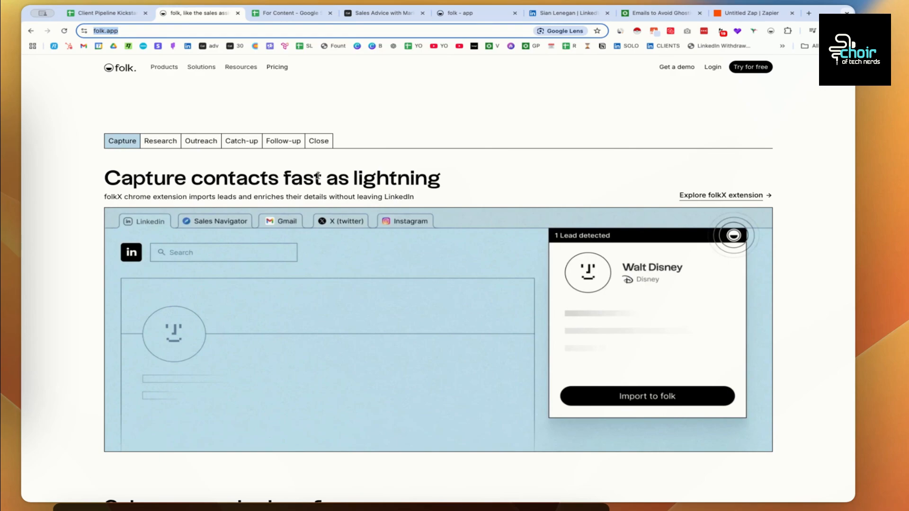
# - Bring up the For Content 'Folk CRM' sheet, review column E, and widen column A to fit its labels
pyautogui.click(278, 15)
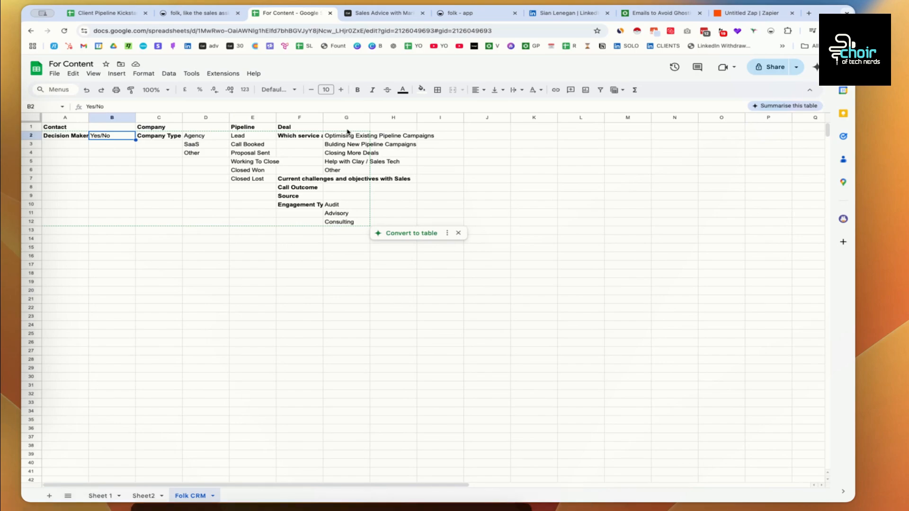
pyautogui.click(263, 116)
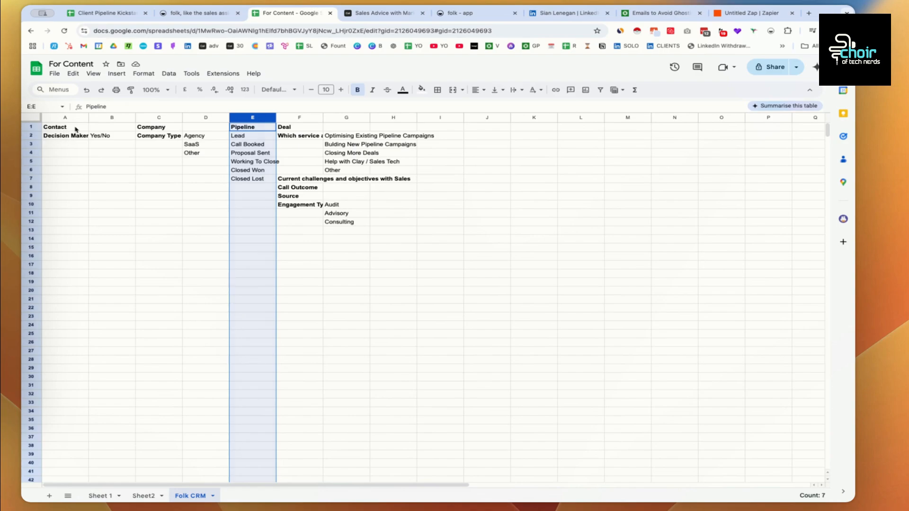
pyautogui.moveTo(88, 117); pyautogui.dragTo(121, 117)
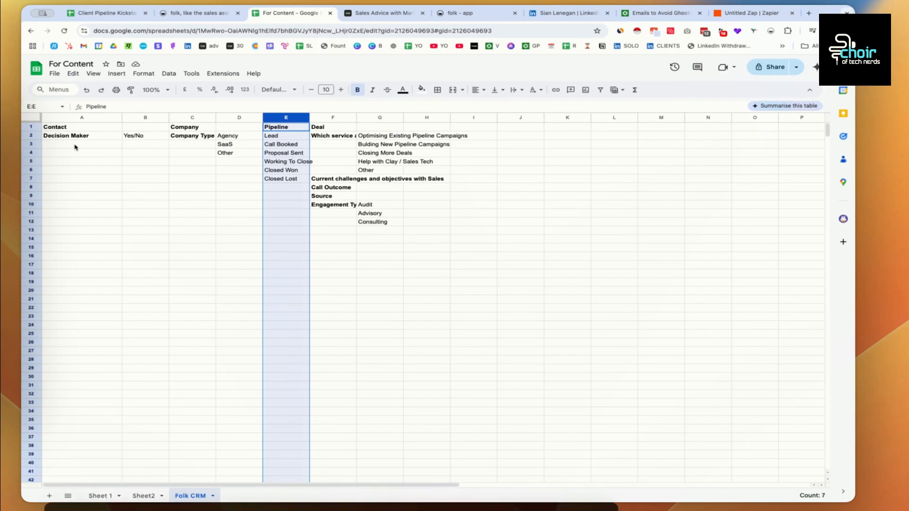
# - Widen column F to reveal the service question in F2, then bring up the Cal.com Sales Advice form
pyautogui.click(194, 137)
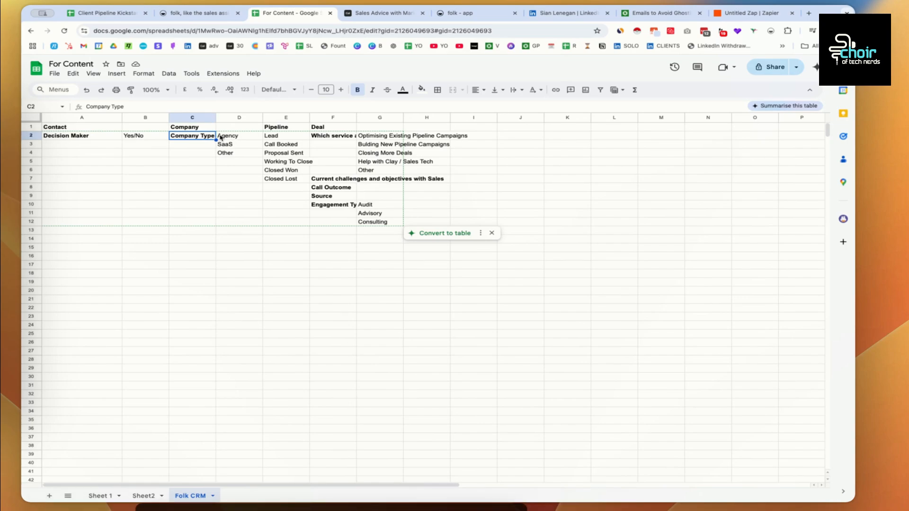
pyautogui.click(353, 127)
pyautogui.moveTo(356, 117); pyautogui.dragTo(394, 118)
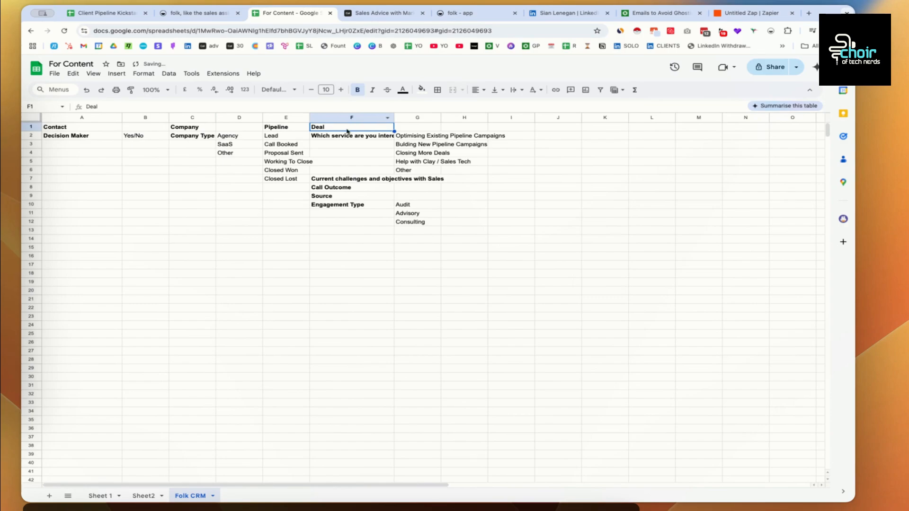
pyautogui.click(357, 138)
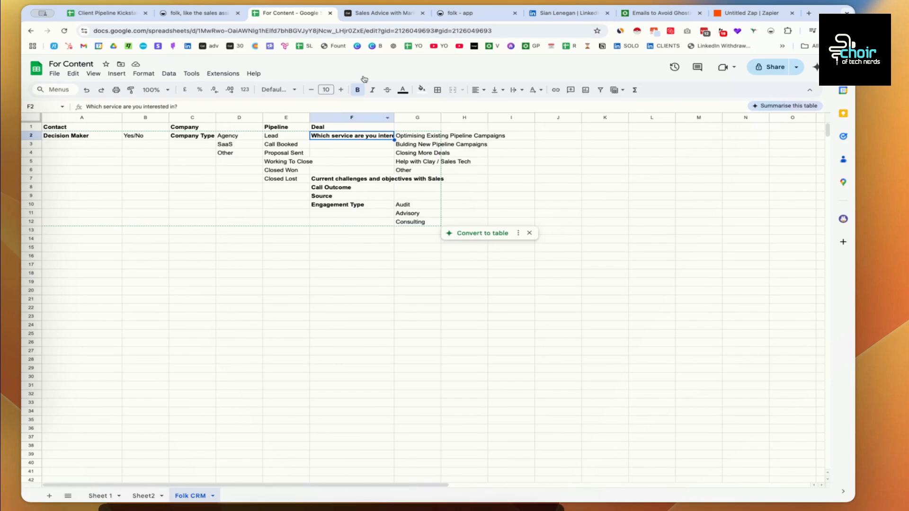
pyautogui.click(356, 13)
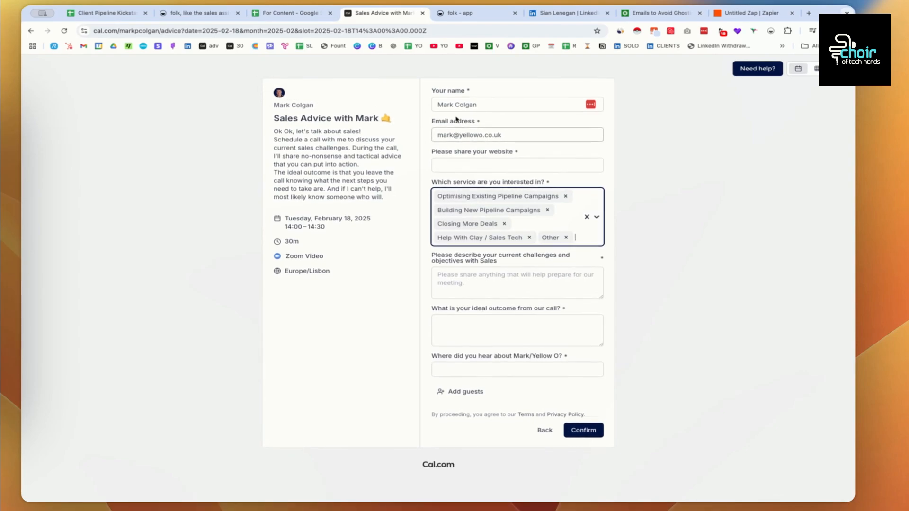
# - Look over the website, challenges and ideal outcome questions on the Cal.com form, then return to the sheet
pyautogui.click(457, 158)
pyautogui.click(452, 178)
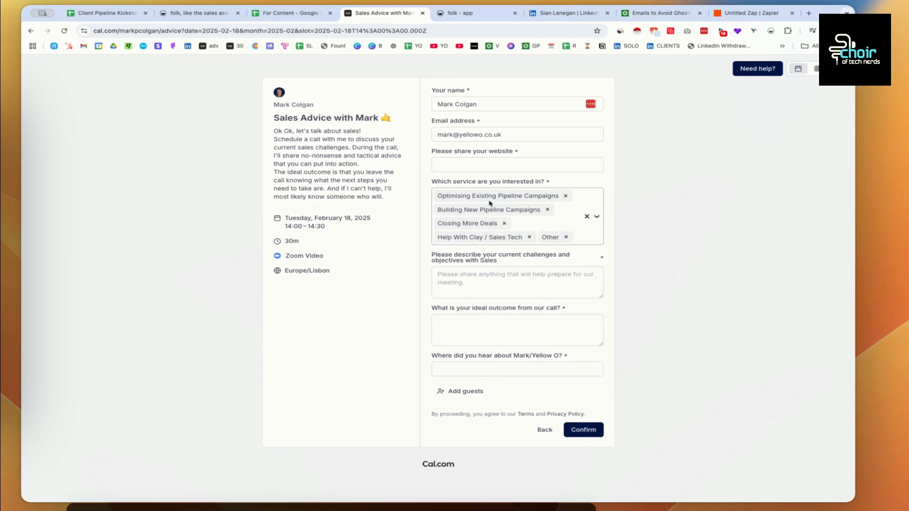
pyautogui.click(476, 272)
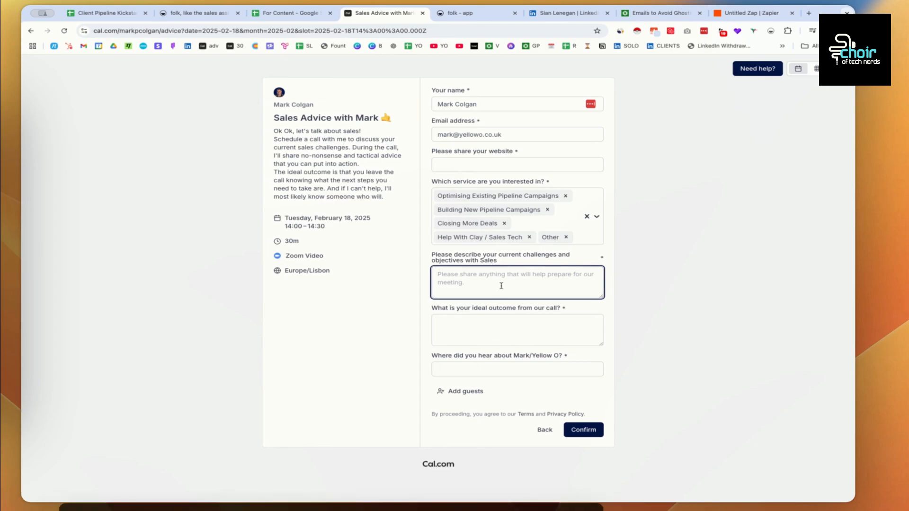
pyautogui.click(463, 331)
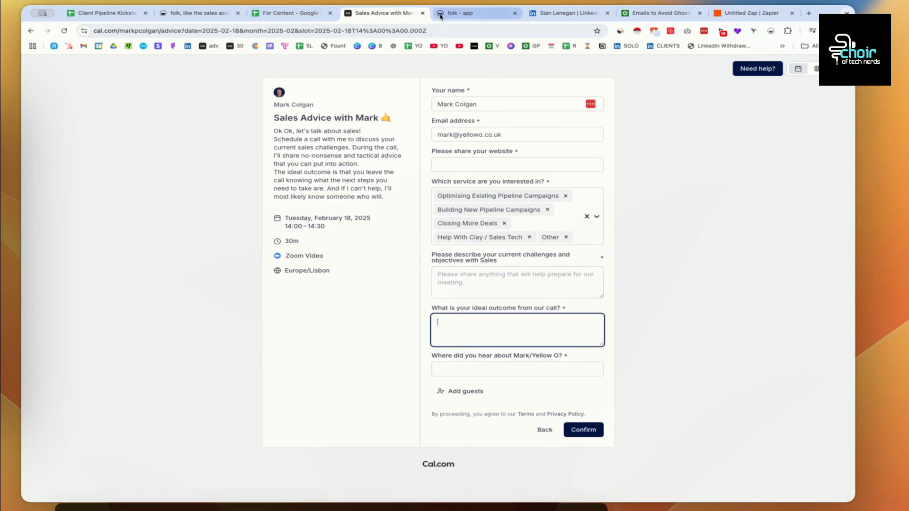
pyautogui.click(303, 13)
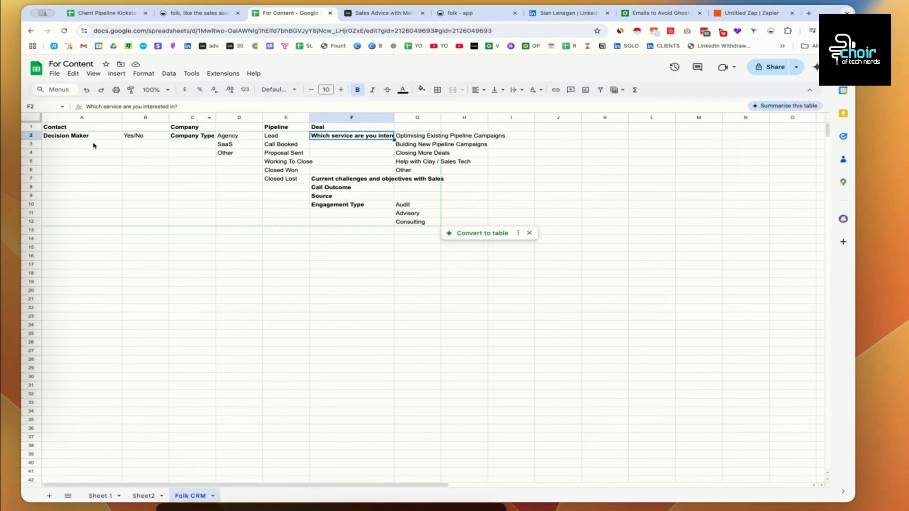
# - Highlight the Contact, Company, Pipeline stage and Deal field ranges, then move to folk's CRM setup
pyautogui.moveTo(68, 127); pyautogui.dragTo(81, 178)
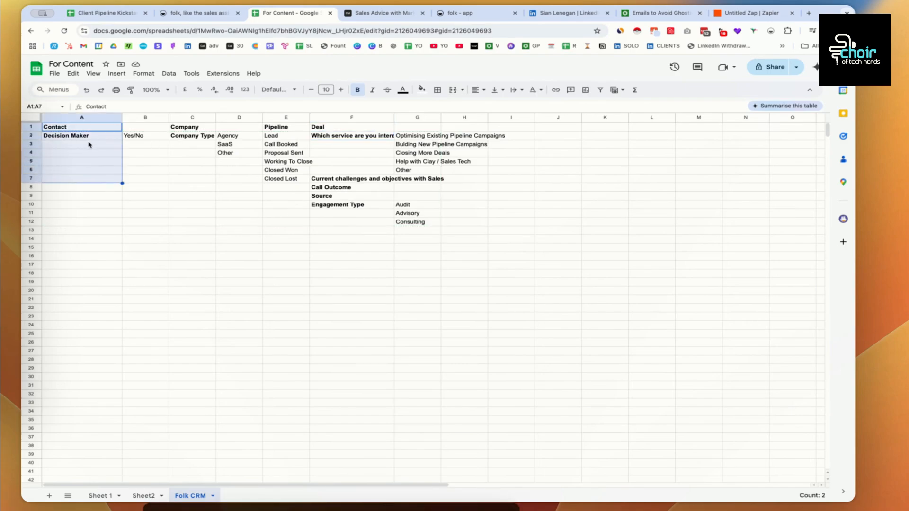
pyautogui.moveTo(88, 144); pyautogui.dragTo(86, 224)
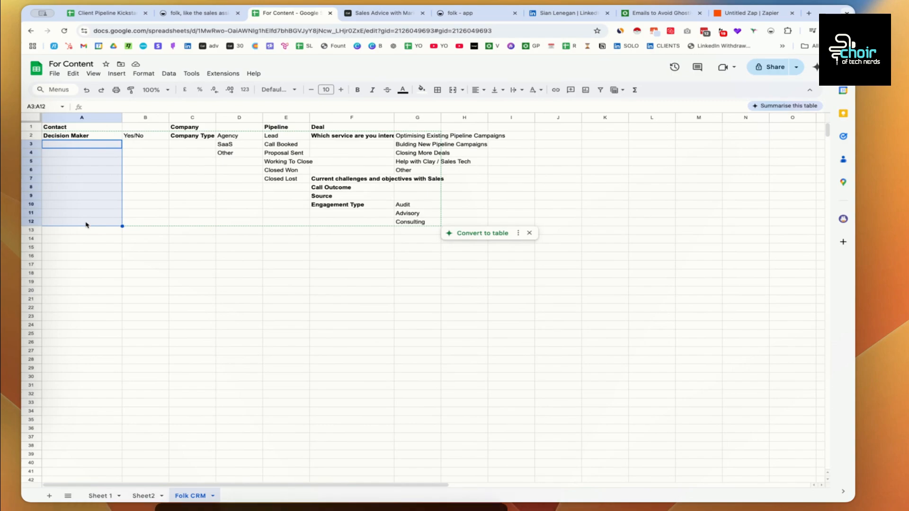
pyautogui.moveTo(191, 127); pyautogui.dragTo(193, 179)
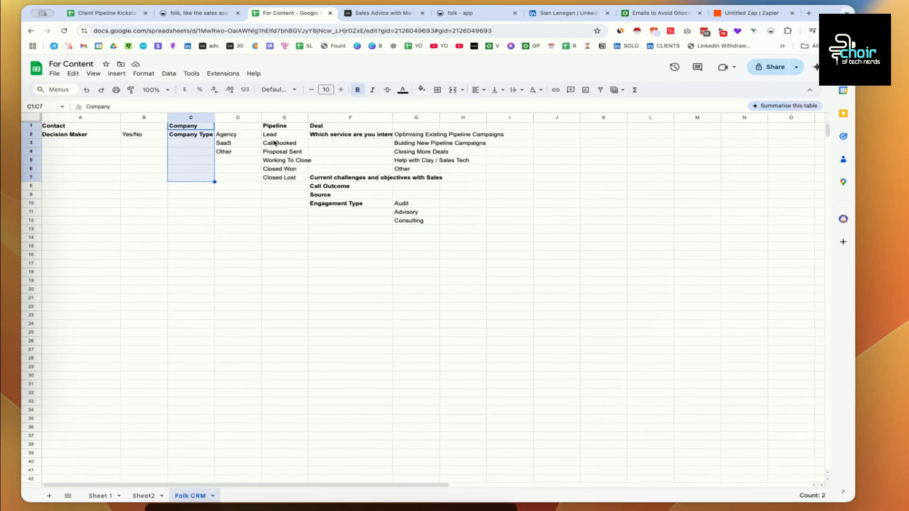
pyautogui.moveTo(283, 129); pyautogui.dragTo(285, 174)
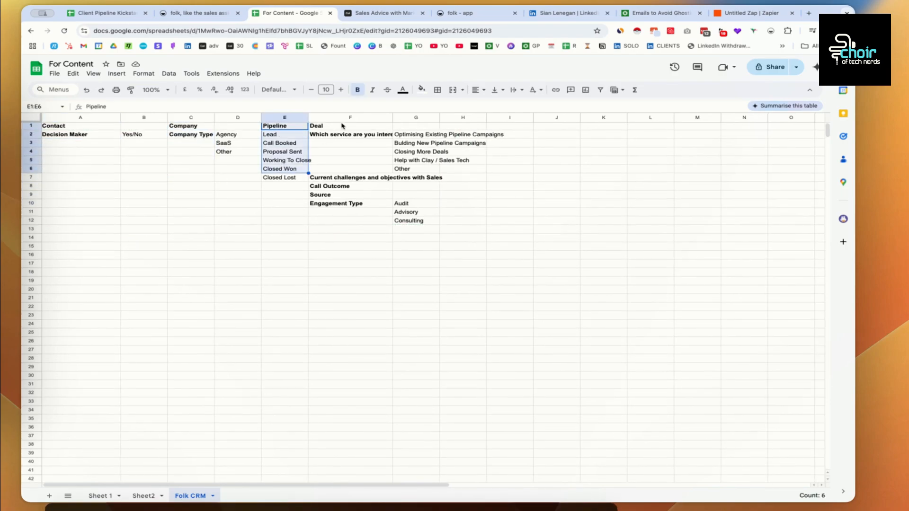
pyautogui.moveTo(342, 127); pyautogui.dragTo(341, 215)
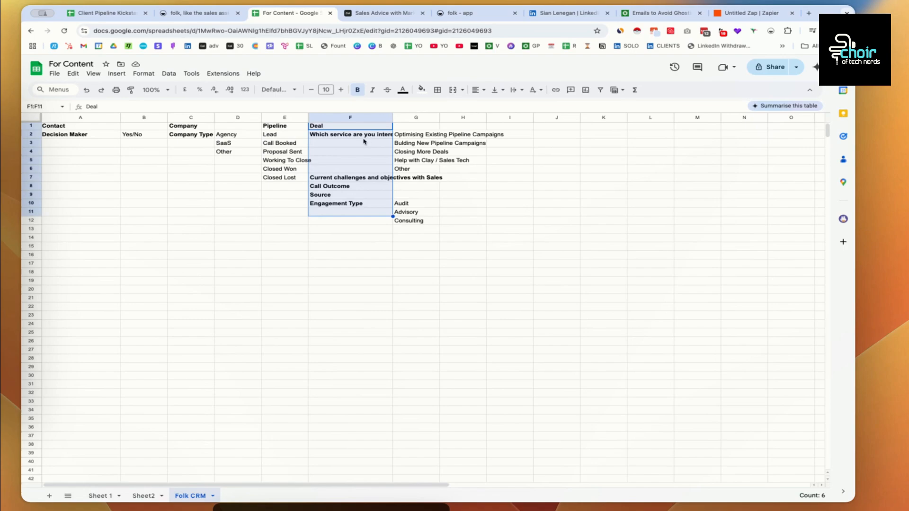
pyautogui.click(444, 16)
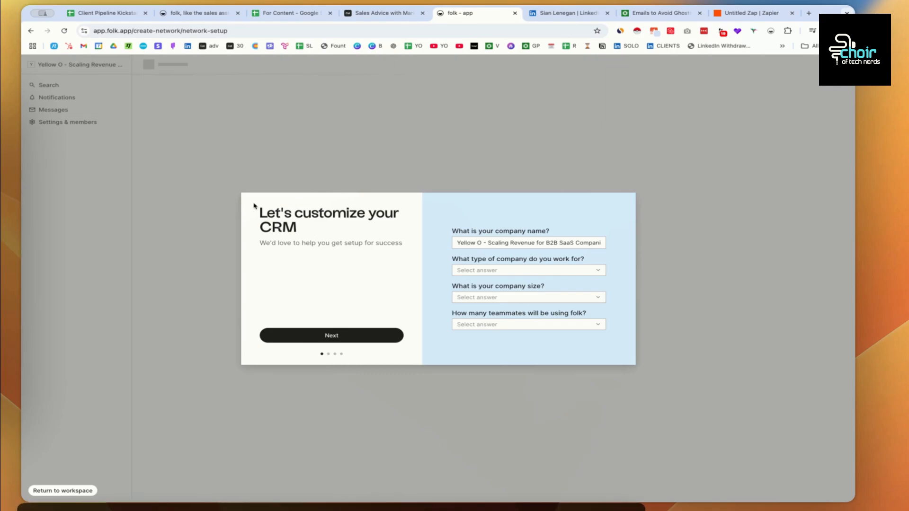
# - Fill in the company profile: name 'YouTube', Small or medium business, size and teammates 'Only me'
pyautogui.click(487, 247)
pyautogui.moveTo(481, 243); pyautogui.dragTo(599, 245)
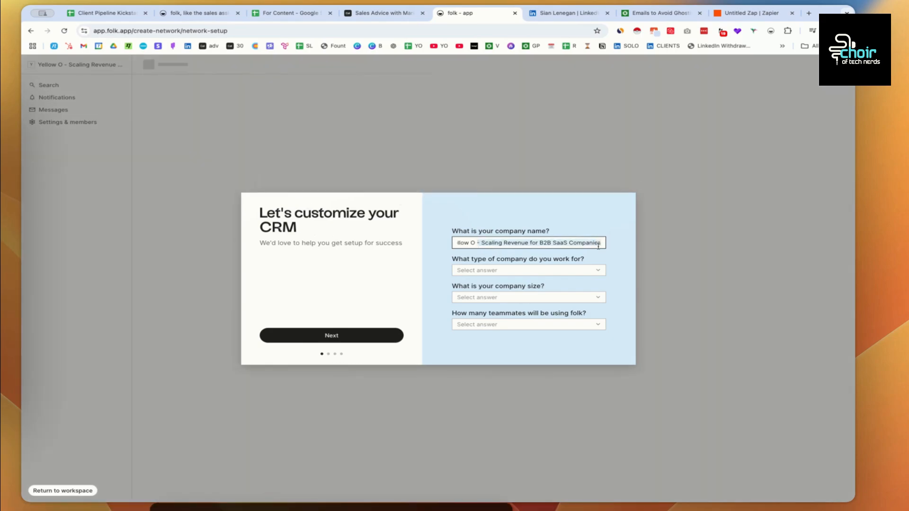
pyautogui.write('YouTube')
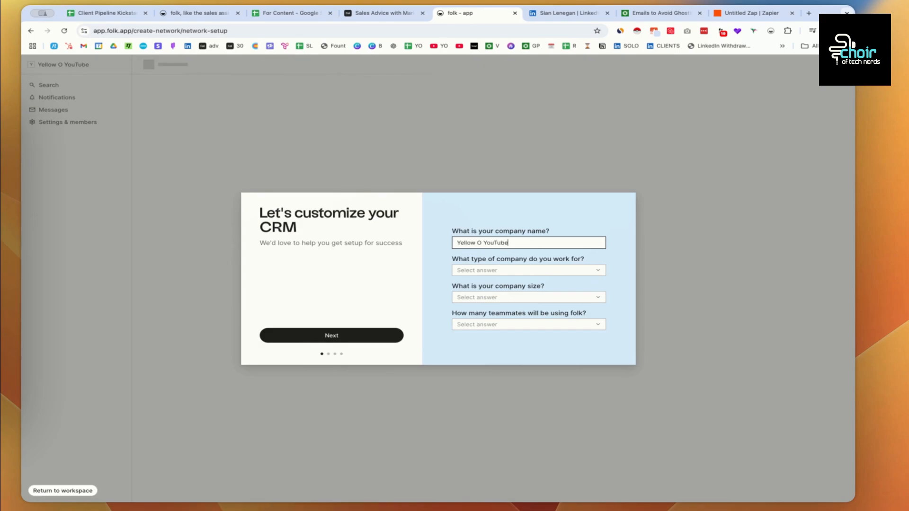
pyautogui.click(516, 273)
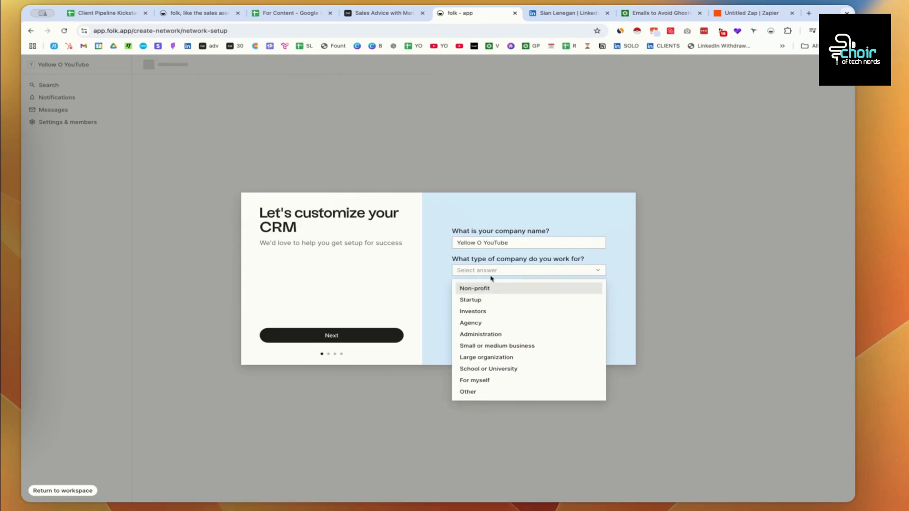
pyautogui.click(501, 346)
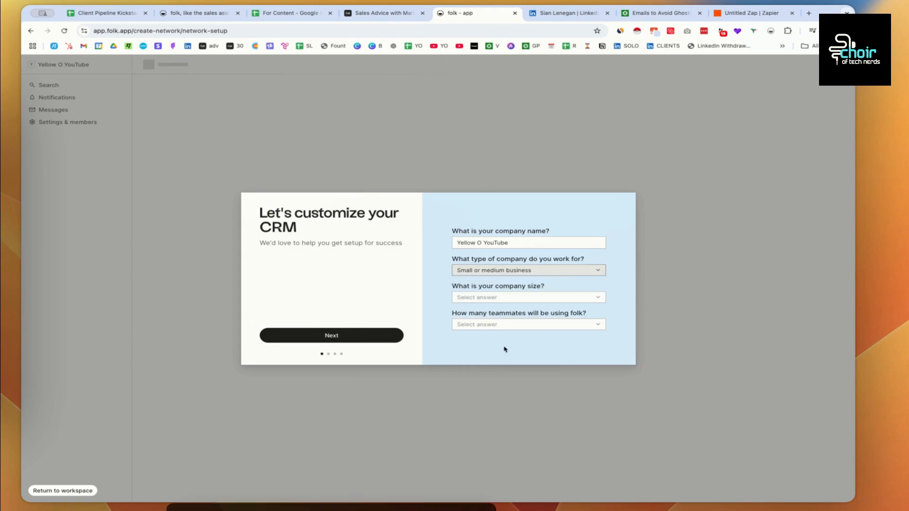
pyautogui.click(492, 299)
pyautogui.click(493, 316)
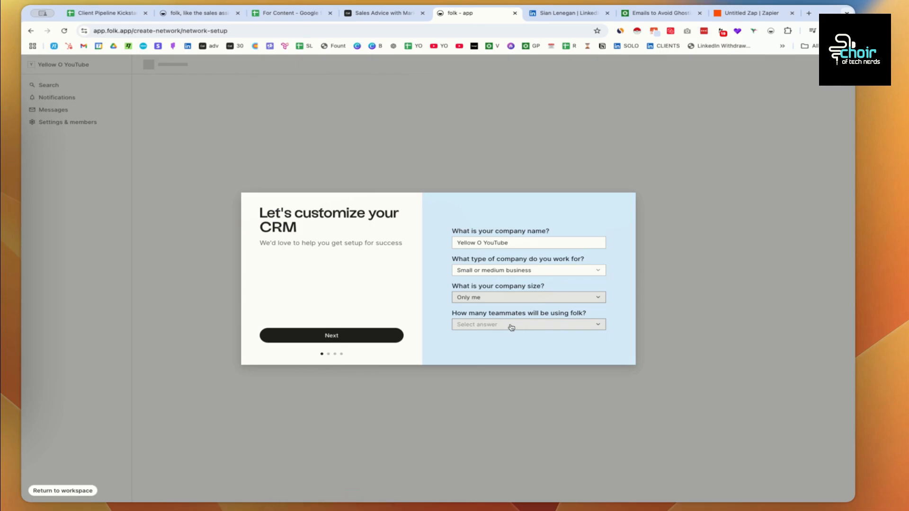
pyautogui.click(536, 325)
pyautogui.click(471, 354)
pyautogui.click(488, 324)
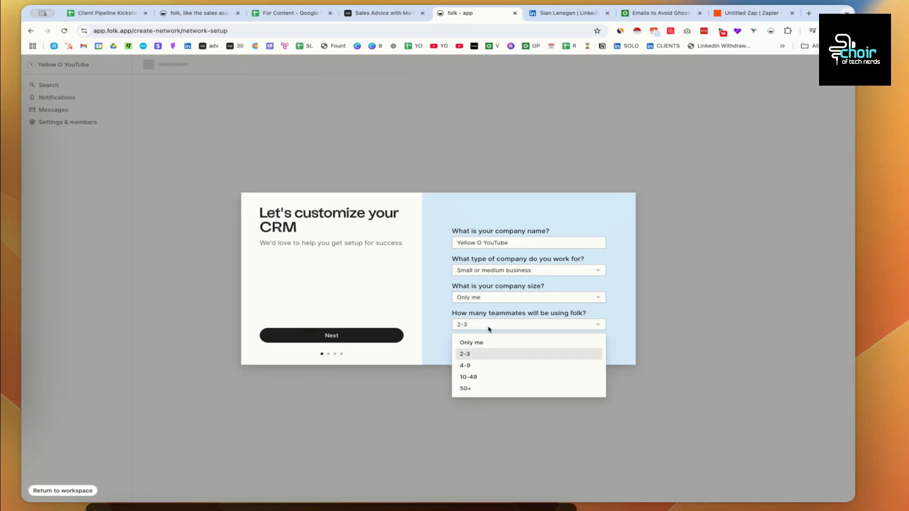
pyautogui.click(481, 341)
pyautogui.click(332, 339)
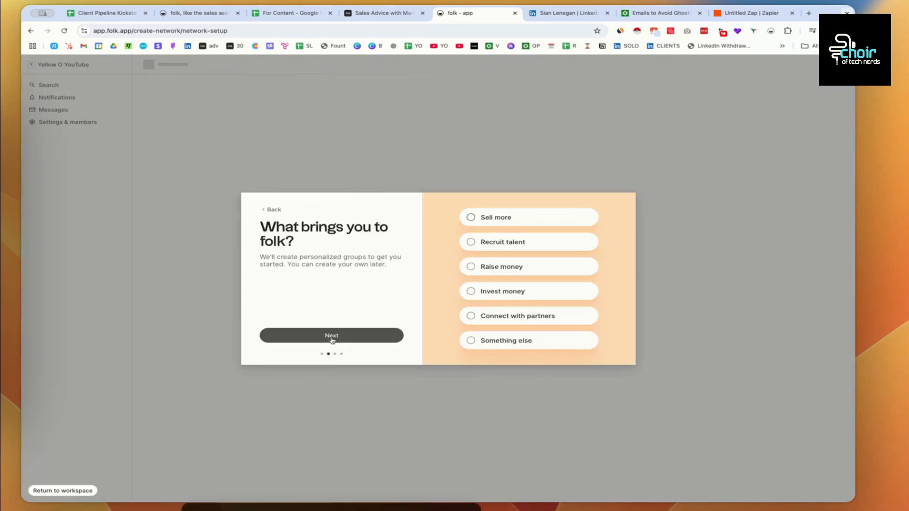
# - Choose Sell more as the reason, skip guided setup, and start the 14-day Premium free trial
pyautogui.click(470, 218)
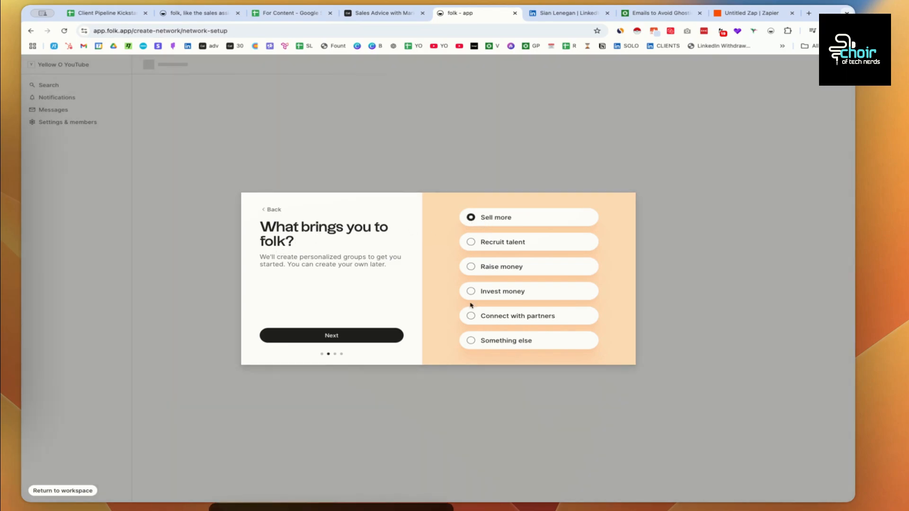
pyautogui.click(471, 319)
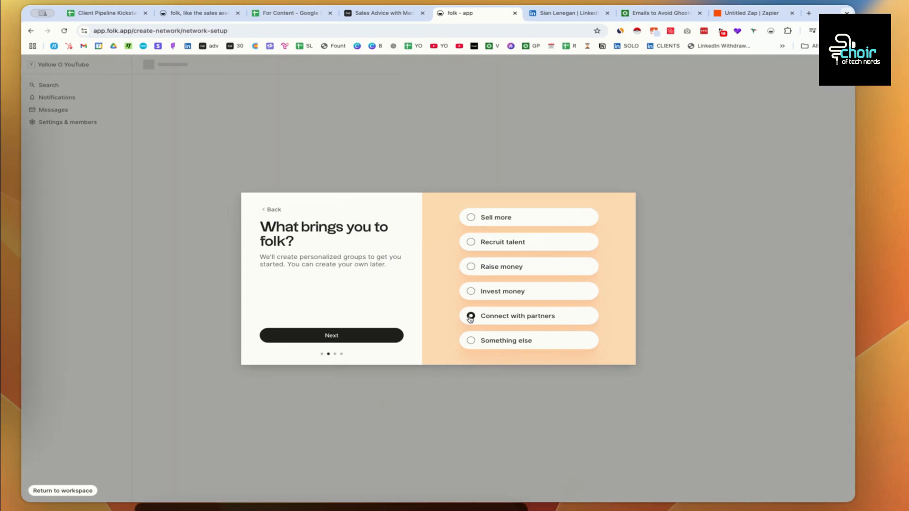
pyautogui.click(471, 218)
pyautogui.click(341, 336)
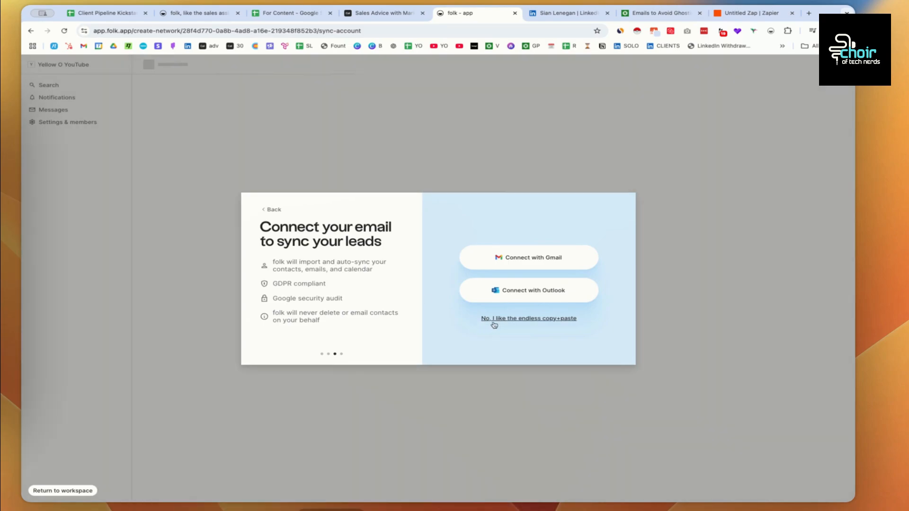
pyautogui.click(538, 321)
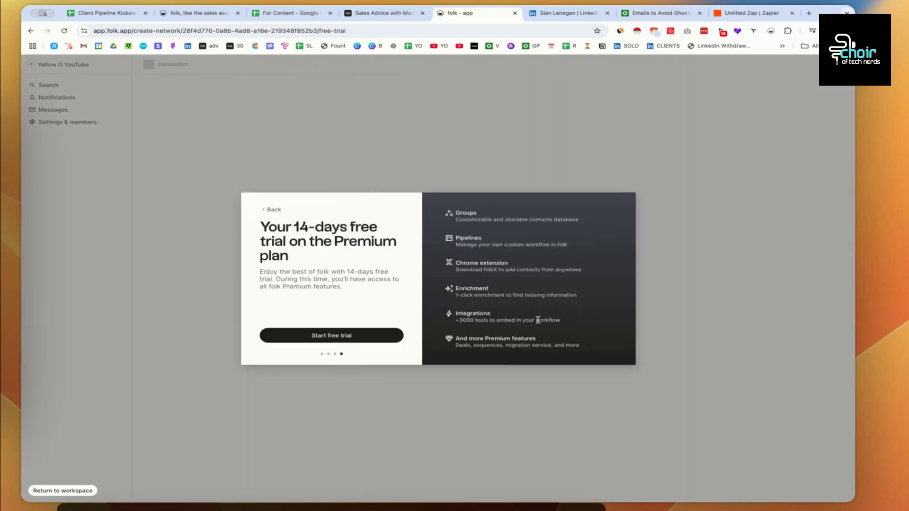
pyautogui.click(349, 339)
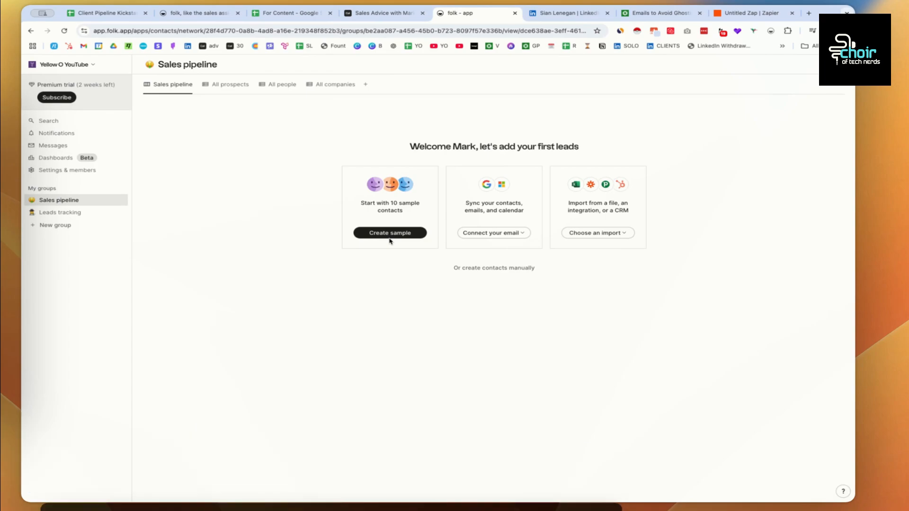
# - Glance at the import options, then create the 10 sample contacts in the pipeline
pyautogui.click(606, 233)
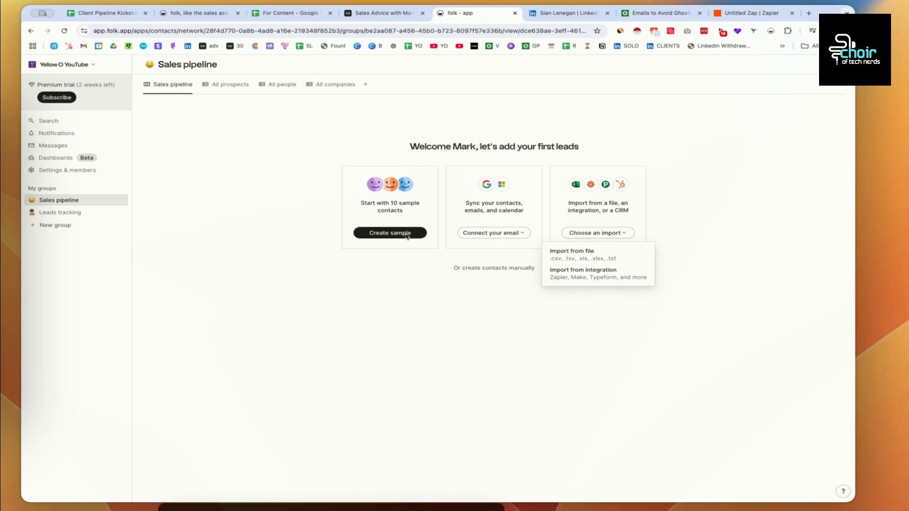
pyautogui.click(405, 235)
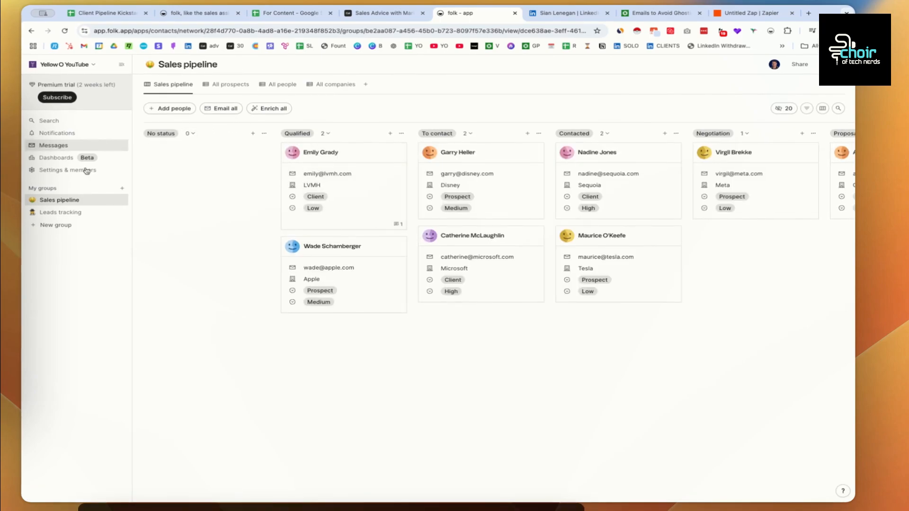
# - Review the All people, All companies and All prospects views, then return to the board and the spreadsheet
pyautogui.click(29, 201)
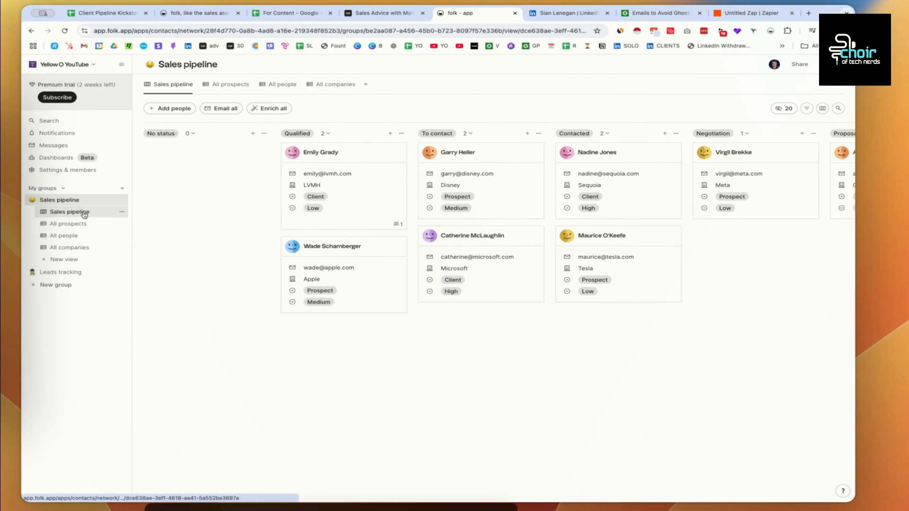
pyautogui.click(78, 237)
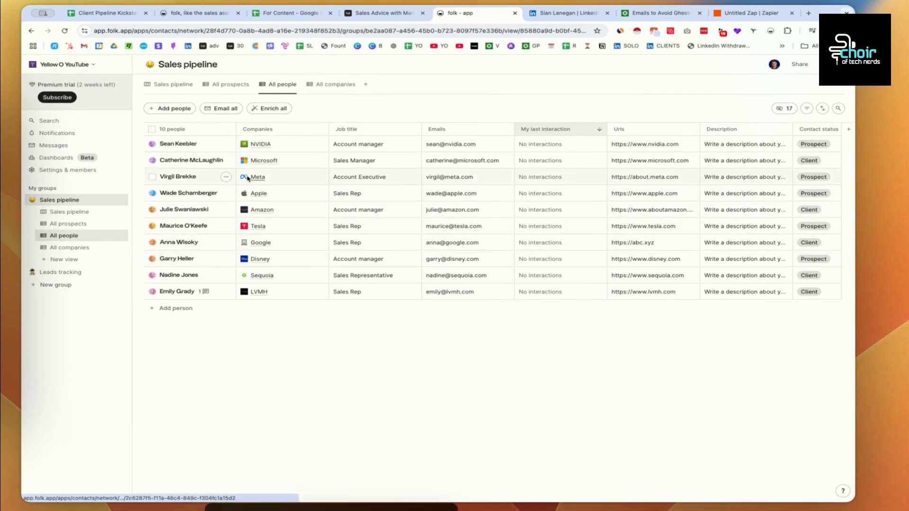
pyautogui.click(104, 249)
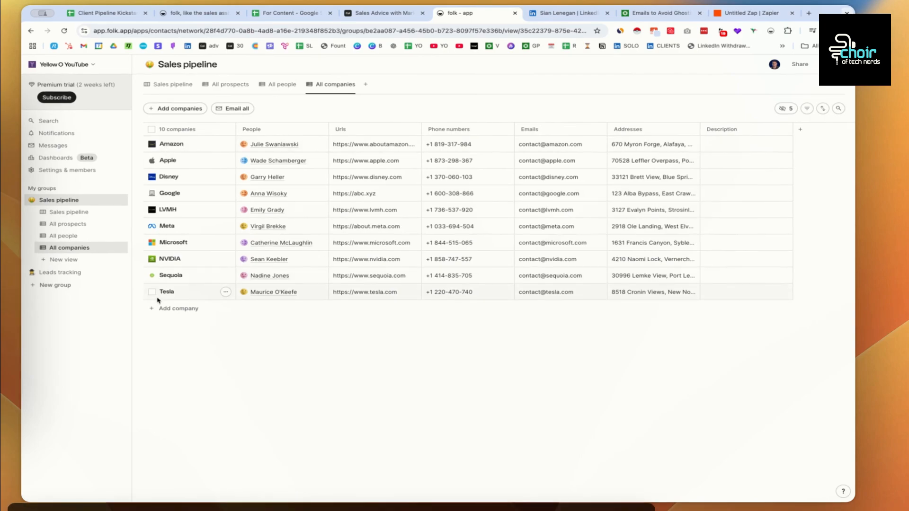
pyautogui.click(64, 223)
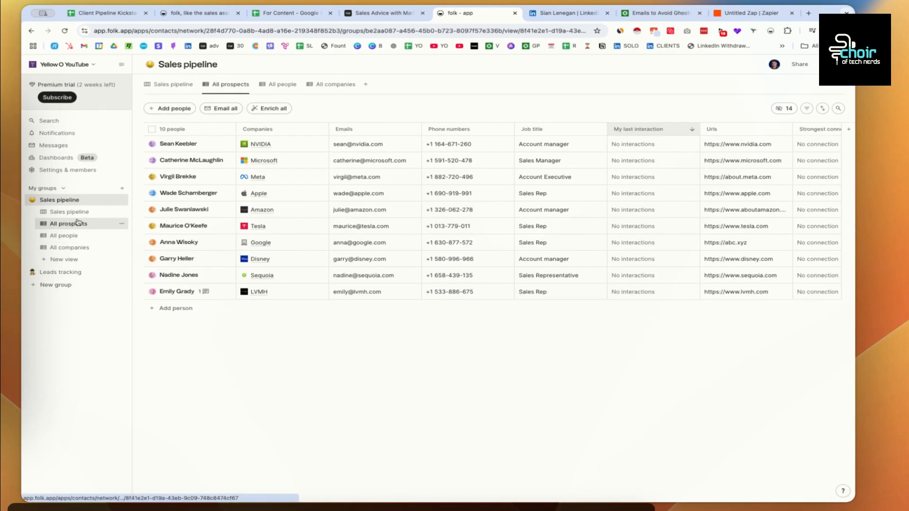
pyautogui.click(75, 214)
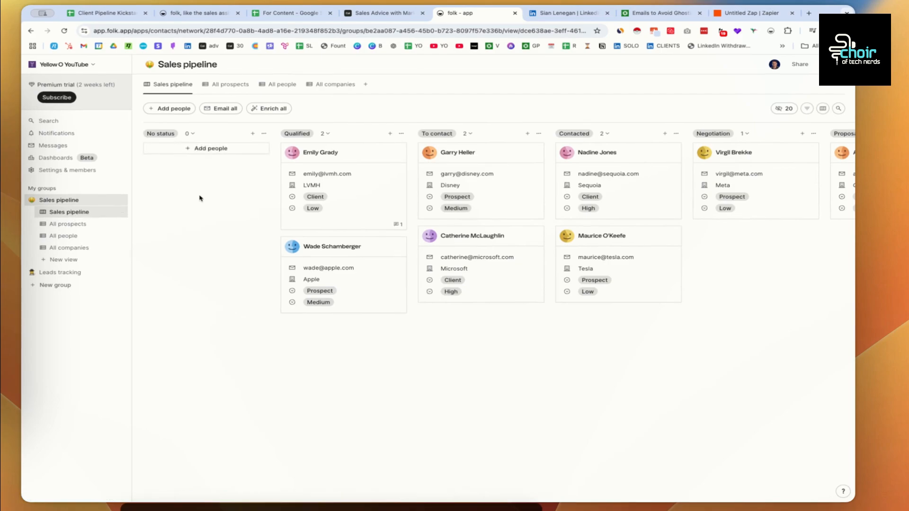
pyautogui.click(281, 14)
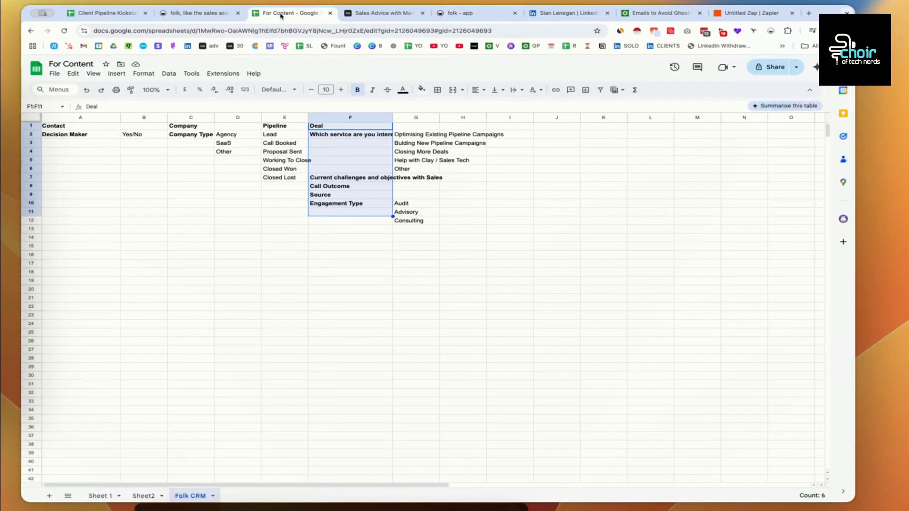
# - Review the Lead through Closed Won stages in column E, then return to the folk pipeline board
pyautogui.moveTo(274, 127); pyautogui.dragTo(282, 180)
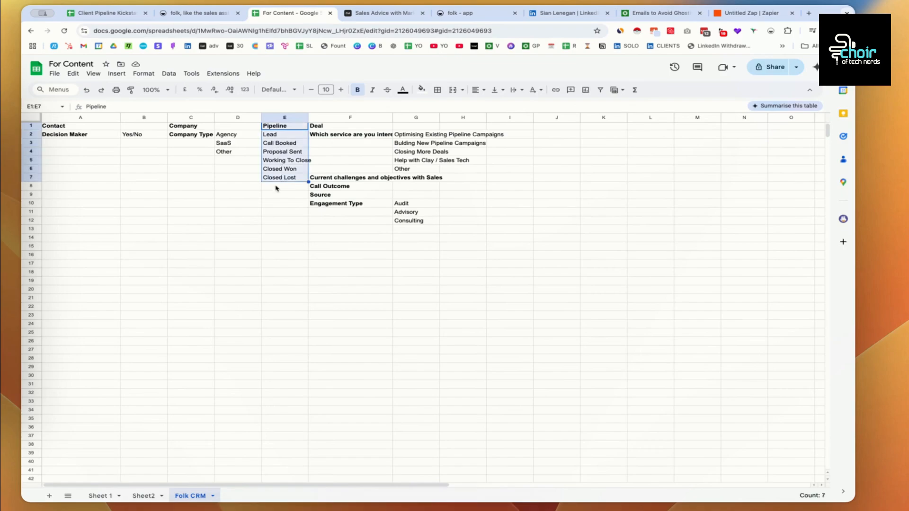
pyautogui.click(291, 143)
pyautogui.moveTo(290, 135); pyautogui.dragTo(284, 168)
pyautogui.click(459, 14)
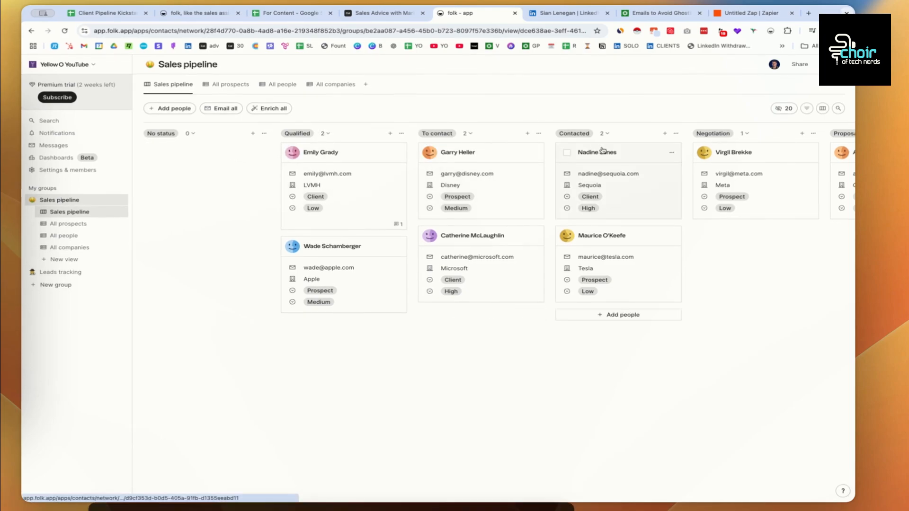
pyautogui.hscroll(10, 602, 149)
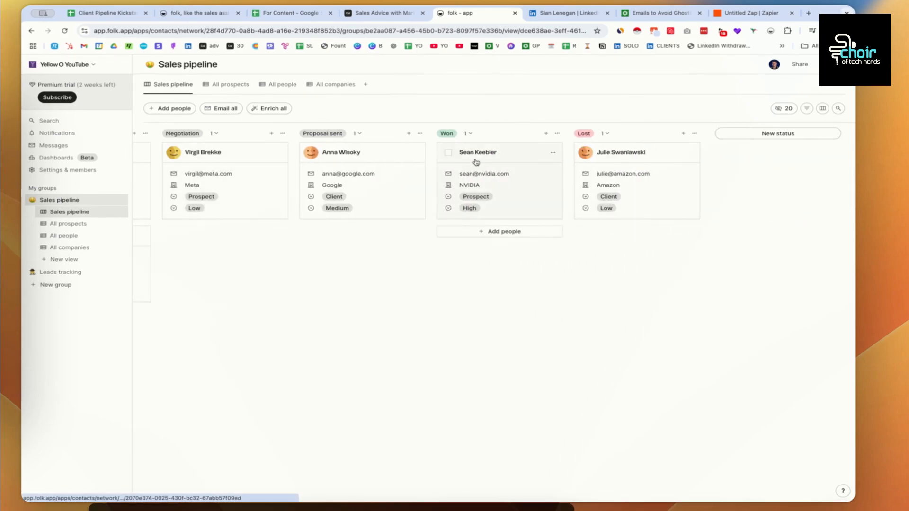
pyautogui.hscroll(-2, 492, 154)
pyautogui.hscroll(-10, 498, 153)
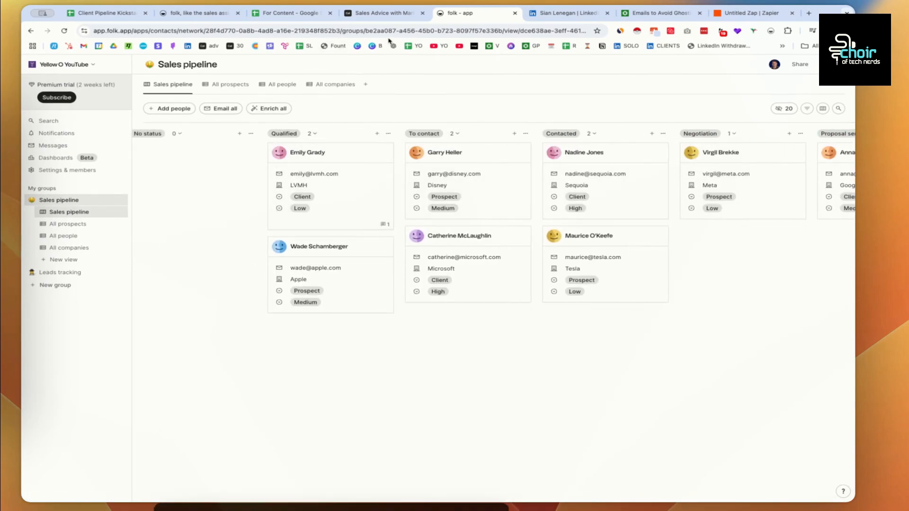
pyautogui.click(284, 13)
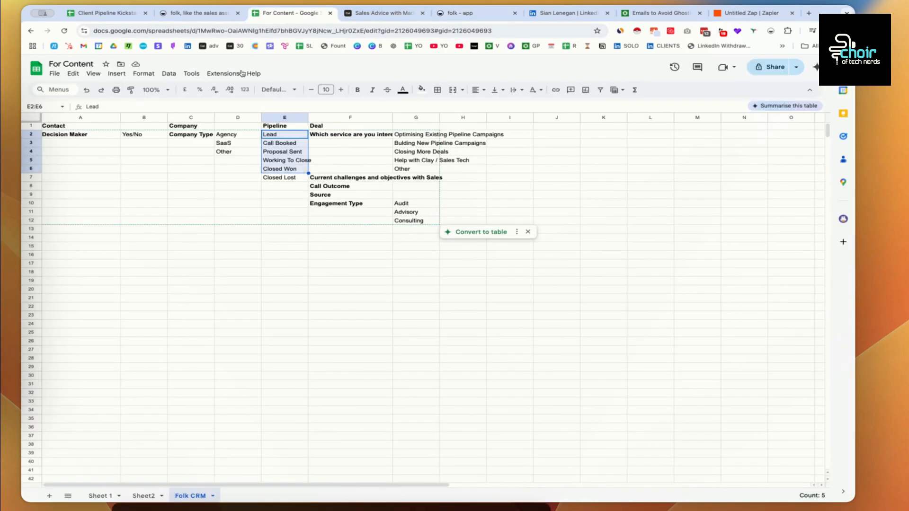
pyautogui.click(288, 152)
pyautogui.click(282, 136)
pyautogui.click(284, 144)
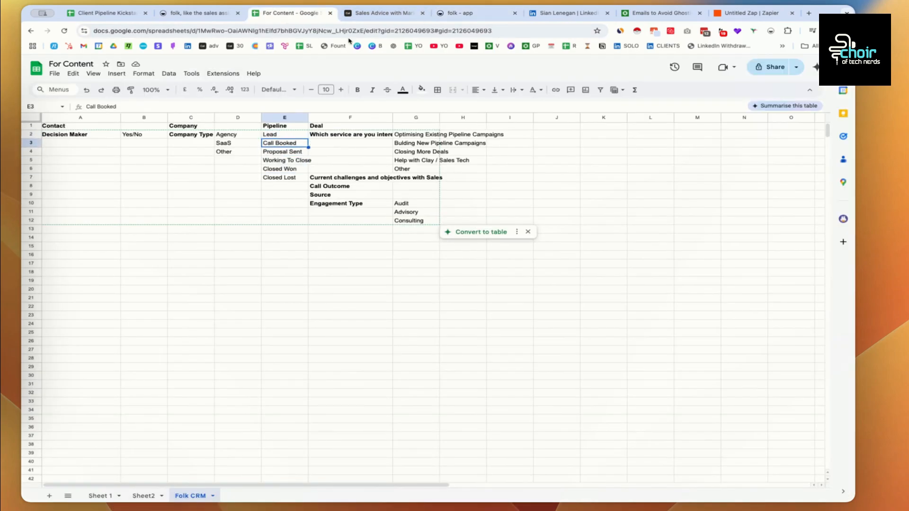
pyautogui.click(380, 13)
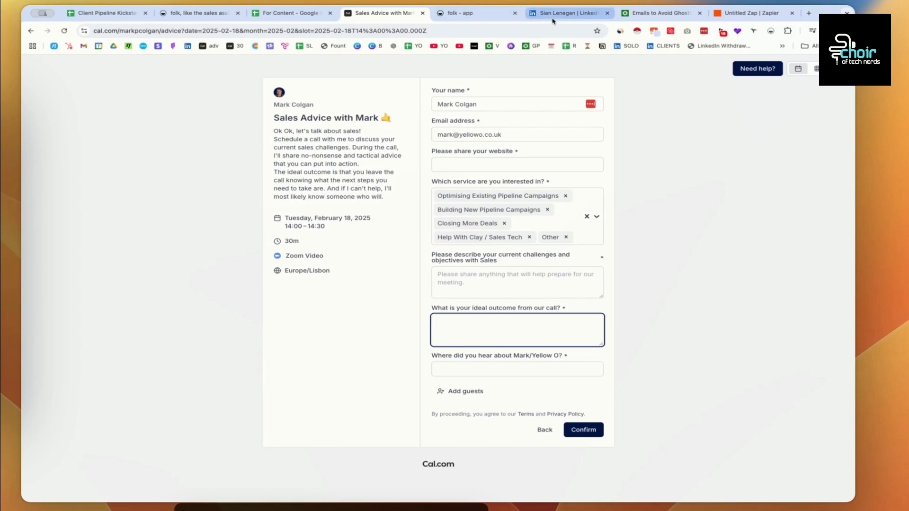
pyautogui.click(475, 14)
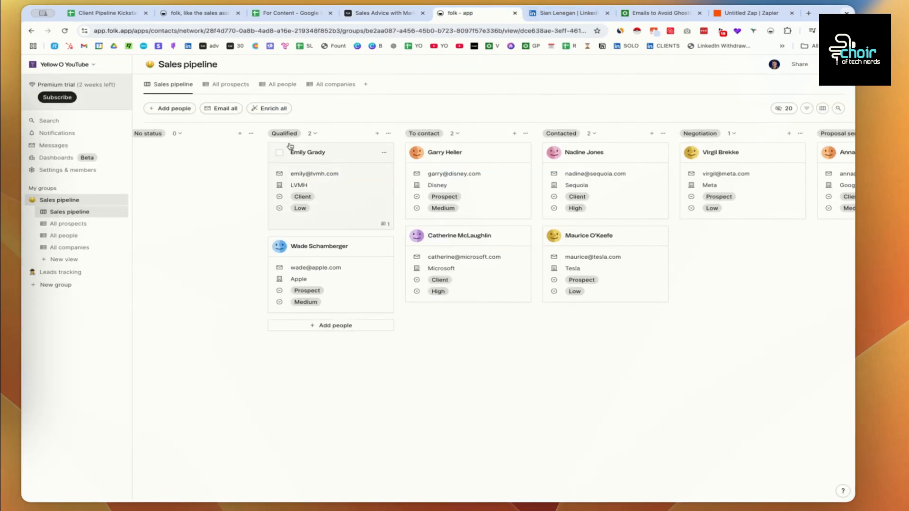
# - Rename the Qualified column to 'Lead'
pyautogui.click(388, 134)
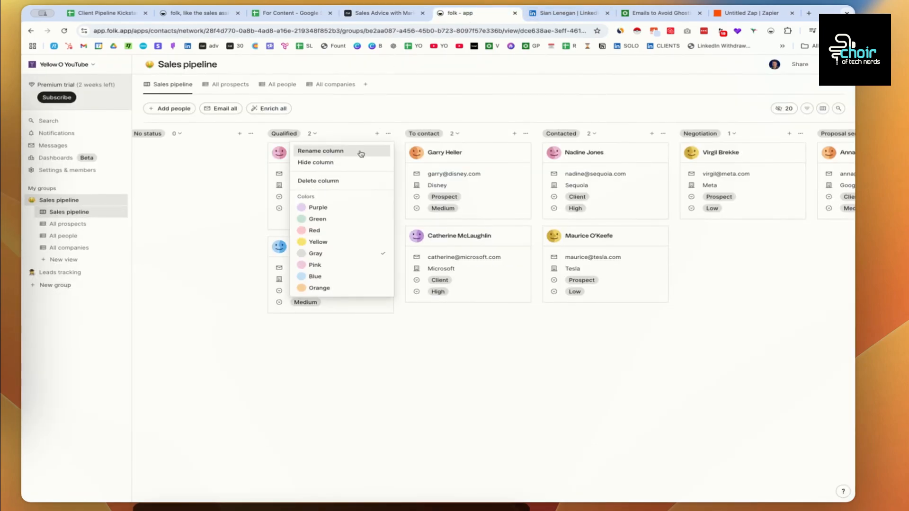
pyautogui.click(353, 153)
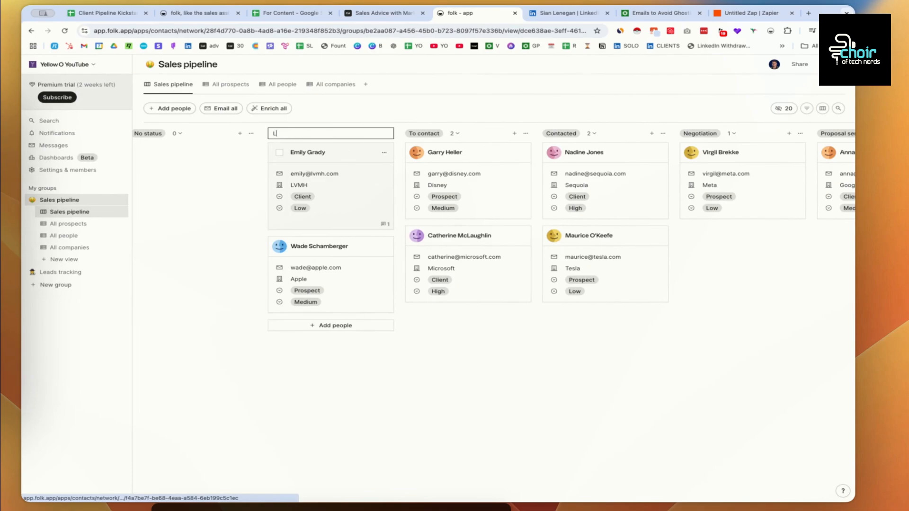
pyautogui.write('ead')
pyautogui.press('Return')
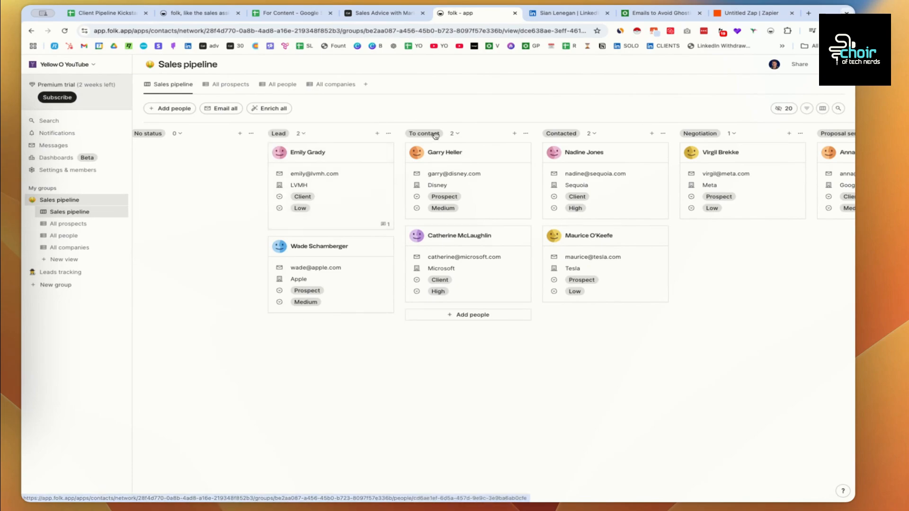
# - Begin renaming the To contact column, then cancel, leaving its name unchanged
pyautogui.click(525, 134)
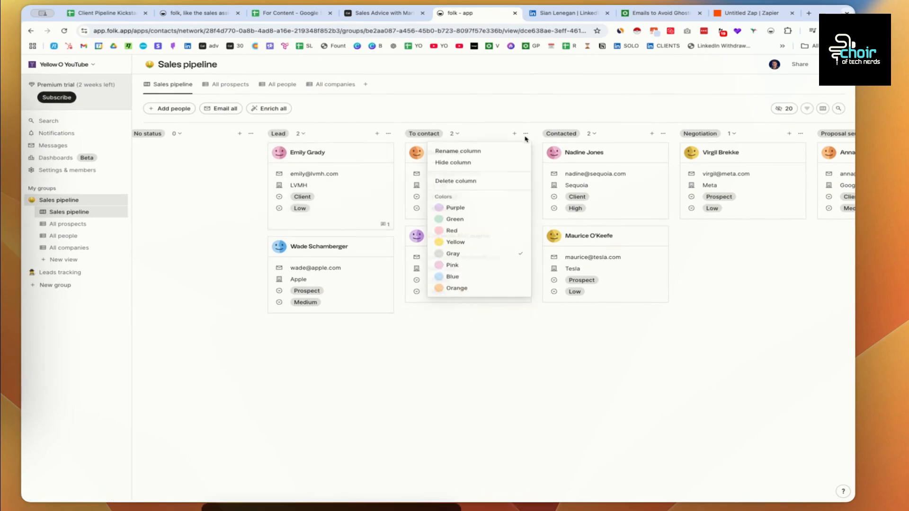
pyautogui.click(471, 155)
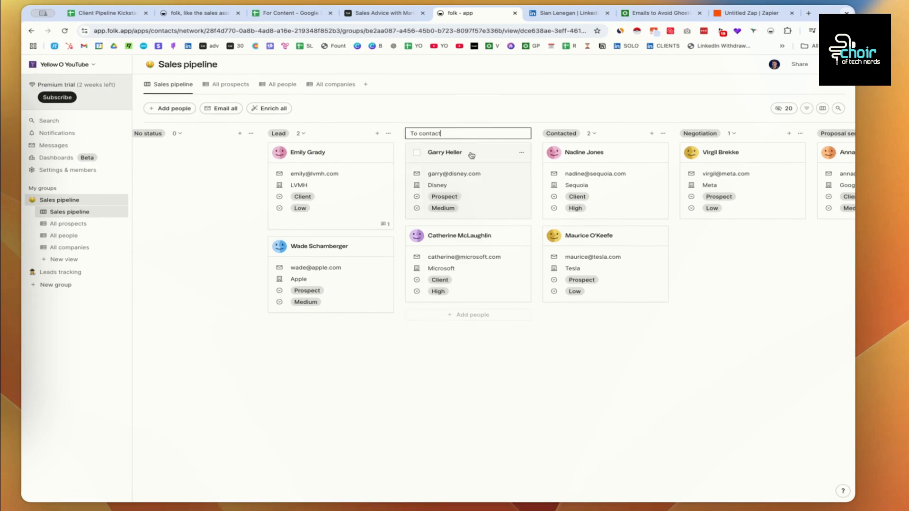
pyautogui.moveTo(453, 135); pyautogui.dragTo(406, 134)
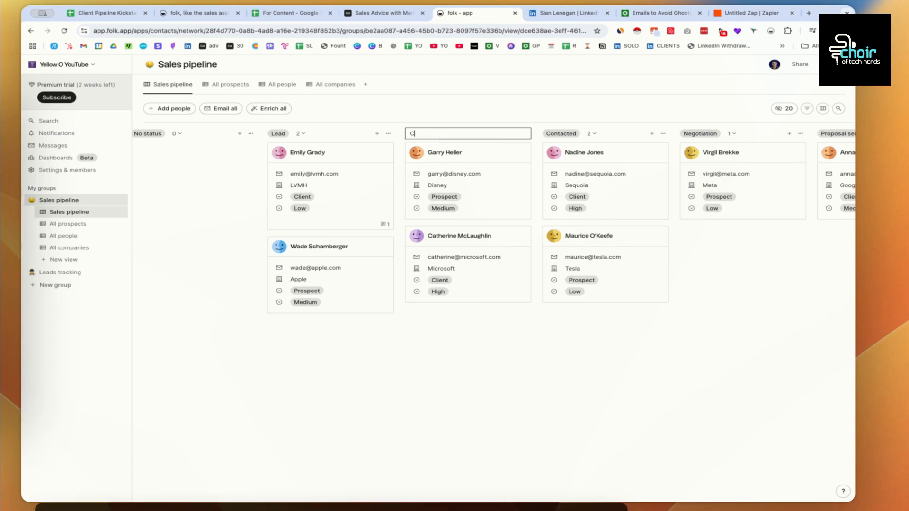
pyautogui.write('all booke')
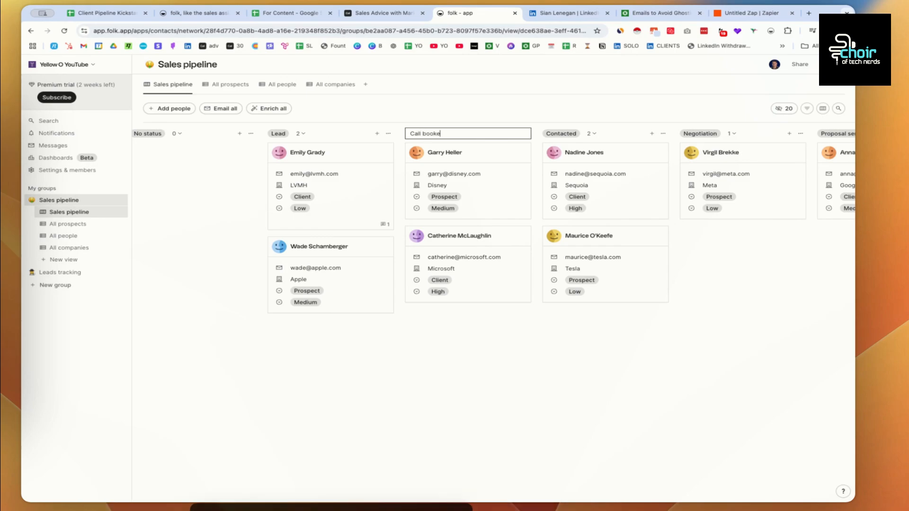
pyautogui.press('Escape')
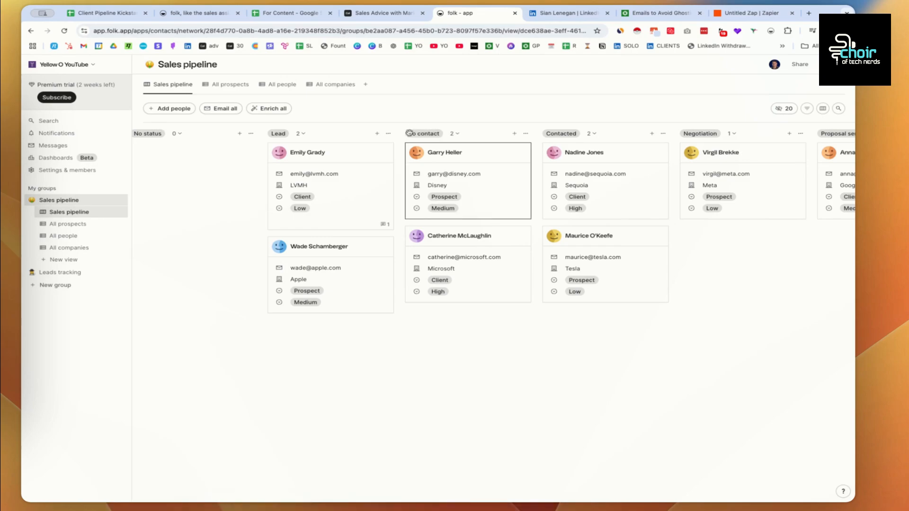
# - Check the Proposal Sent and Working To Close stage names in the spreadsheet
pyautogui.click(287, 13)
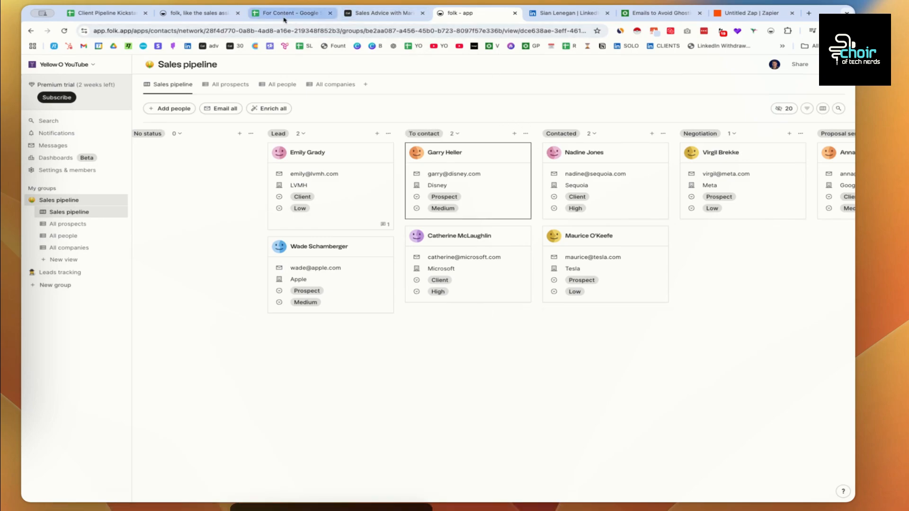
pyautogui.click(291, 156)
pyautogui.click(292, 162)
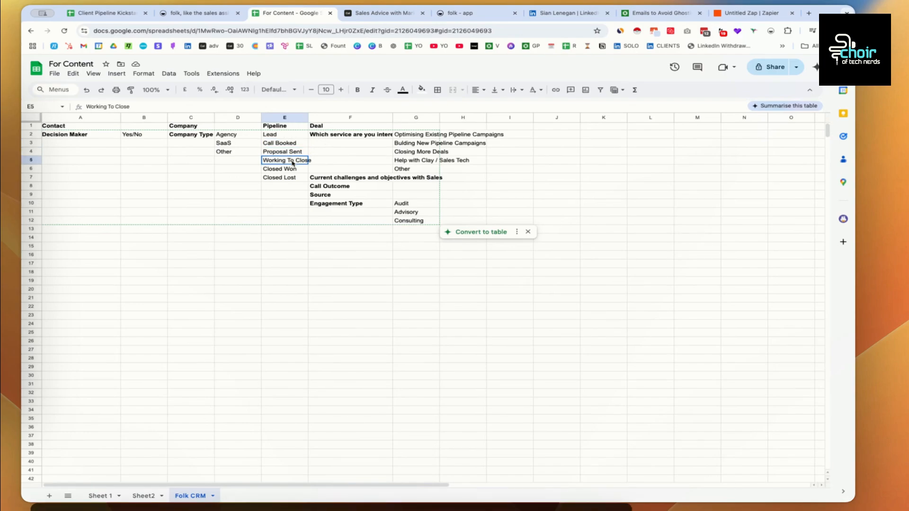
pyautogui.click(465, 13)
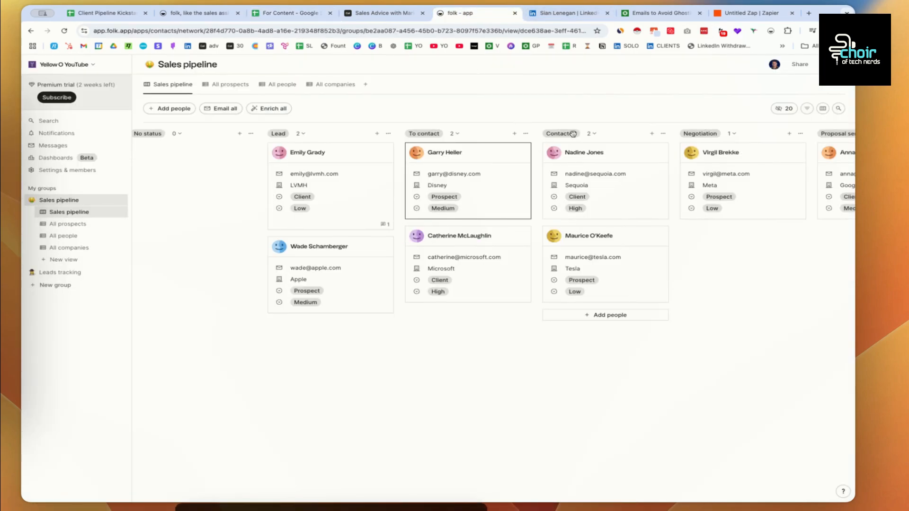
# - Rename the Contacted column to 'Proposal Sent'
pyautogui.click(663, 134)
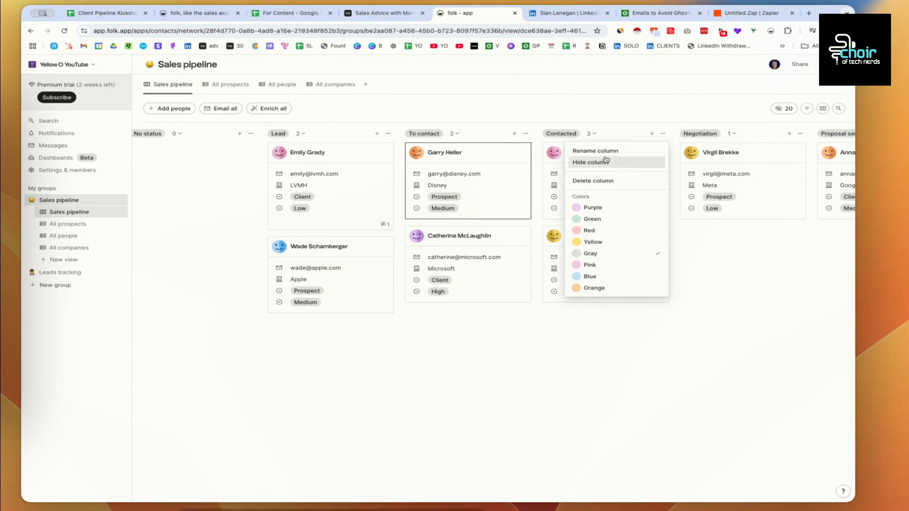
pyautogui.click(611, 151)
pyautogui.write('Pr')
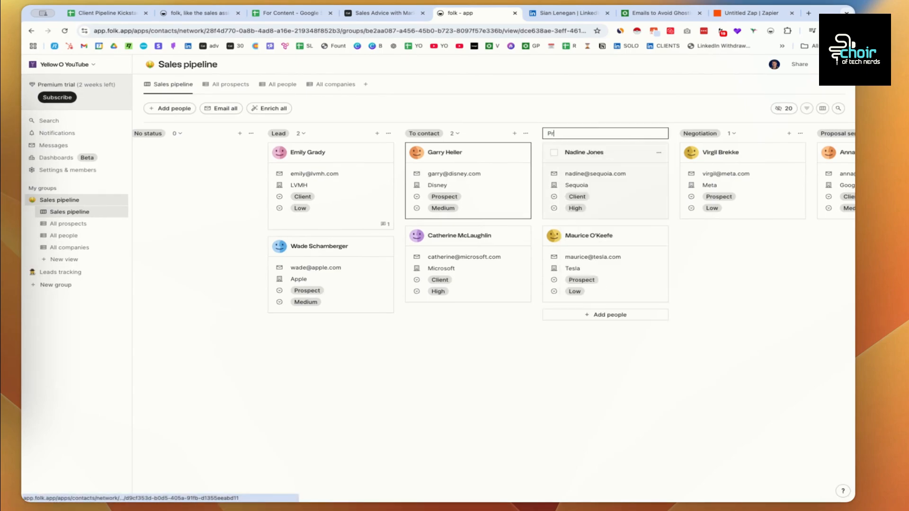
pyautogui.write('oposal Sen')
pyautogui.press('Escape')
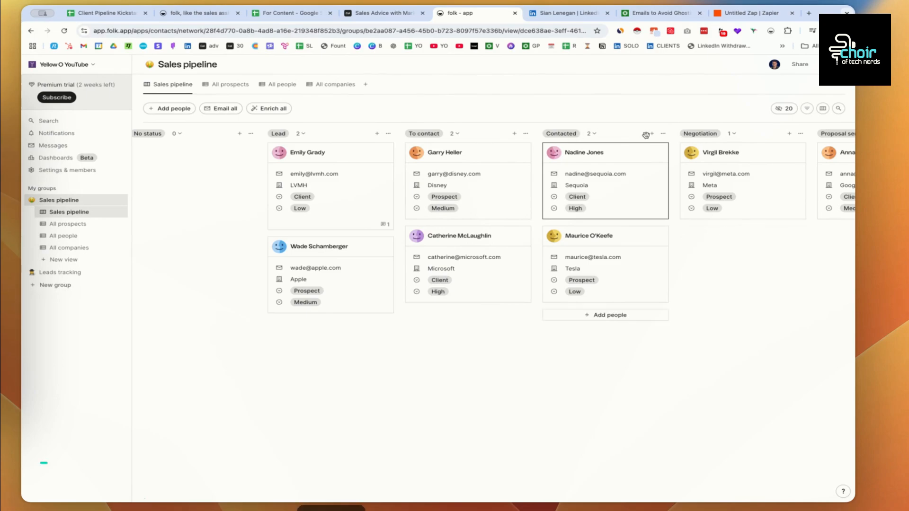
pyautogui.click(663, 134)
pyautogui.click(612, 152)
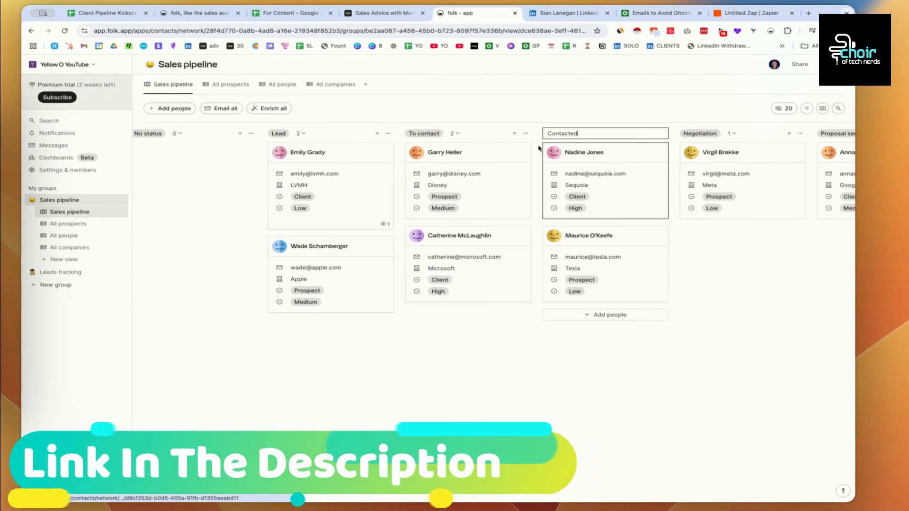
pyautogui.write('Pro')
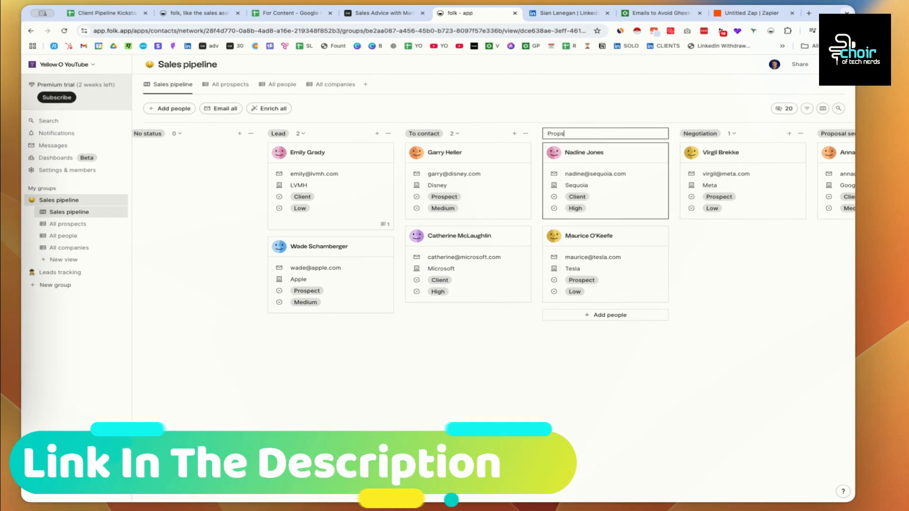
pyautogui.write('posal Sen')
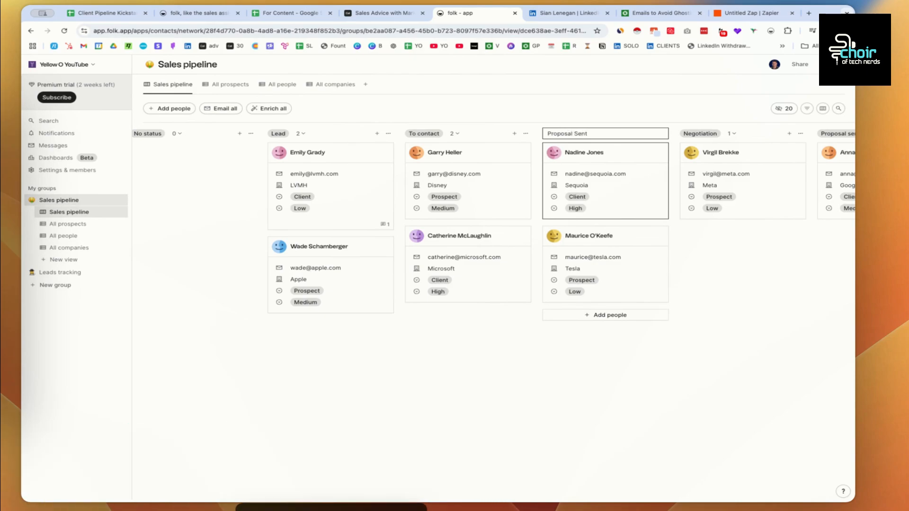
pyautogui.write('t')
pyautogui.press('Return')
# - Rename the Negotiation column to 'Working To Close'
pyautogui.click(801, 133)
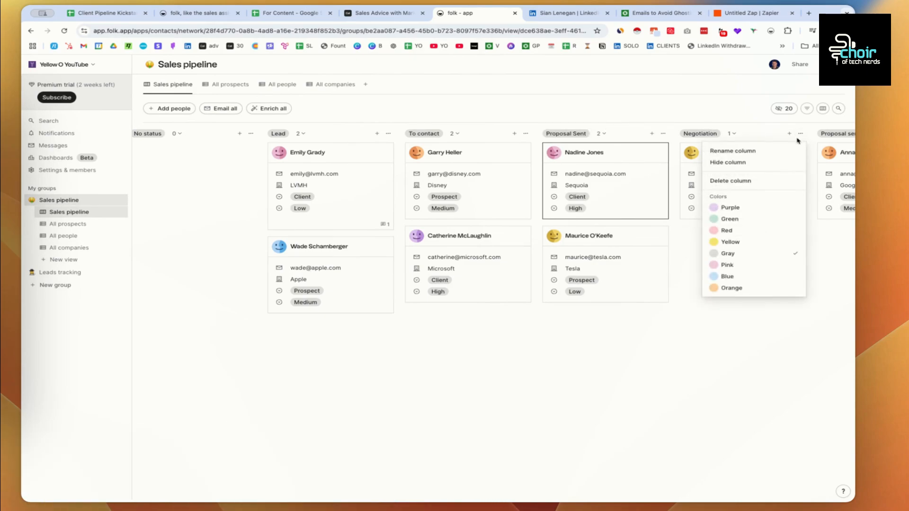
pyautogui.click(748, 152)
pyautogui.write('Working To Close')
pyautogui.press('Return')
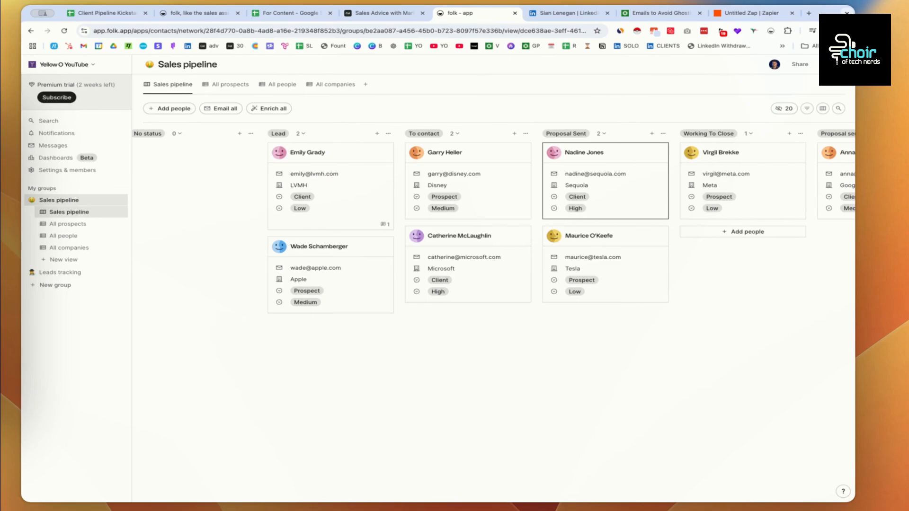
pyautogui.hscroll(10, 604, 150)
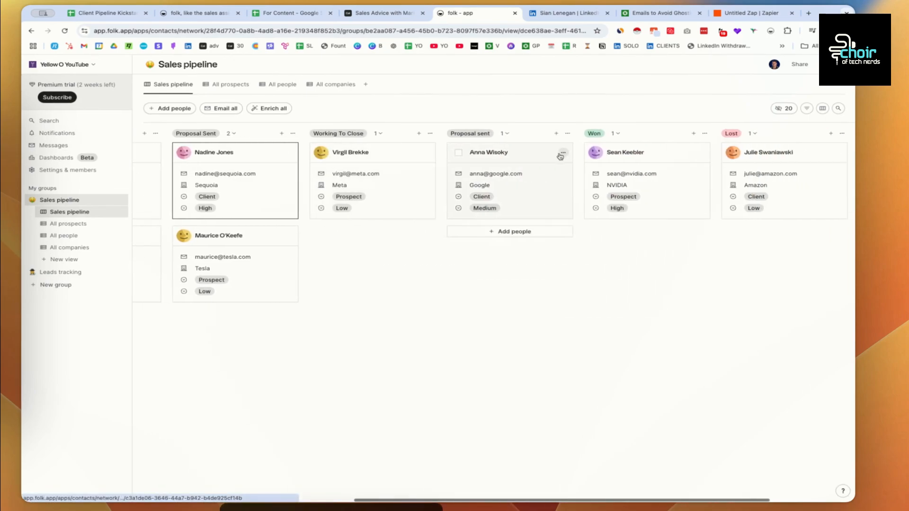
# - Move the sample contact's card to Working To Close and delete the Proposal sent column
pyautogui.moveTo(508, 156); pyautogui.dragTo(374, 157)
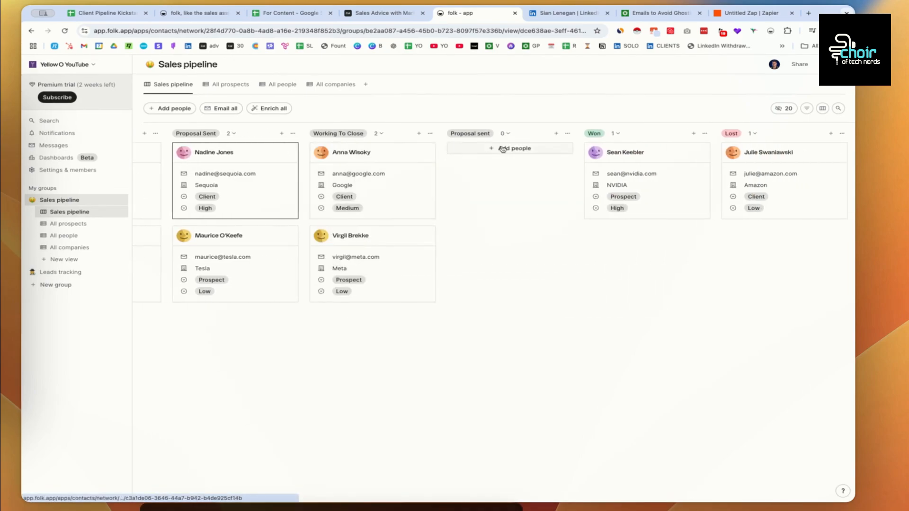
pyautogui.click(567, 134)
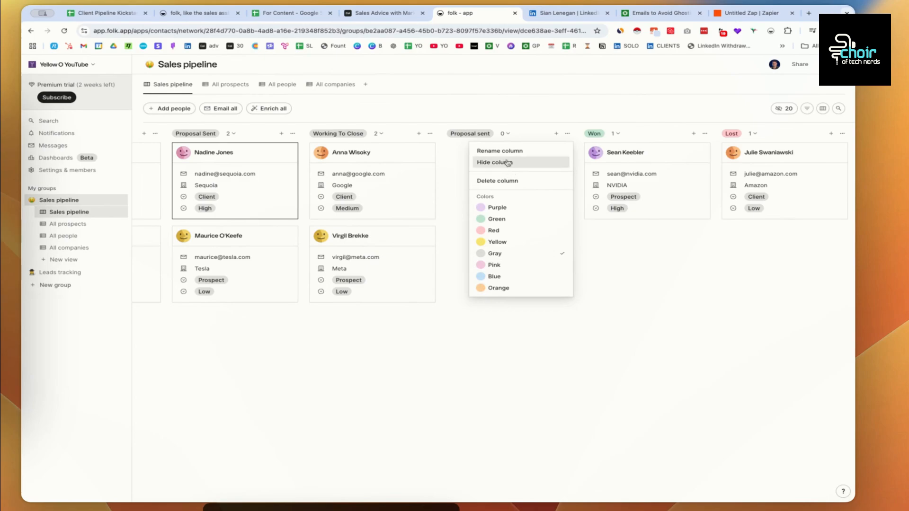
pyautogui.click(505, 184)
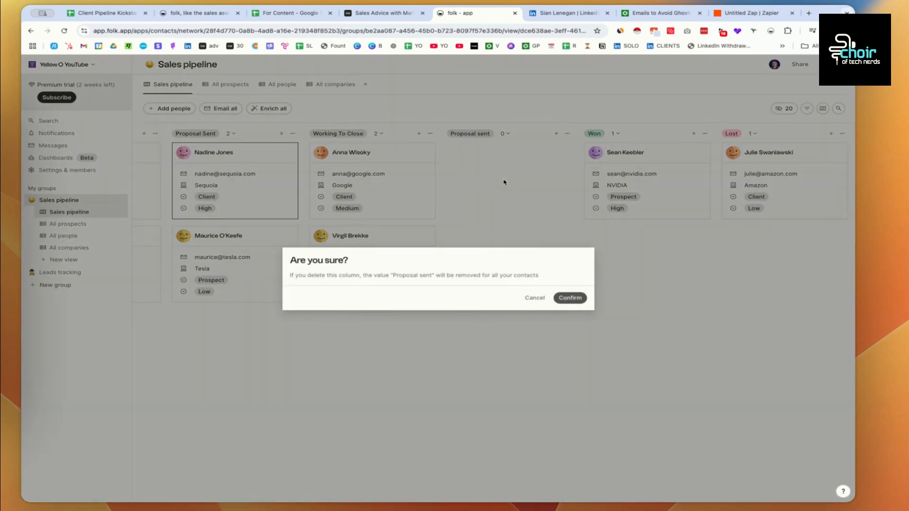
pyautogui.click(572, 300)
pyautogui.hscroll(-10, 470, 175)
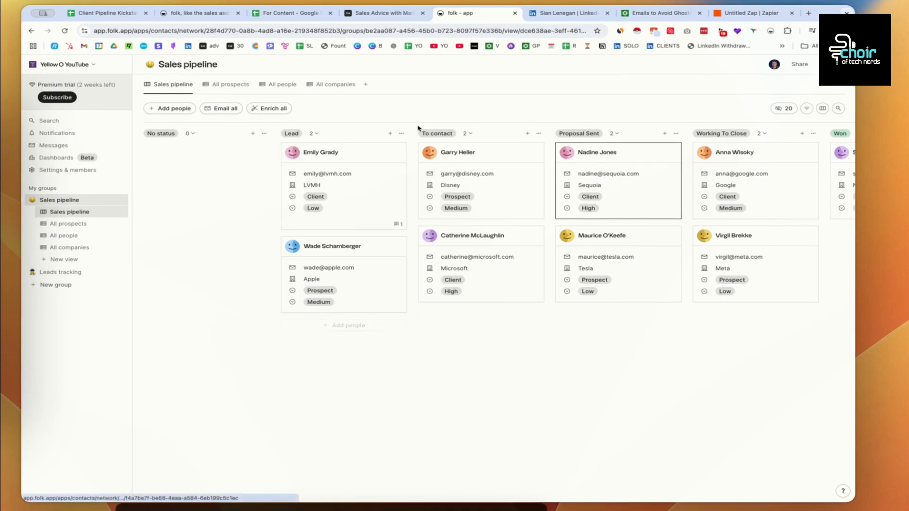
pyautogui.hscroll(1, 497, 137)
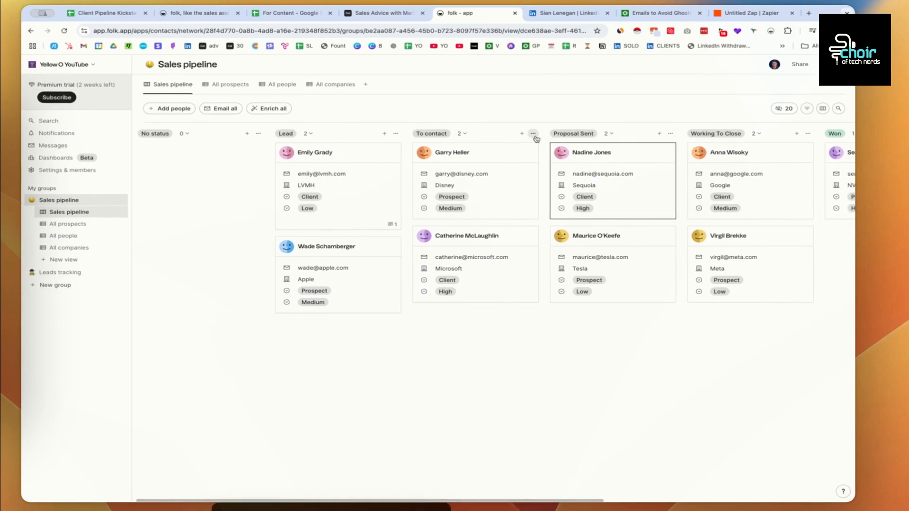
# - Rename the To contact column to 'Call booked'
pyautogui.click(534, 134)
pyautogui.click(496, 148)
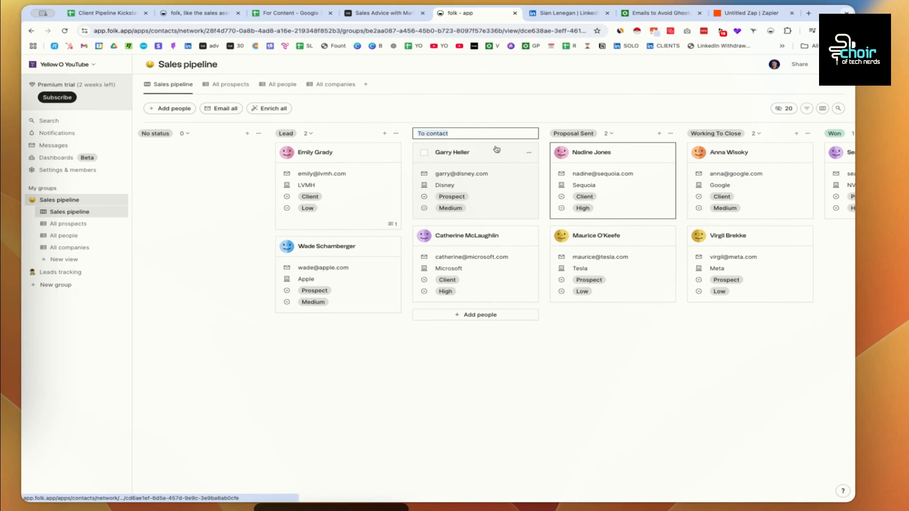
pyautogui.write('Call booked')
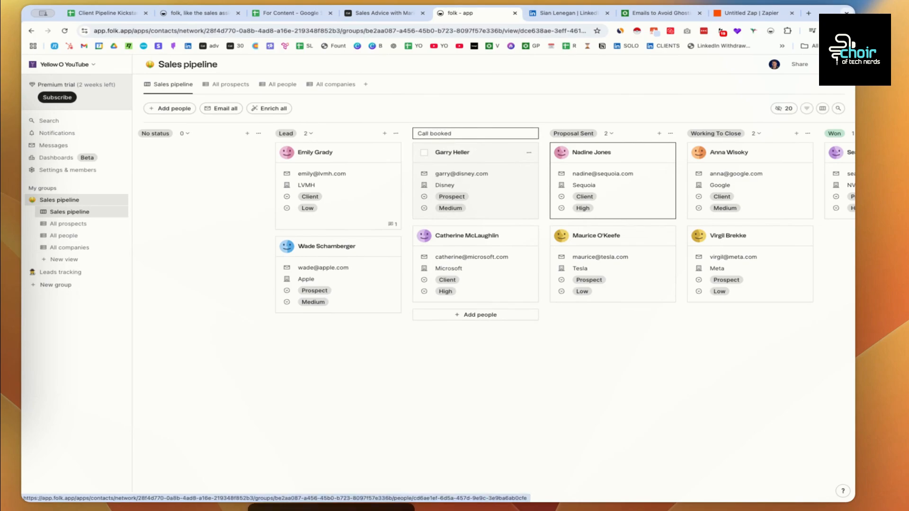
pyautogui.press('Return')
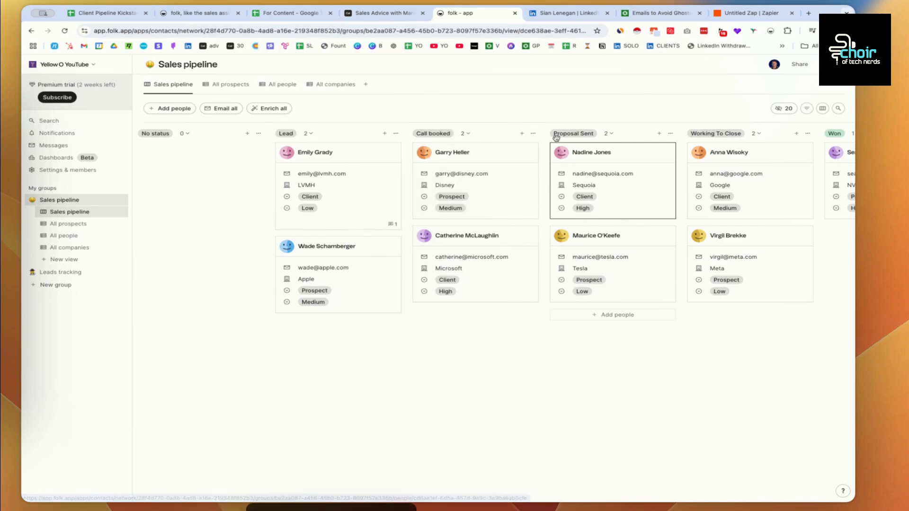
pyautogui.hscroll(5, 636, 134)
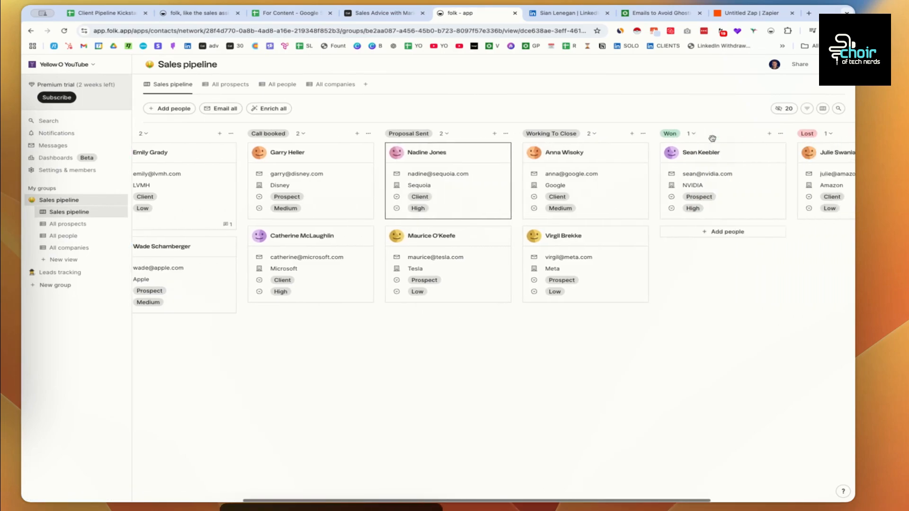
pyautogui.hscroll(5, 712, 138)
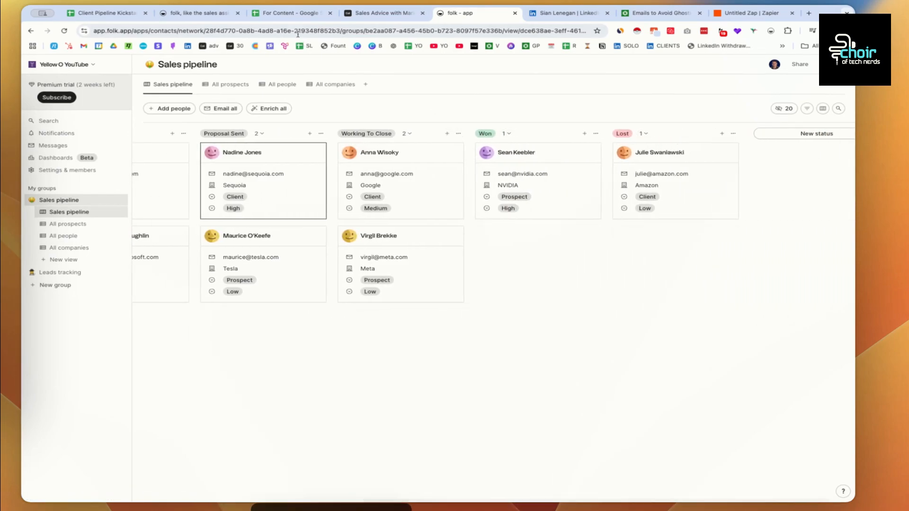
# - Review the Pipeline stages and Deal fields lists (E1:E9, F1:F10) in the For Content sheet
pyautogui.click(291, 13)
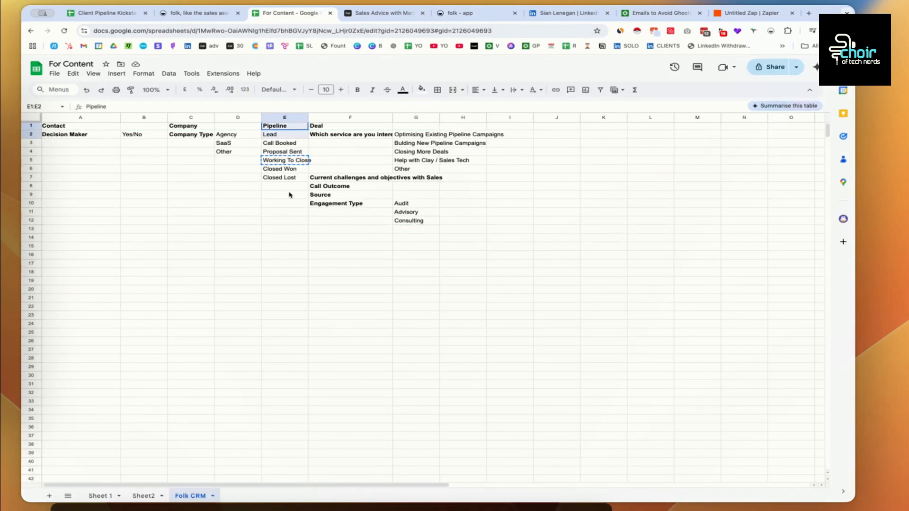
pyautogui.moveTo(290, 195); pyautogui.dragTo(290, 194)
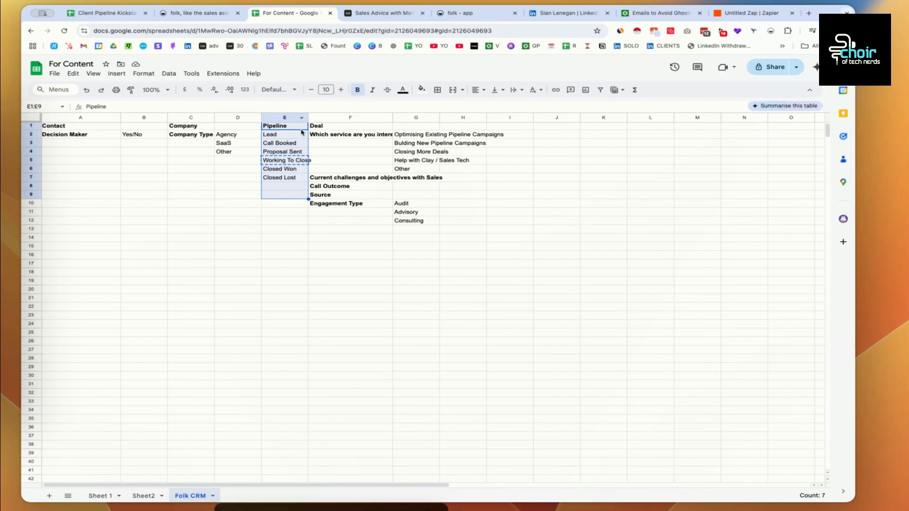
pyautogui.moveTo(321, 127); pyautogui.dragTo(350, 207)
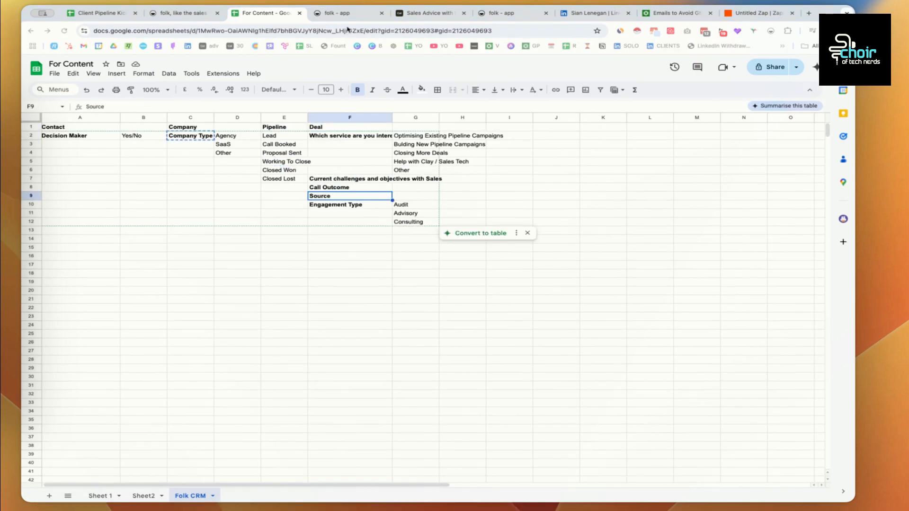
pyautogui.click(351, 17)
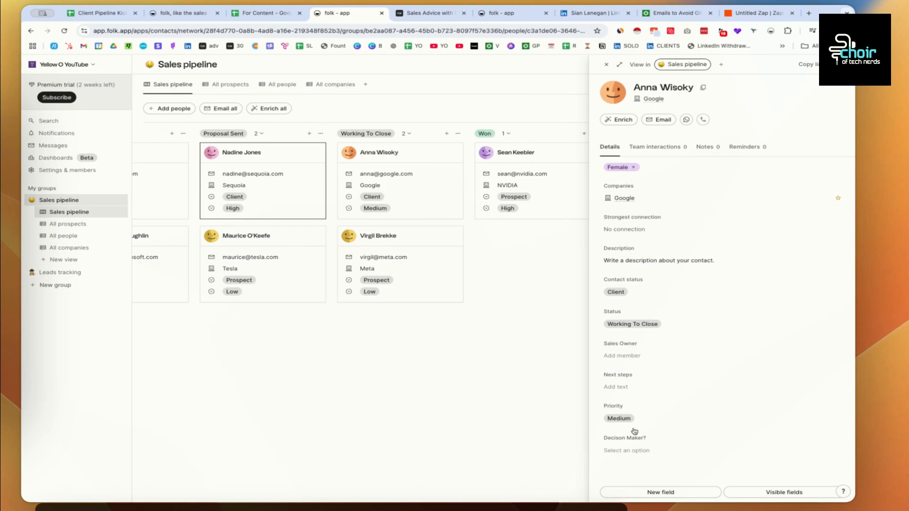
# - Add a Deals field to the contact's record holding a new deal named 'Test Deal'
pyautogui.click(669, 494)
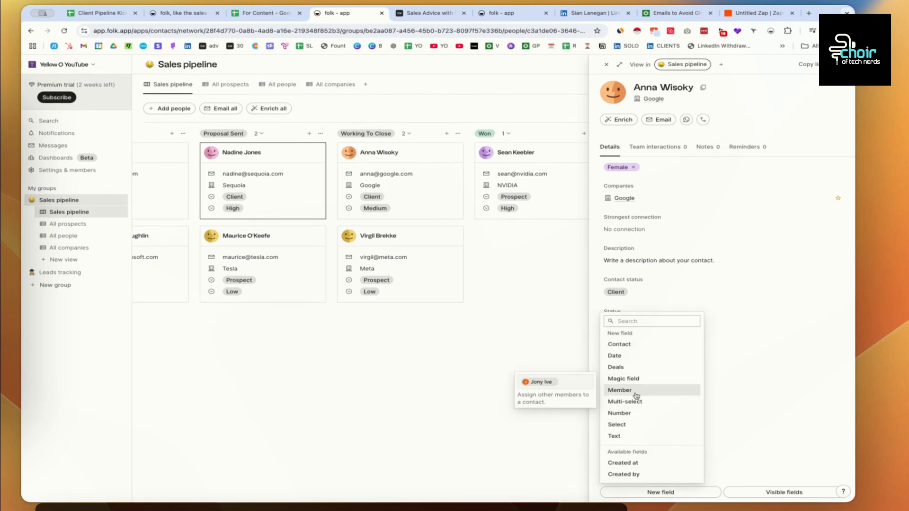
pyautogui.press('Escape')
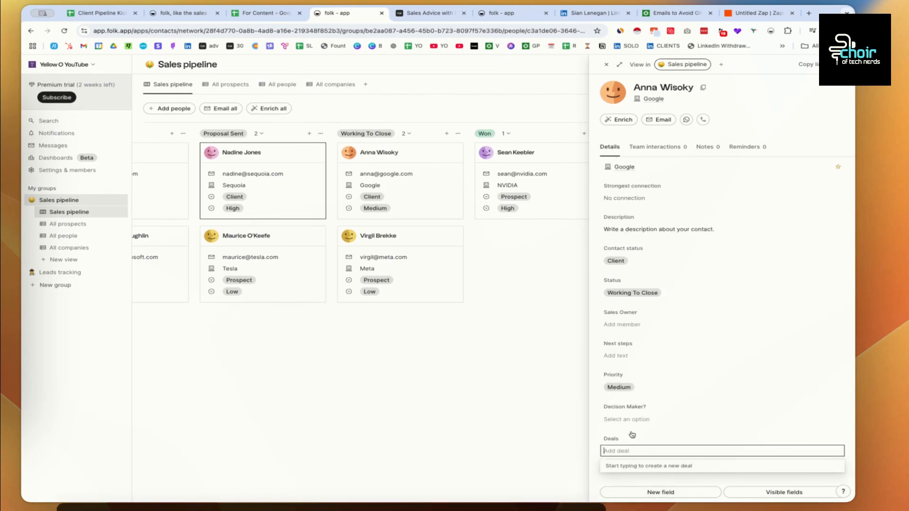
pyautogui.write('Test Deal')
pyautogui.press('Return')
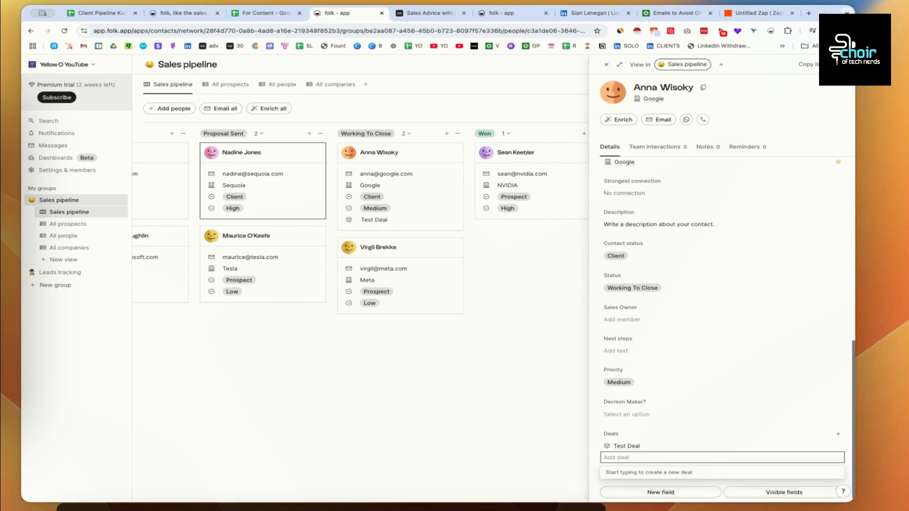
# - Open the Test Deal record and pick the Call Outcome entry in the For Content sheet
pyautogui.click(630, 440)
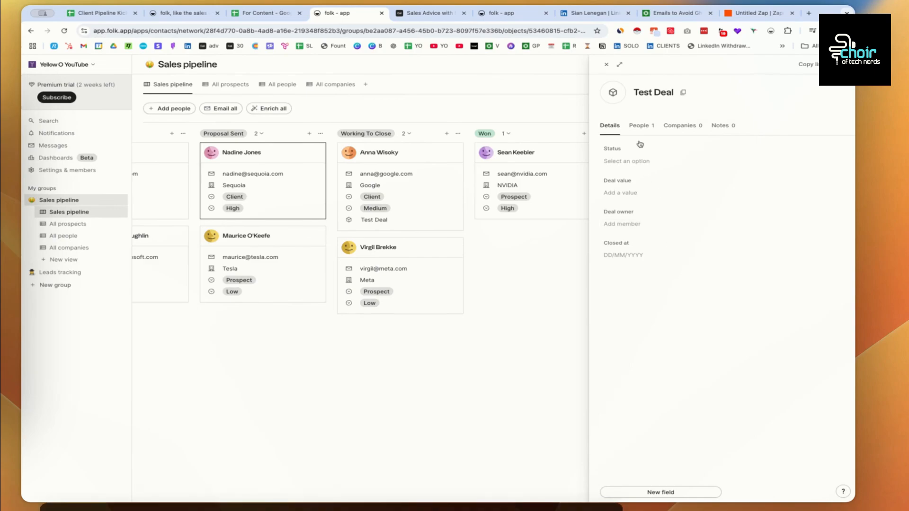
pyautogui.click(268, 13)
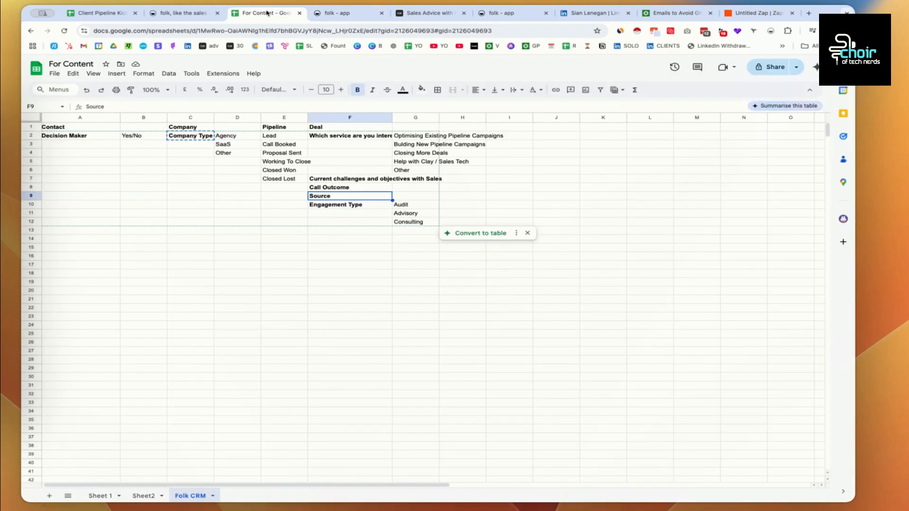
pyautogui.click(354, 136)
pyautogui.scroll(-1, 342, 150)
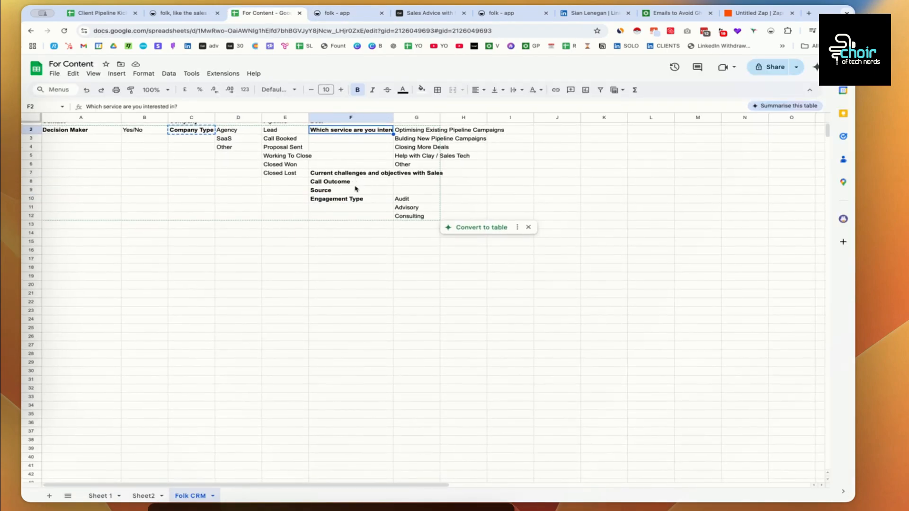
pyautogui.click(345, 185)
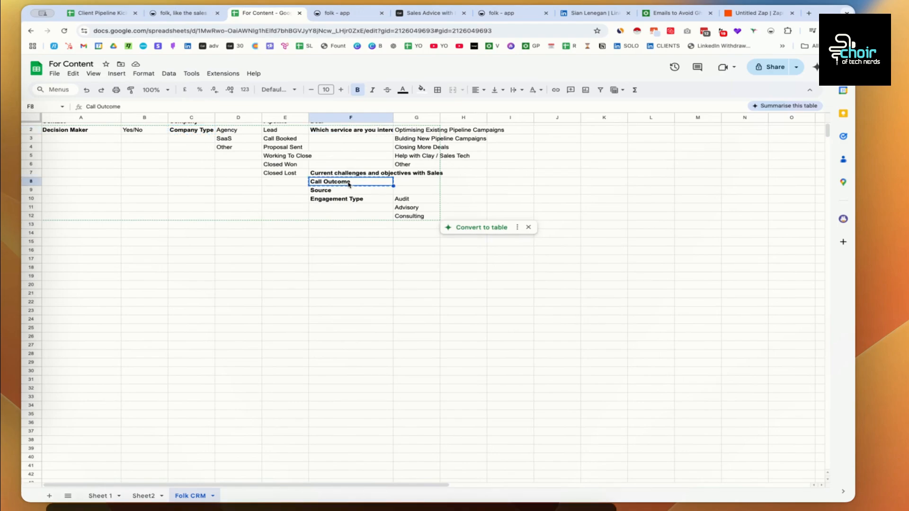
pyautogui.click(367, 14)
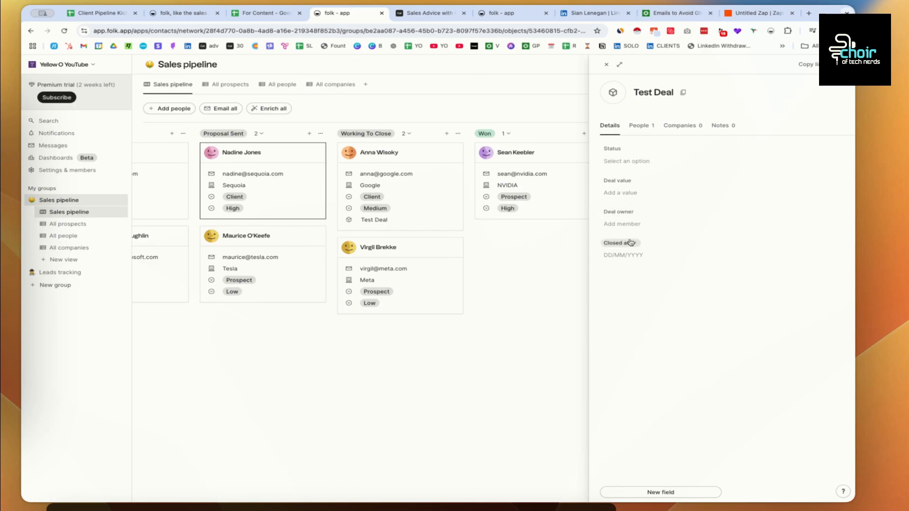
# - Add a text field to Test Deal named 'Call Outcome'
pyautogui.click(646, 494)
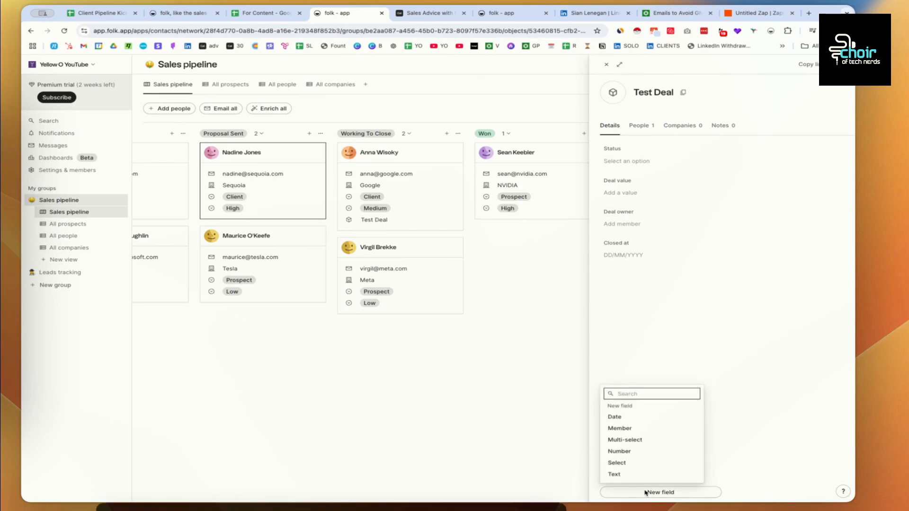
pyautogui.click(624, 474)
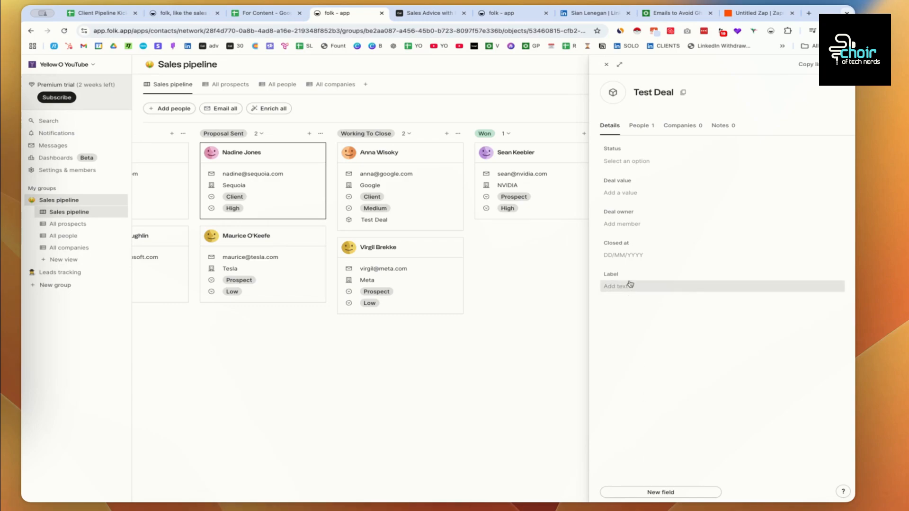
pyautogui.click(624, 275)
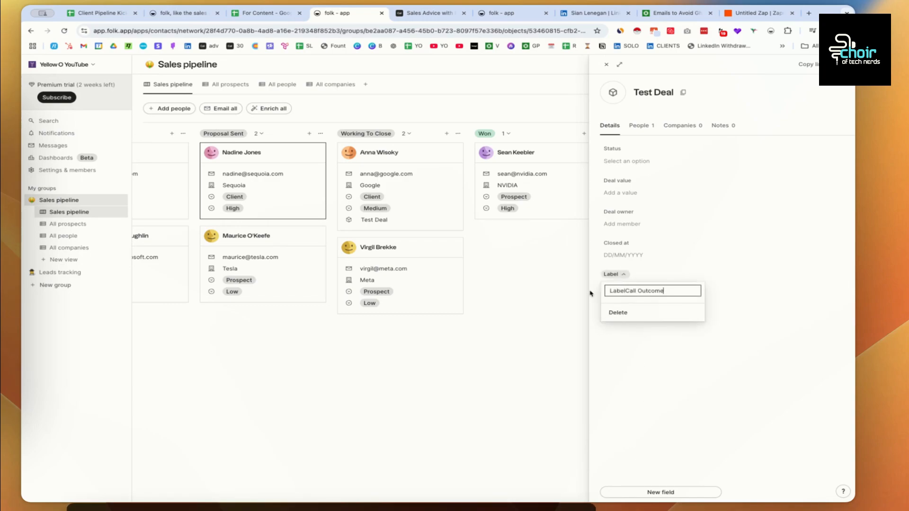
pyautogui.press('super+a')
pyautogui.write('Call Outcome')
pyautogui.press('Return')
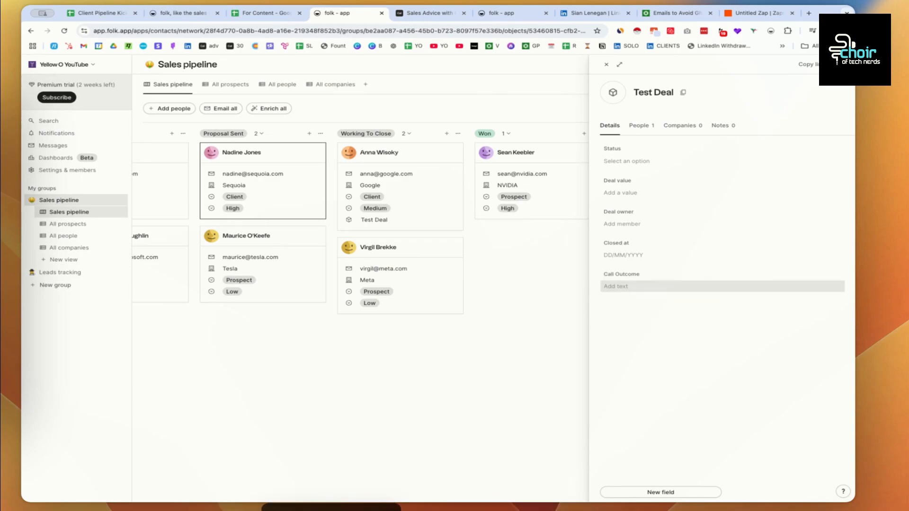
# - Copy the Engagement Type heading from cell F10 of the spreadsheet
pyautogui.click(251, 15)
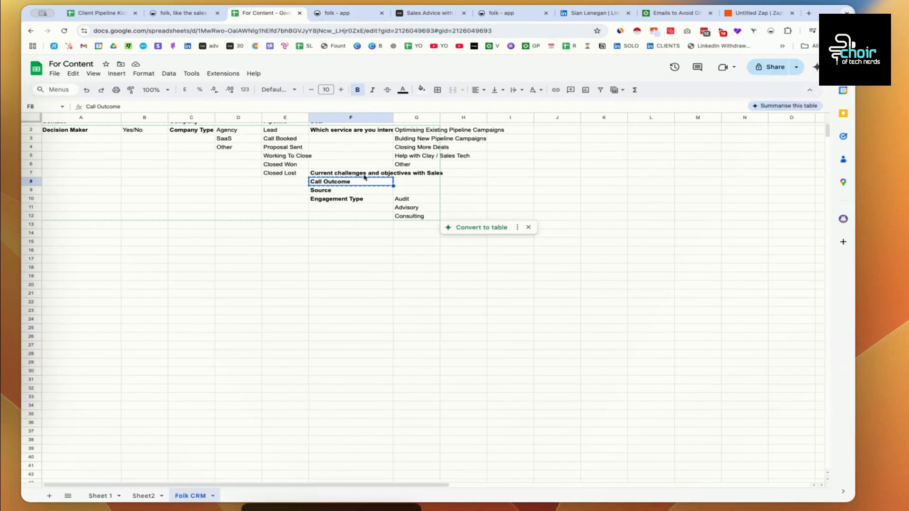
pyautogui.click(341, 199)
pyautogui.press('super+c')
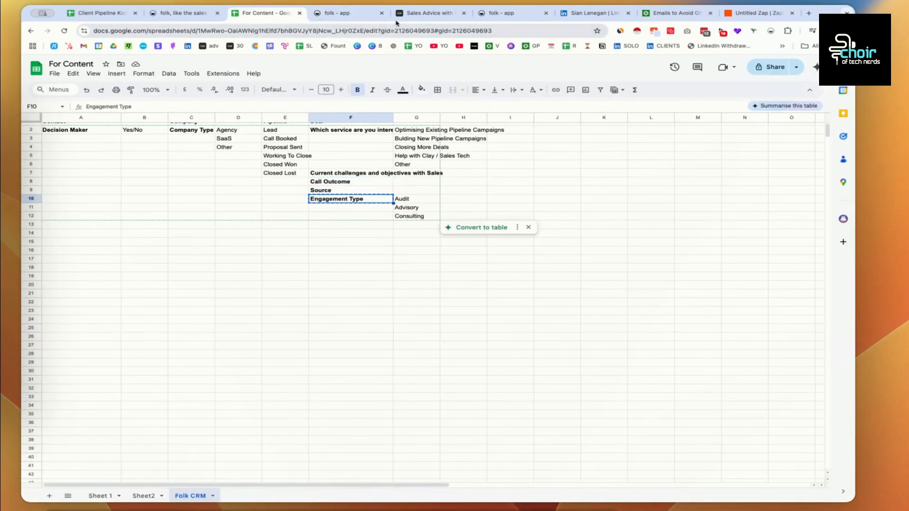
pyautogui.click(343, 14)
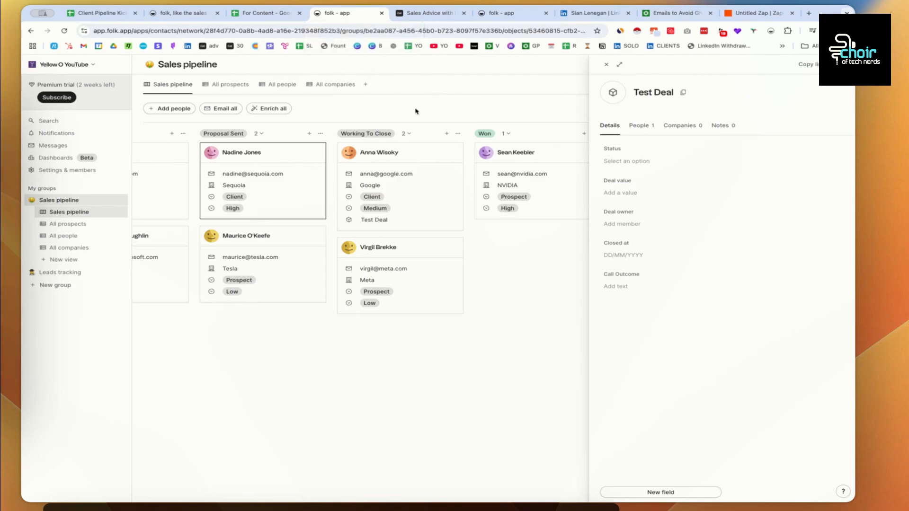
# - Add a select field to Test Deal with options Audit, Advisory and Consulting
pyautogui.click(657, 492)
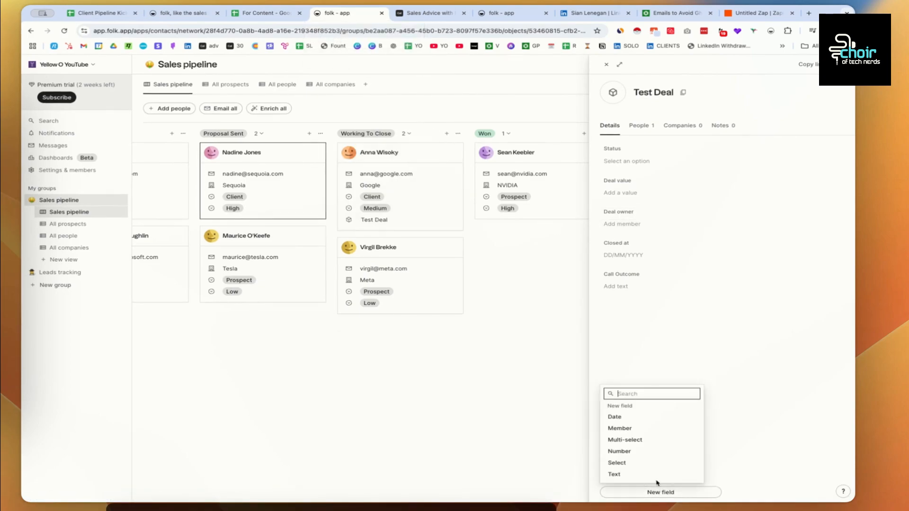
pyautogui.click(643, 463)
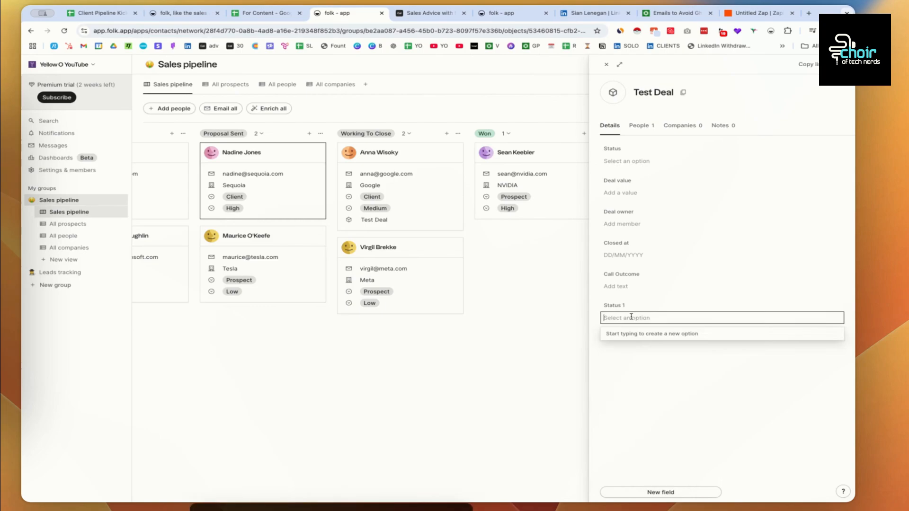
pyautogui.write('Audit')
pyautogui.press('Return')
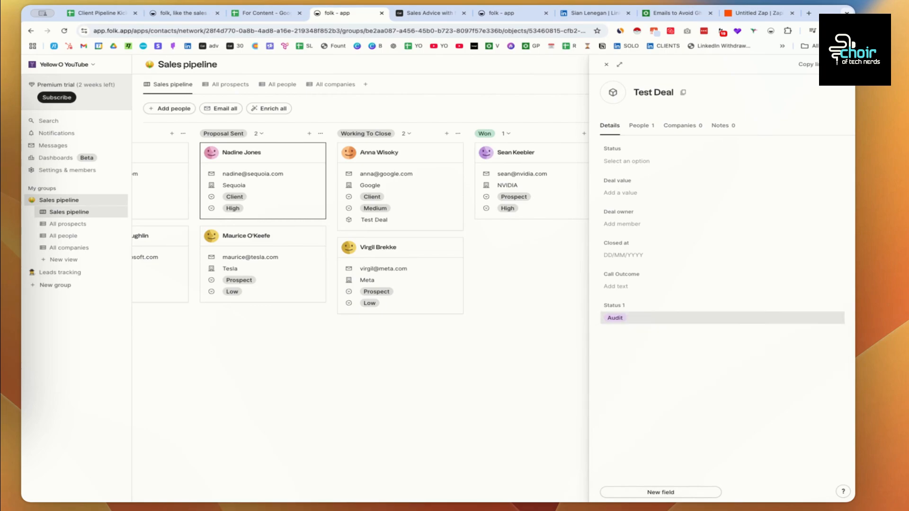
pyautogui.click(637, 317)
pyautogui.write('Advisory')
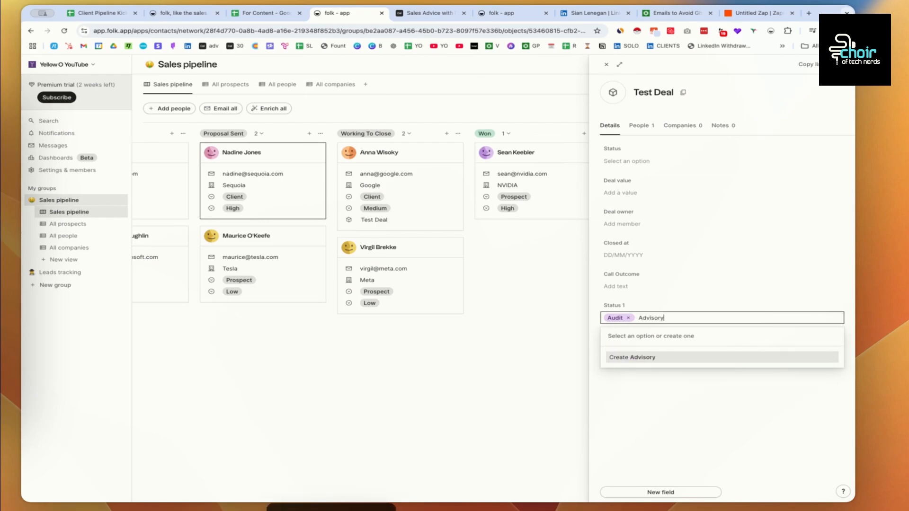
pyautogui.press('Return')
pyautogui.click(665, 318)
pyautogui.write('Co')
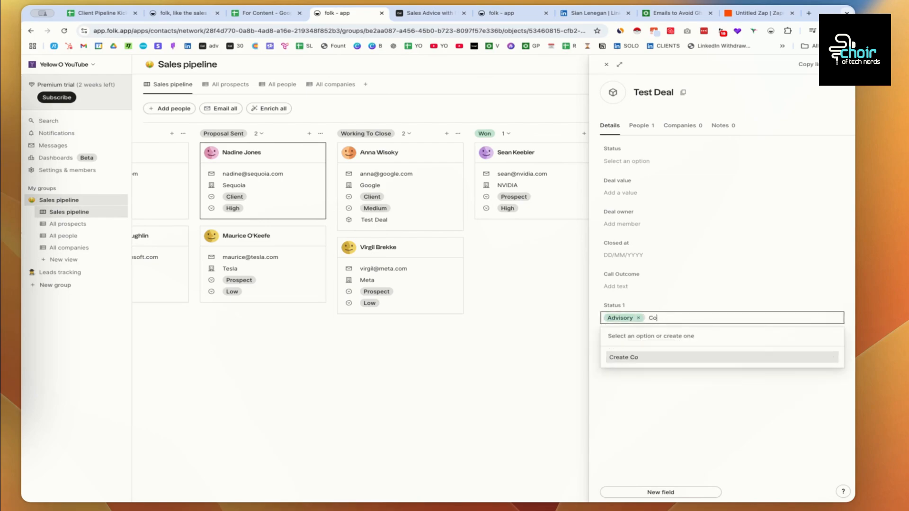
pyautogui.write('nsulting')
pyautogui.press('Return')
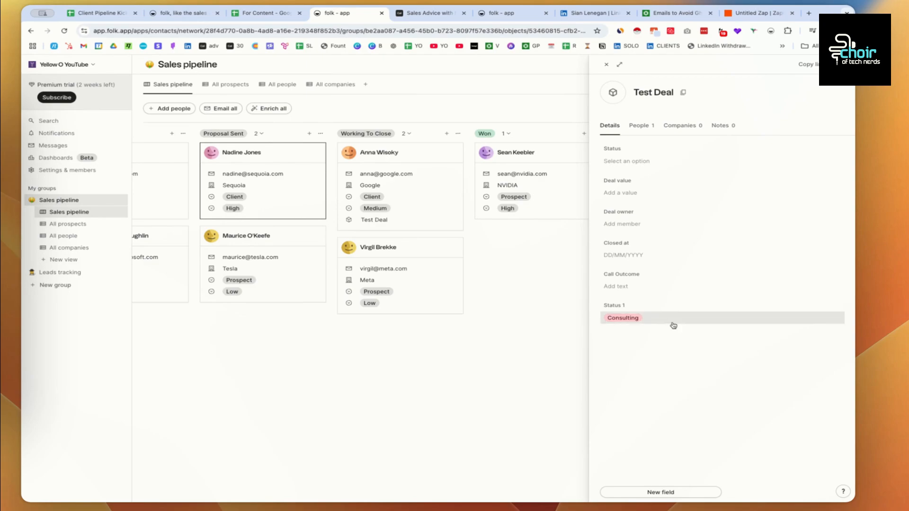
# - Rename the new select field to 'Engagement Type', leaving Consulting chosen
pyautogui.click(671, 323)
pyautogui.click(829, 371)
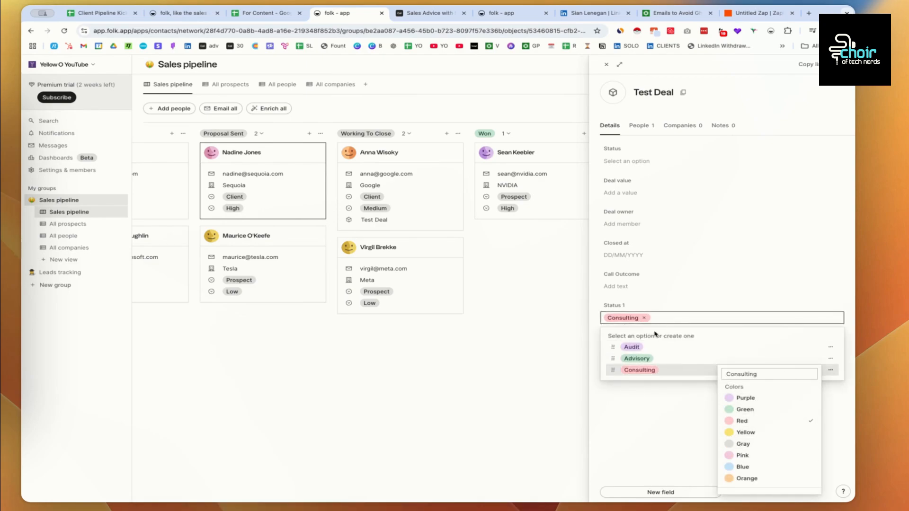
pyautogui.click(628, 308)
pyautogui.click(630, 307)
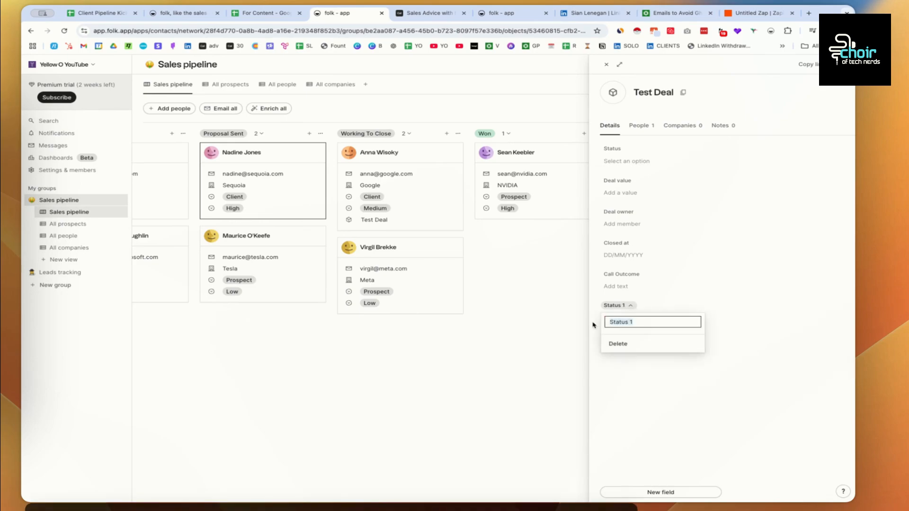
pyautogui.write('Engagement')
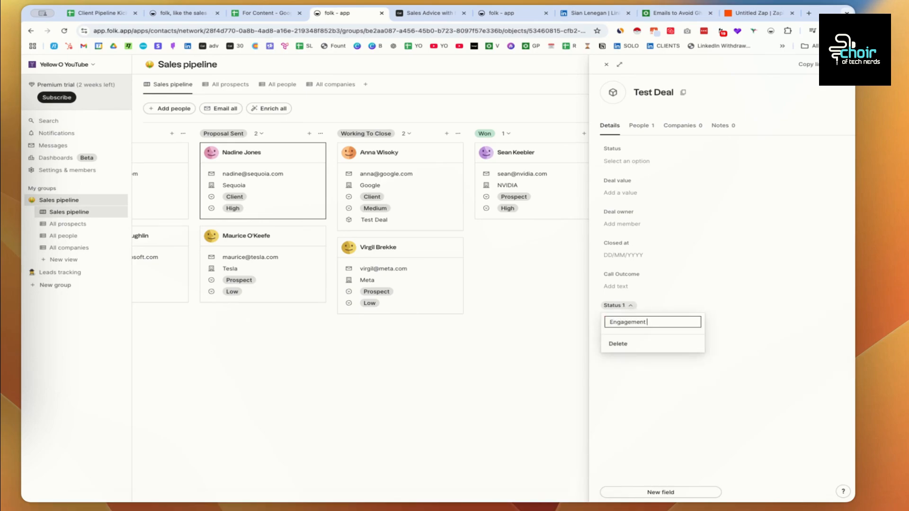
pyautogui.write(' Type')
pyautogui.press('Return')
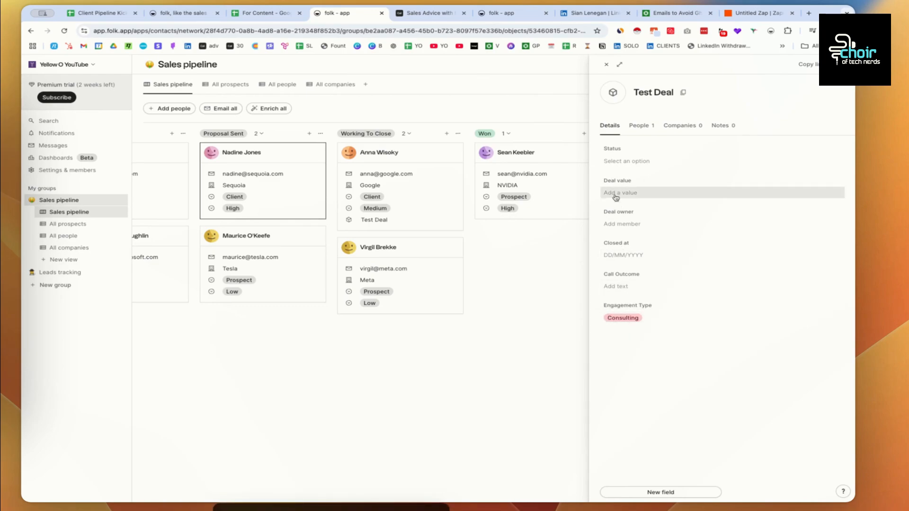
# - Assign the team member as deal owner and set Closed at to 14/02/2025
pyautogui.click(621, 222)
pyautogui.click(630, 250)
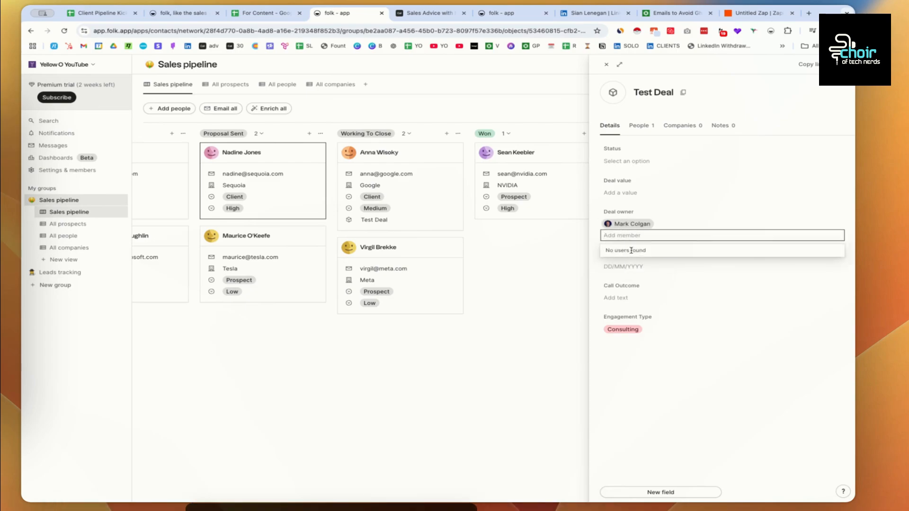
pyautogui.click(614, 268)
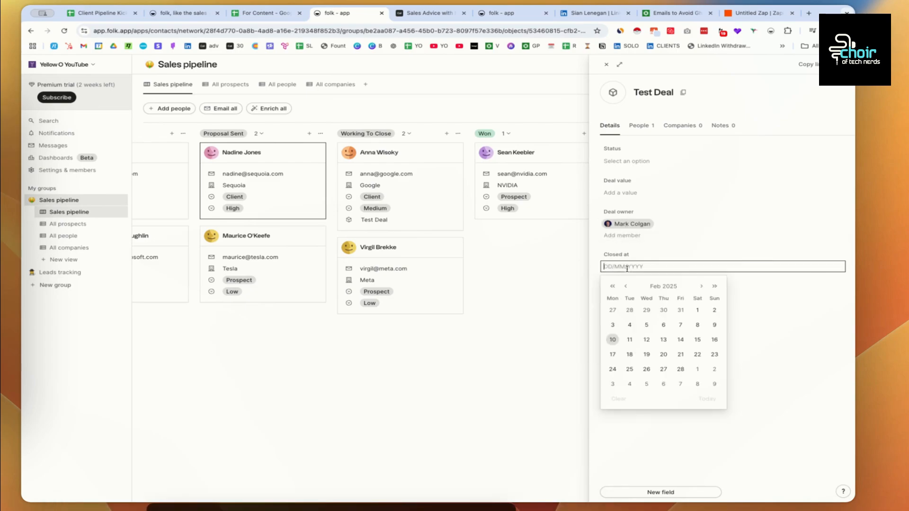
pyautogui.click(680, 340)
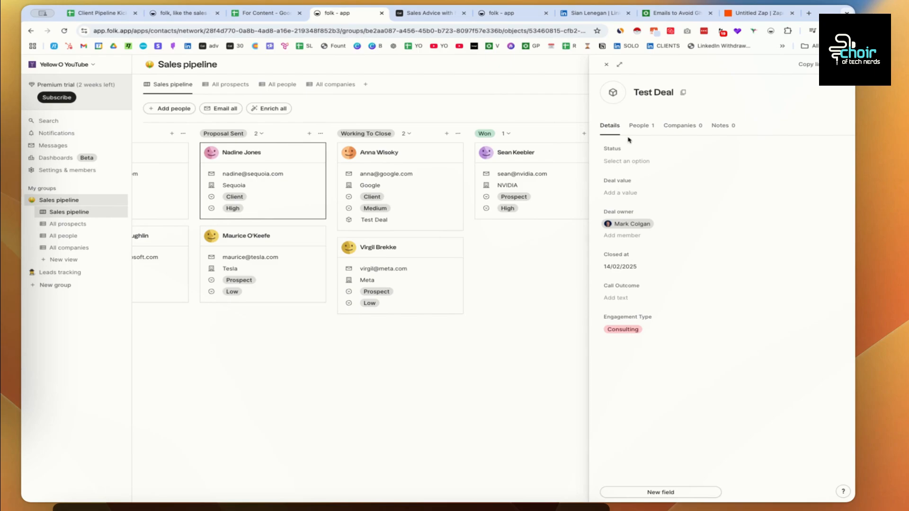
# - Add a text field to Test Deal named 'Current challenges and objectives with Sales'
pyautogui.click(266, 13)
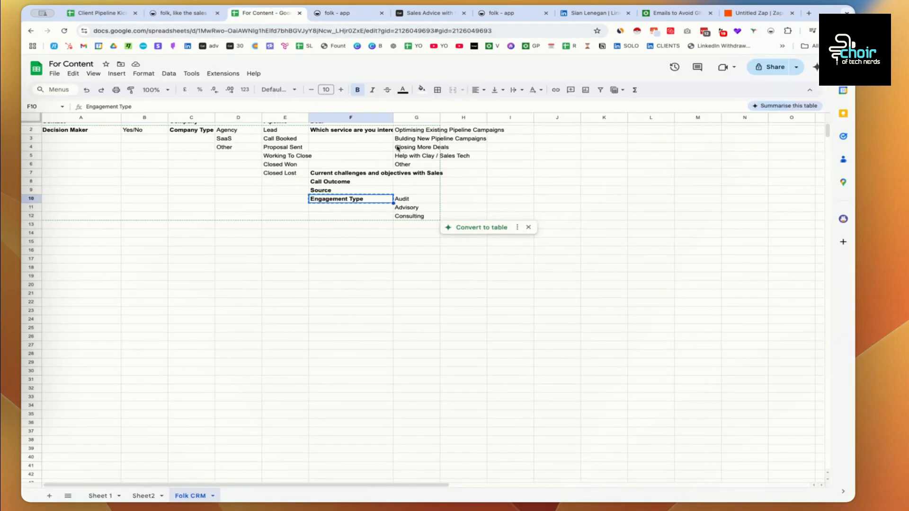
pyautogui.click(348, 174)
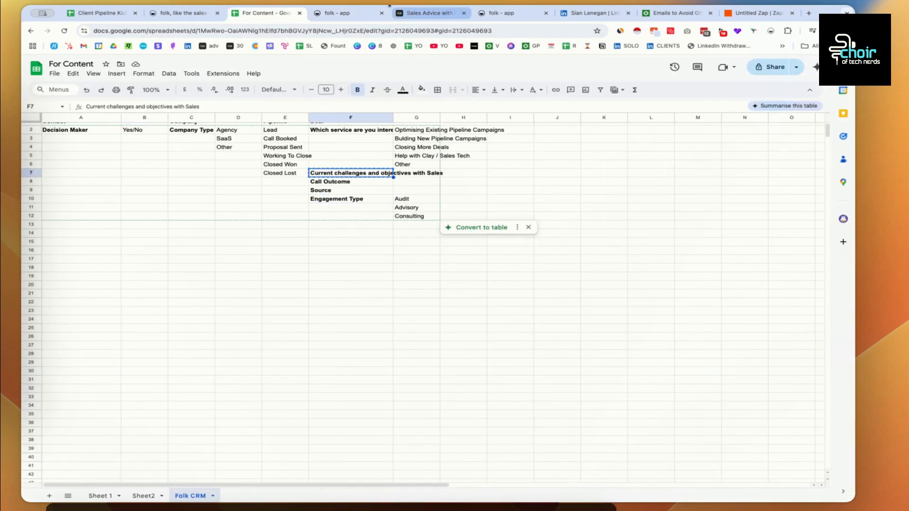
pyautogui.click(348, 13)
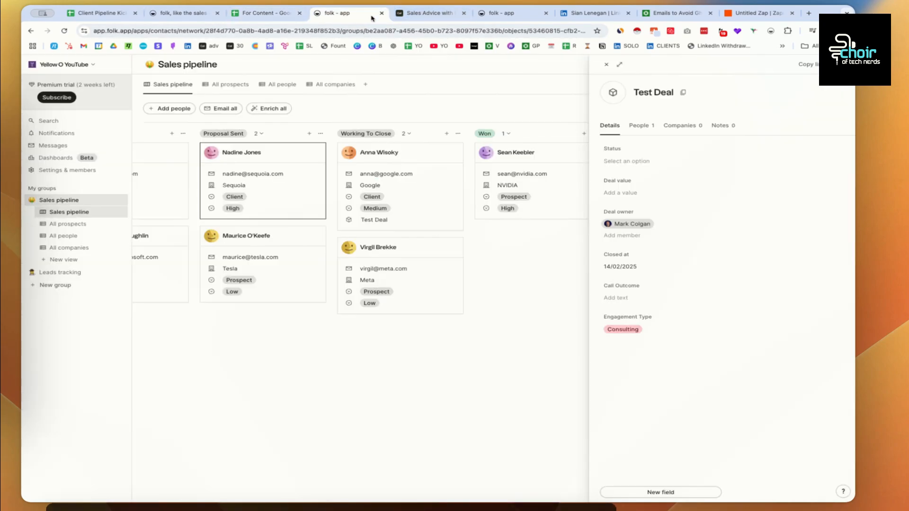
pyautogui.click(646, 497)
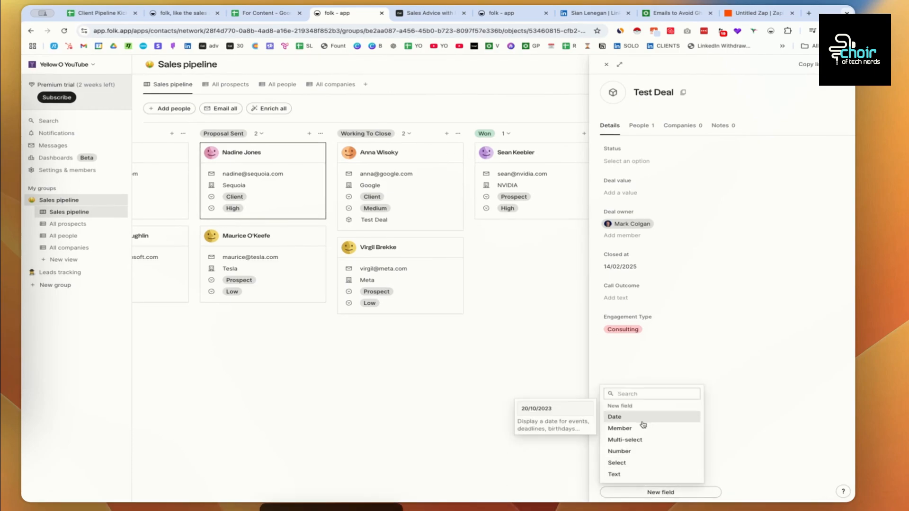
pyautogui.click(629, 472)
pyautogui.click(624, 350)
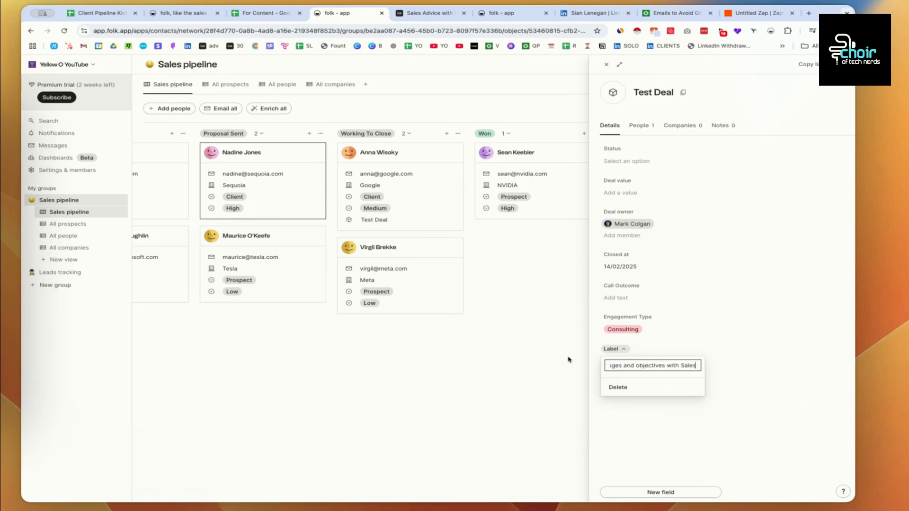
pyautogui.press('Return')
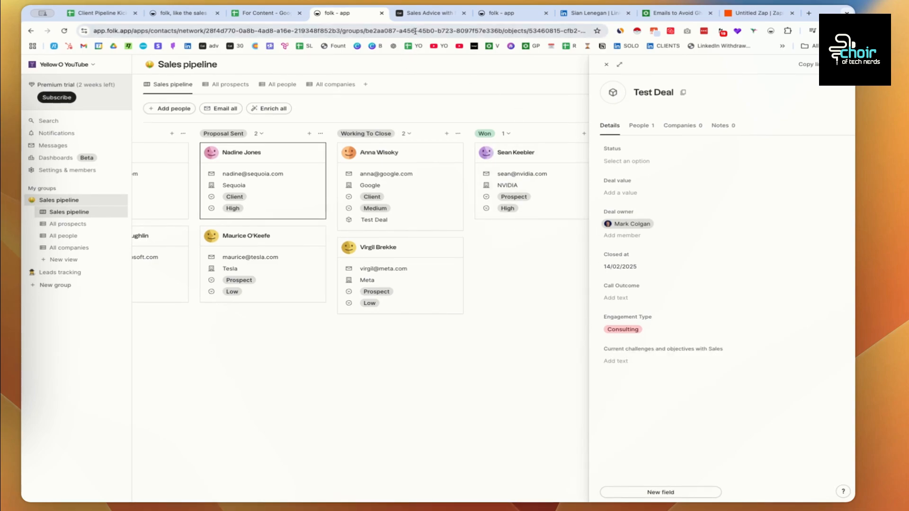
# - Look up the service choices in G2:G6, picking Optimising Existing Pipeline Campaigns
pyautogui.click(416, 13)
pyautogui.click(273, 19)
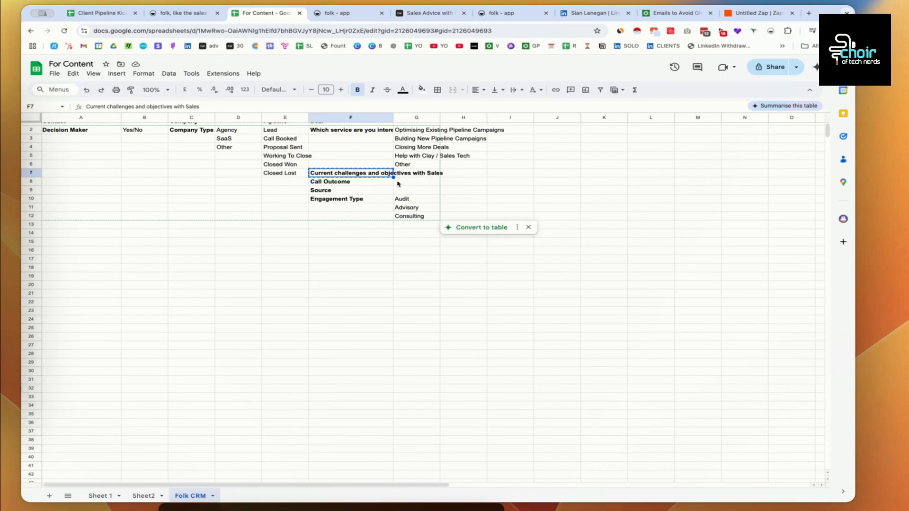
pyautogui.moveTo(413, 132); pyautogui.dragTo(413, 166)
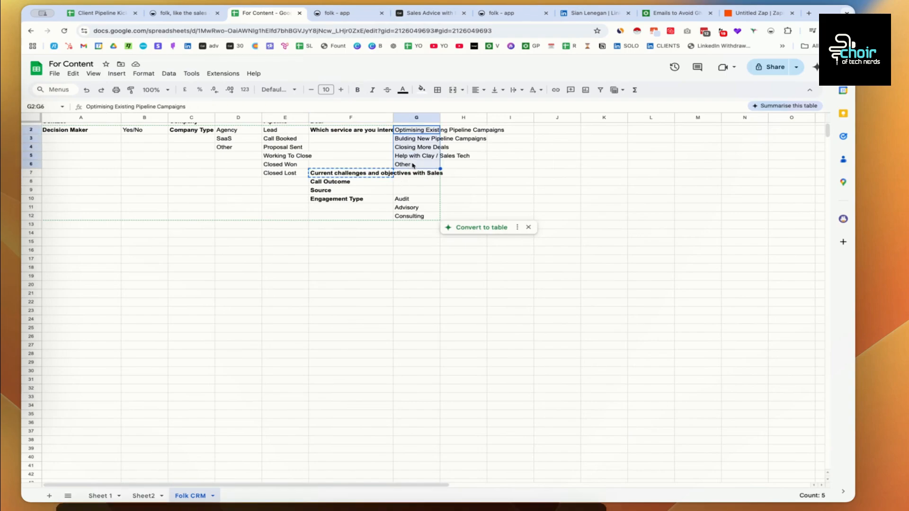
pyautogui.click(367, 134)
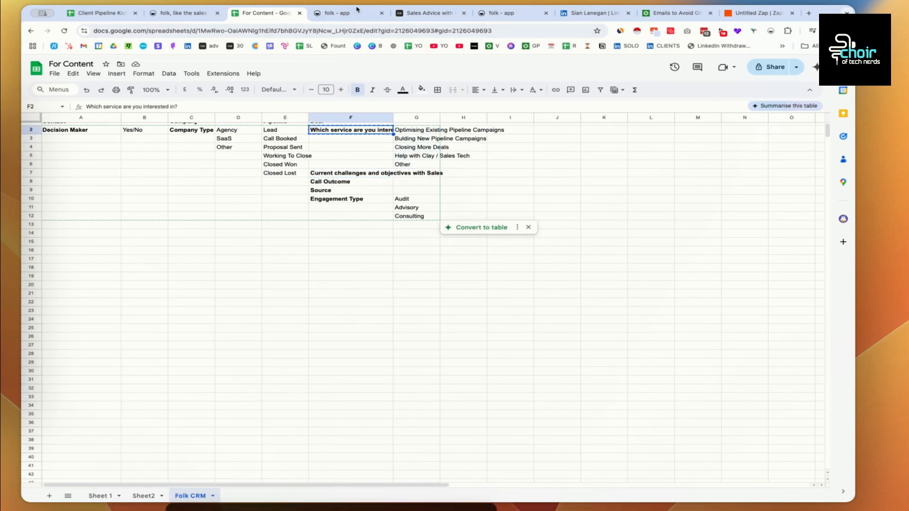
pyautogui.click(418, 135)
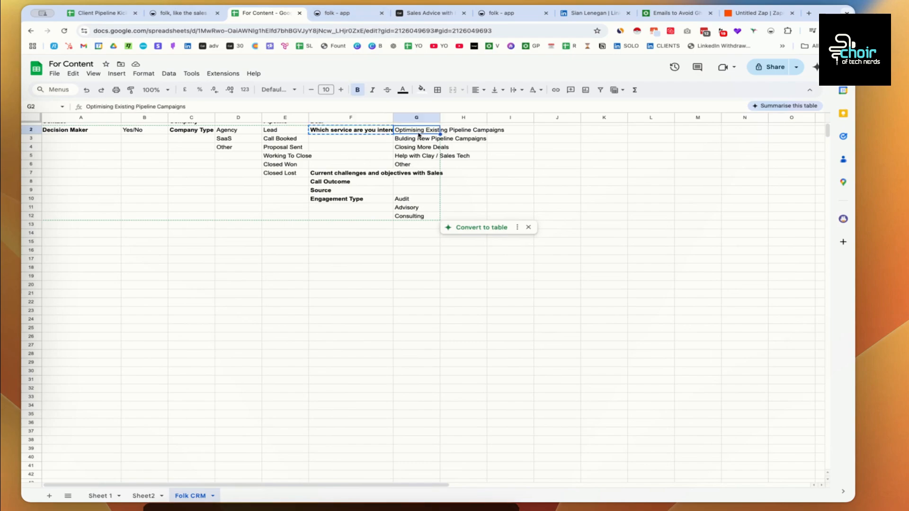
pyautogui.click(338, 12)
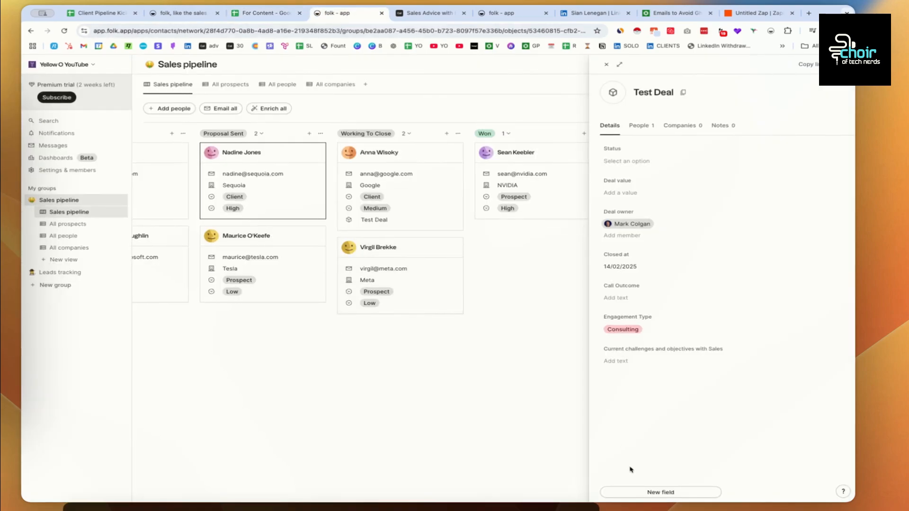
pyautogui.click(650, 491)
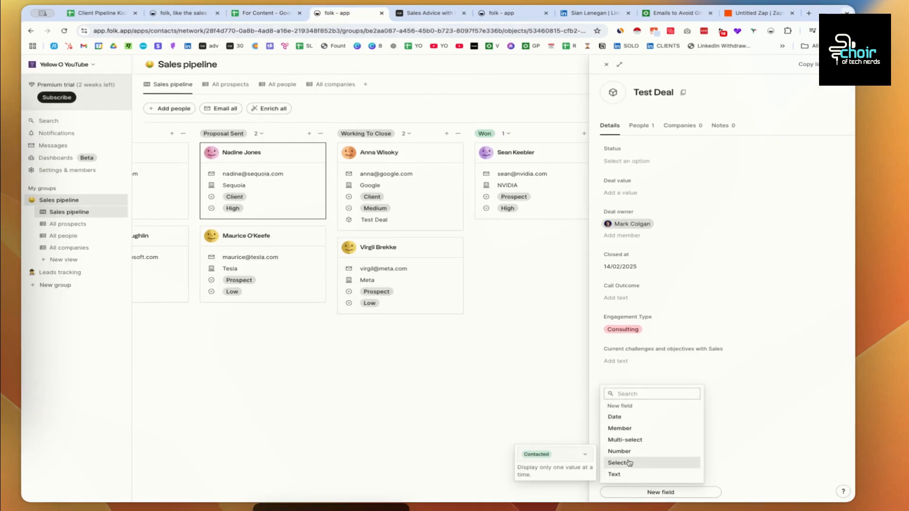
# - Create a multi-select 'Service' field with the tag Optimising Existing Pipeline Campaigns
pyautogui.click(625, 439)
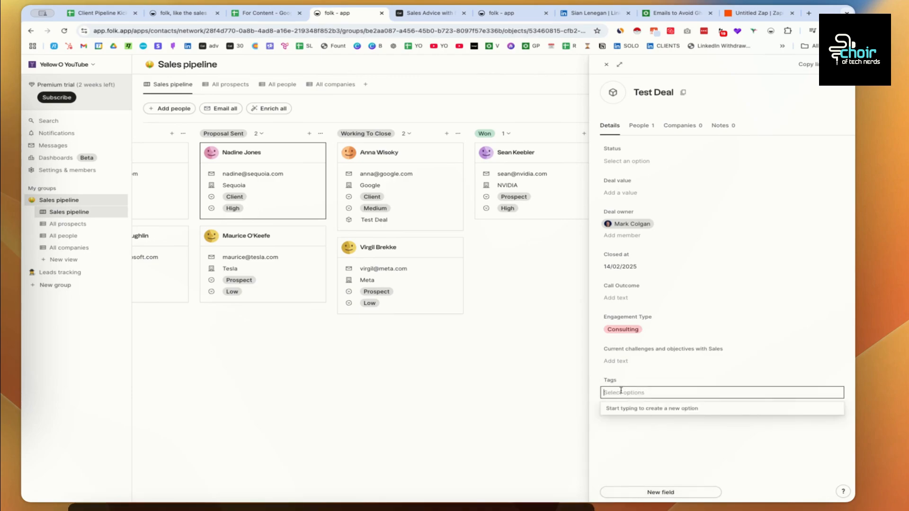
pyautogui.click(610, 381)
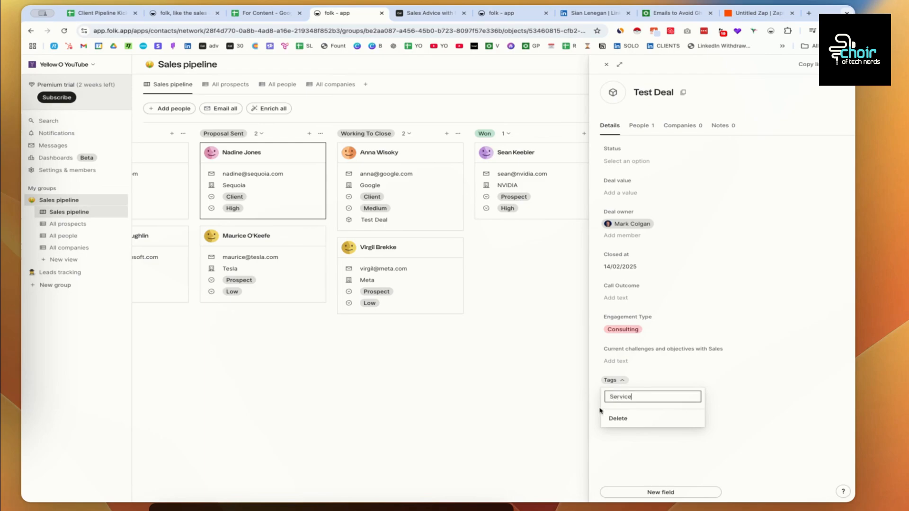
pyautogui.write('Service')
pyautogui.click(618, 418)
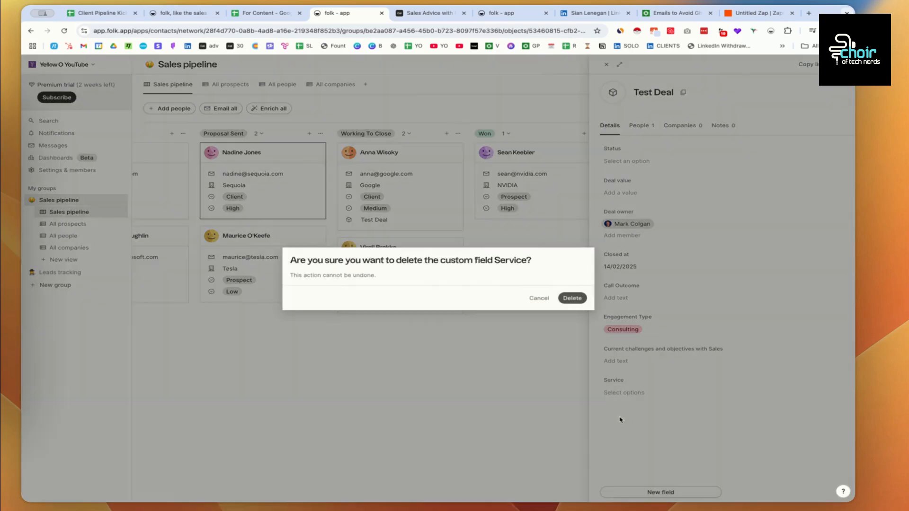
pyautogui.click(540, 298)
pyautogui.click(651, 392)
pyautogui.write('Optimising Existing Pipeline Campaigns')
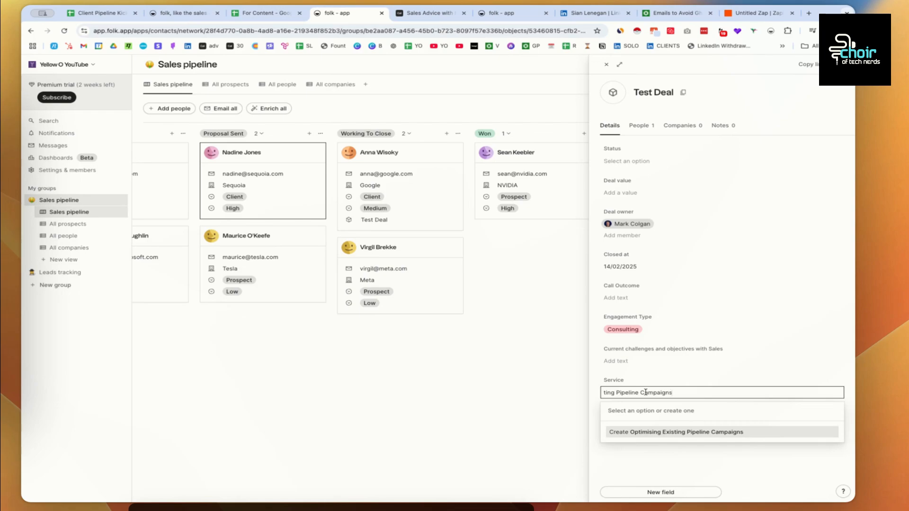
pyautogui.press('Return')
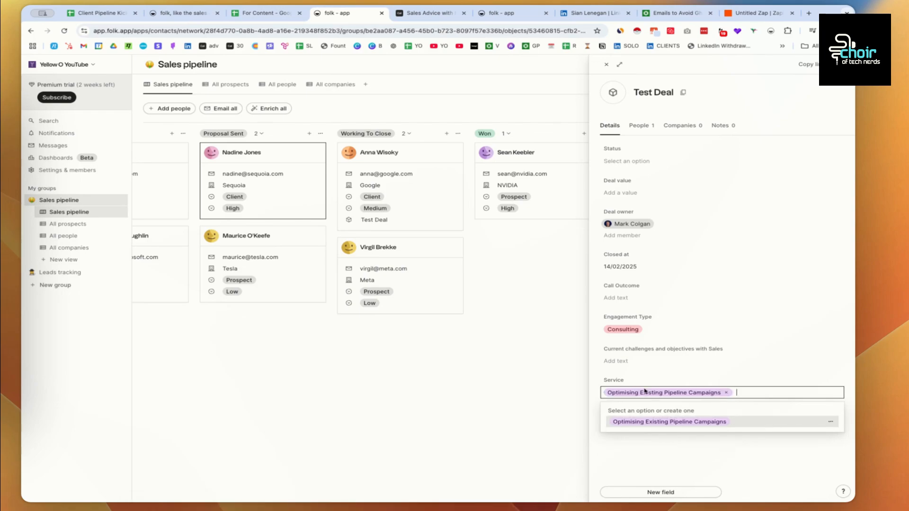
# - Add the Service tags Bulding New Pipeline Campaigns and Closing More Deals from the spreadsheet
pyautogui.click(266, 12)
pyautogui.click(417, 139)
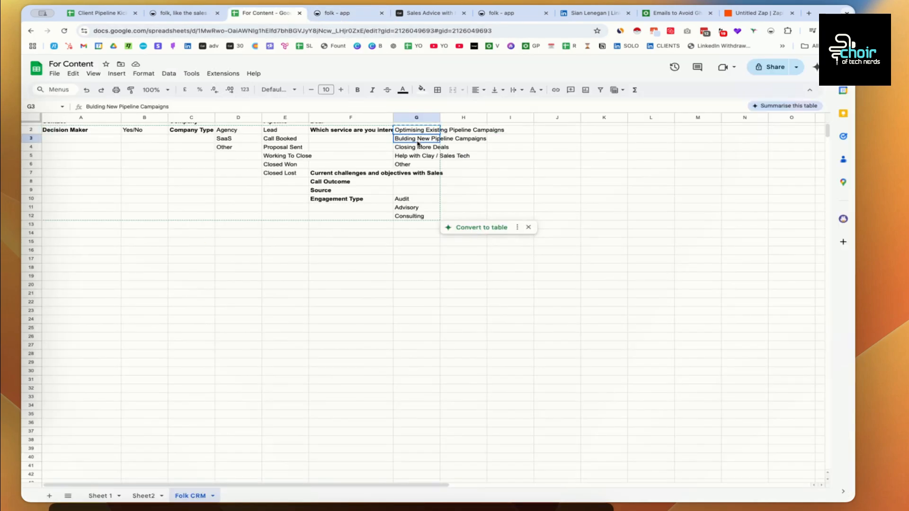
pyautogui.press('super+c')
pyautogui.click(360, 14)
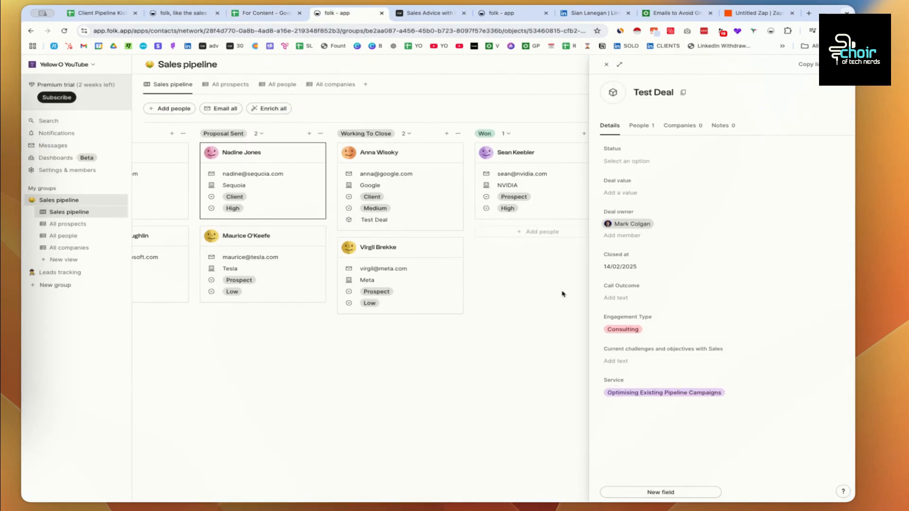
pyautogui.click(720, 385)
pyautogui.press('super+v')
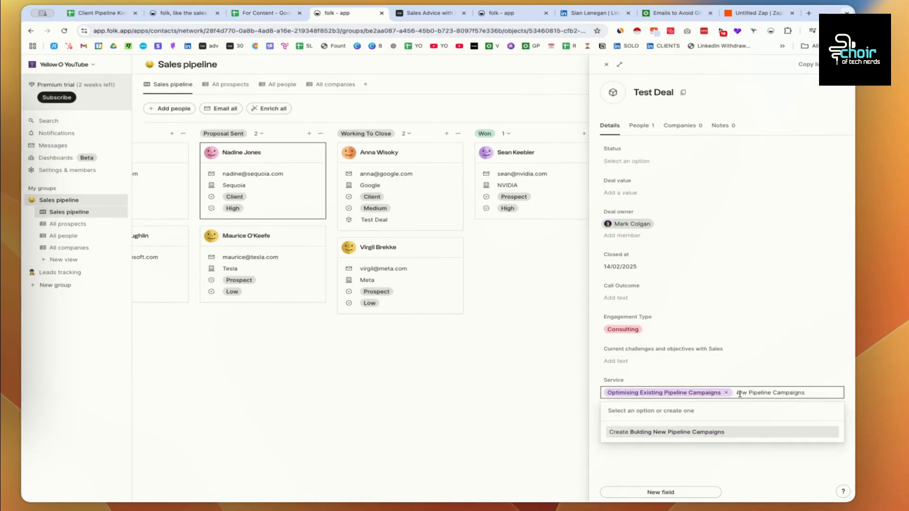
pyautogui.press('Return')
pyautogui.click(270, 13)
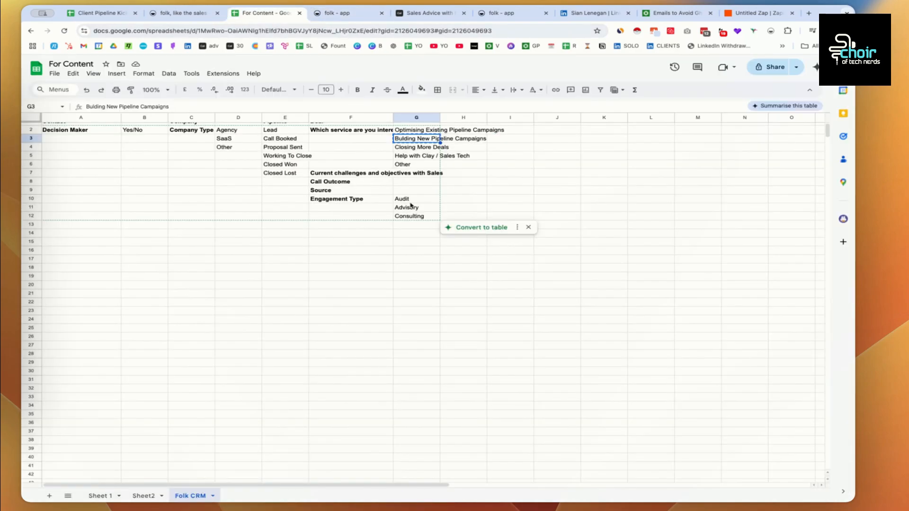
pyautogui.click(407, 147)
pyautogui.click(337, 14)
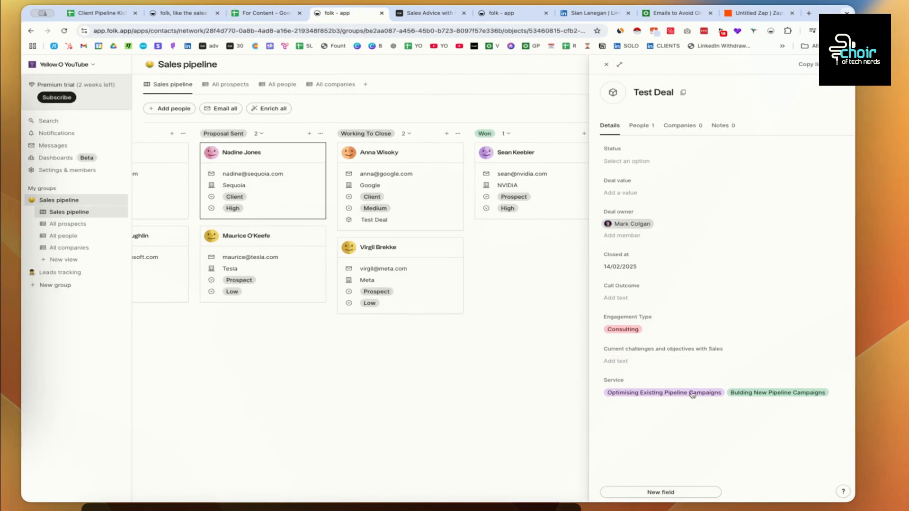
pyautogui.click(836, 395)
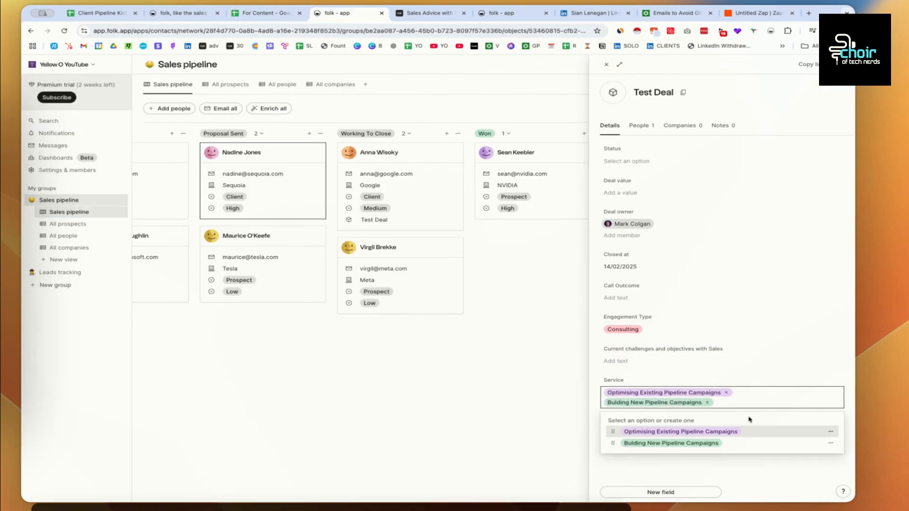
pyautogui.press('super+v')
pyautogui.press('Return')
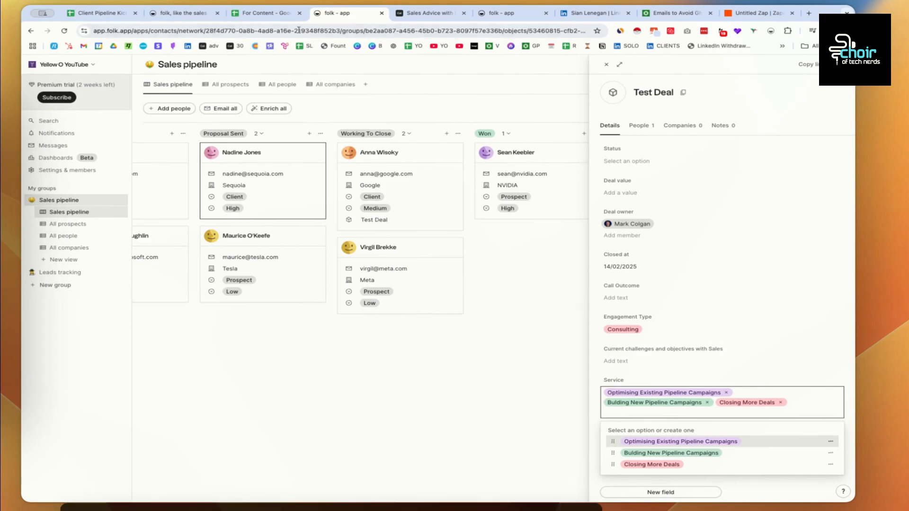
# - Add the Service tags Help with Clay / Sales Tech and Other
pyautogui.click(262, 17)
pyautogui.click(429, 156)
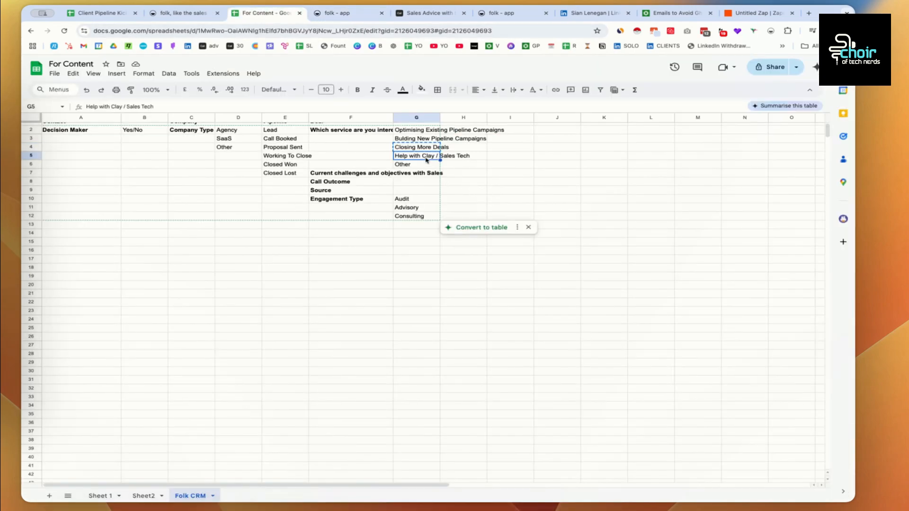
pyautogui.click(338, 13)
pyautogui.click(694, 408)
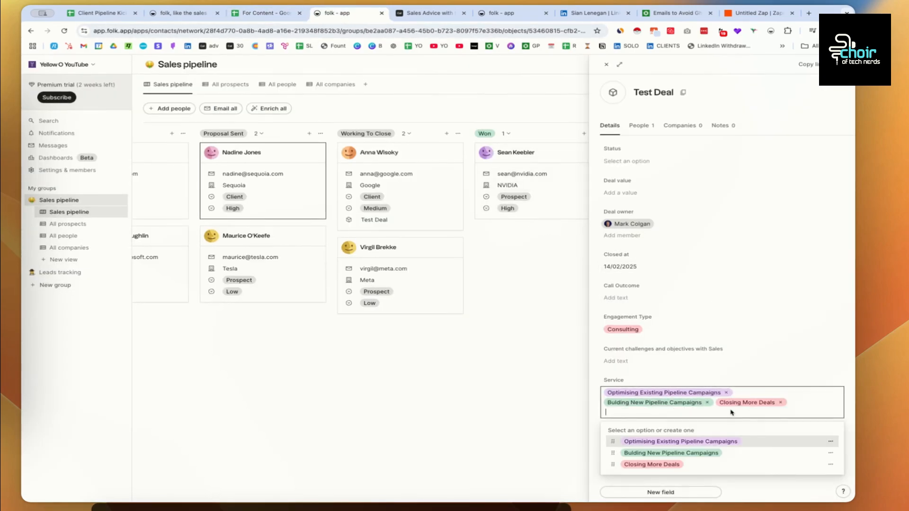
pyautogui.hotkey('ctrl', 'v')
pyautogui.press('Return')
pyautogui.write('Other')
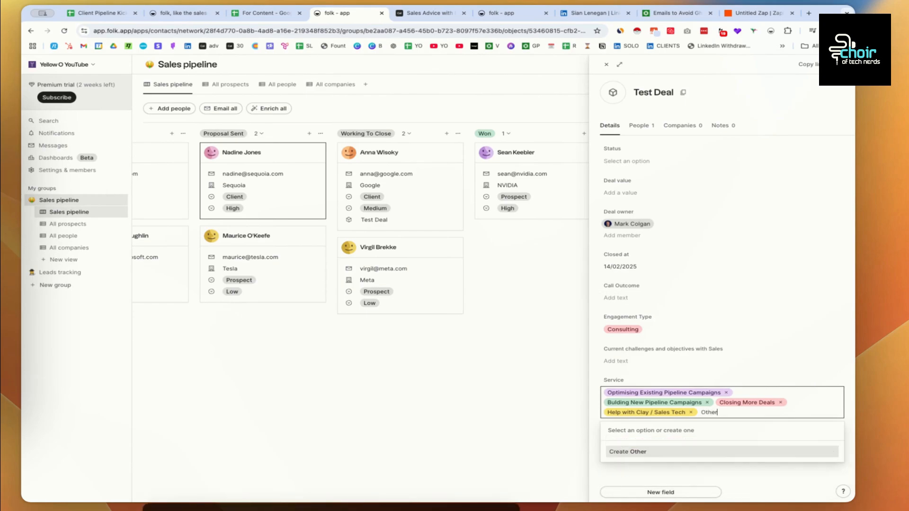
pyautogui.press('Return')
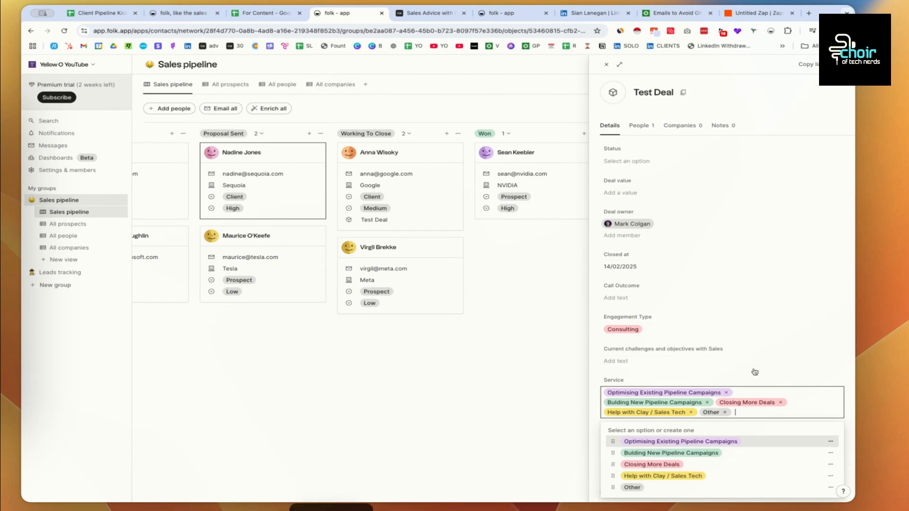
pyautogui.click(787, 361)
pyautogui.click(677, 344)
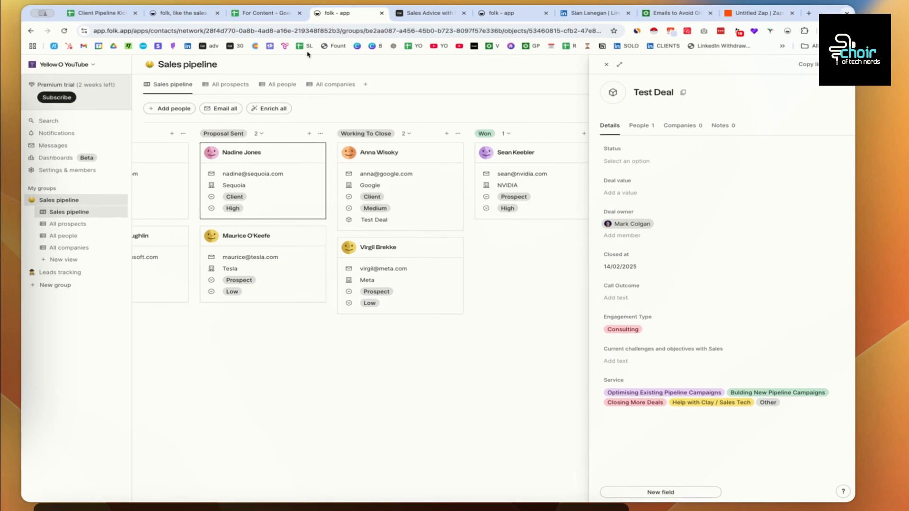
pyautogui.click(279, 14)
# - Review the deal field names in F2:F11 and the Decision Maker and Company Type entries
pyautogui.moveTo(351, 131); pyautogui.dragTo(358, 207)
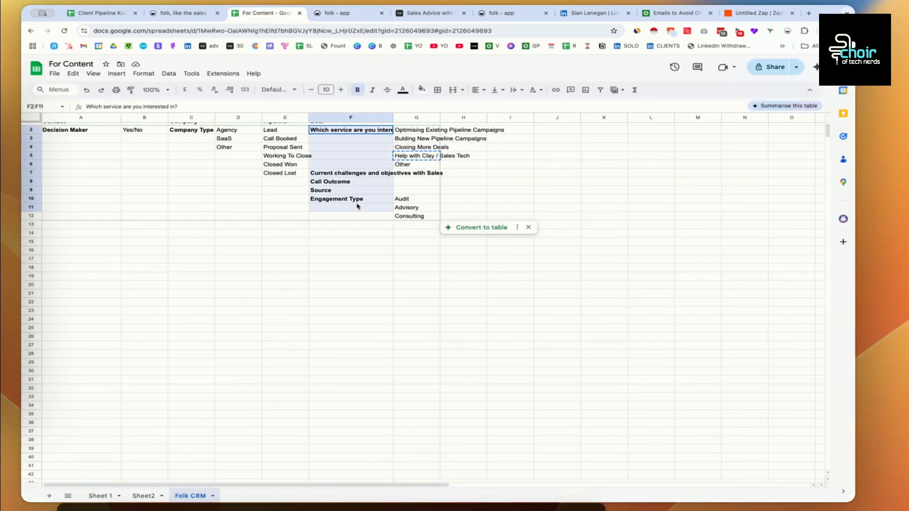
pyautogui.scroll(1, 232, 148)
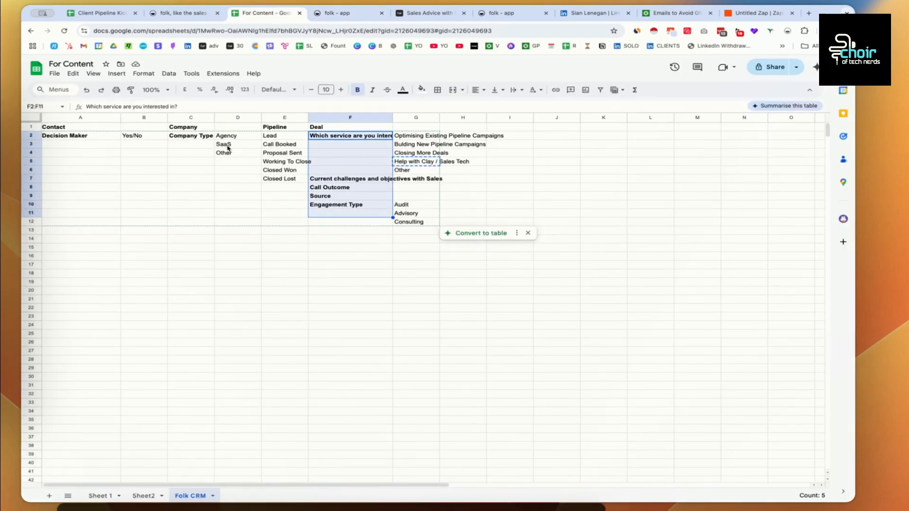
pyautogui.click(75, 136)
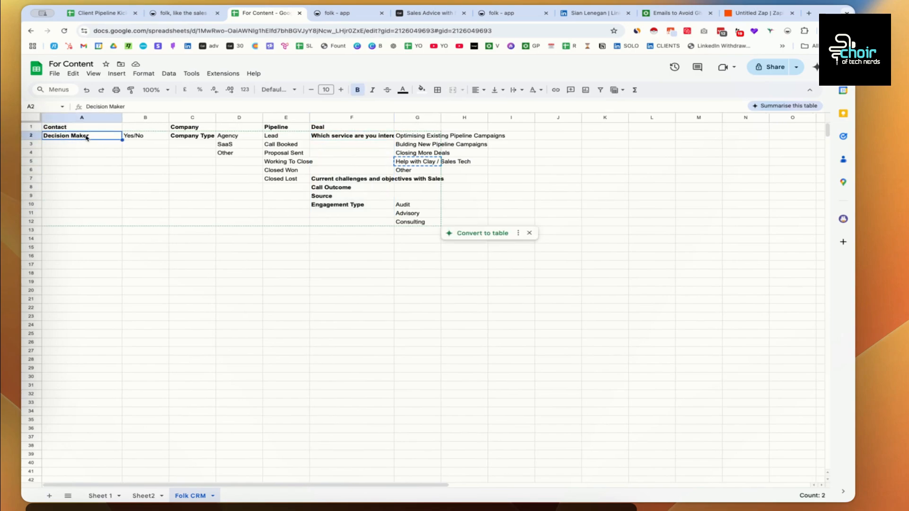
pyautogui.click(192, 128)
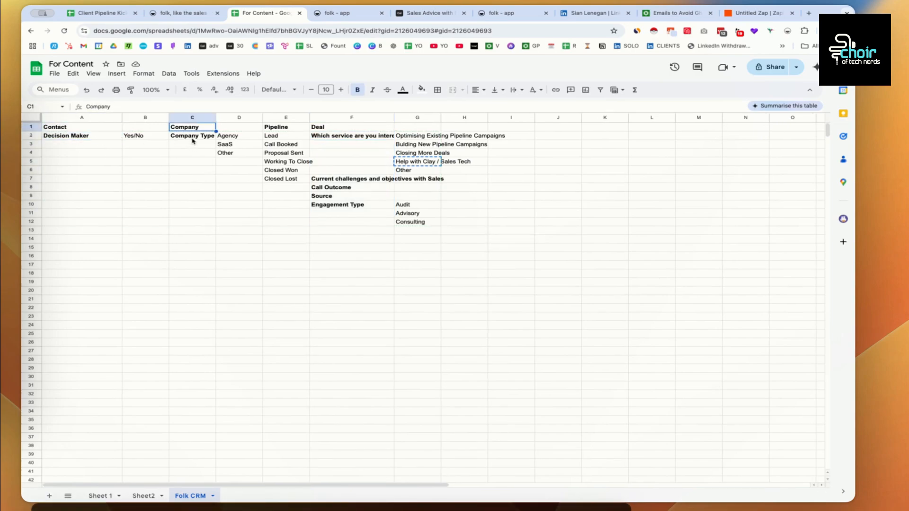
pyautogui.click(192, 137)
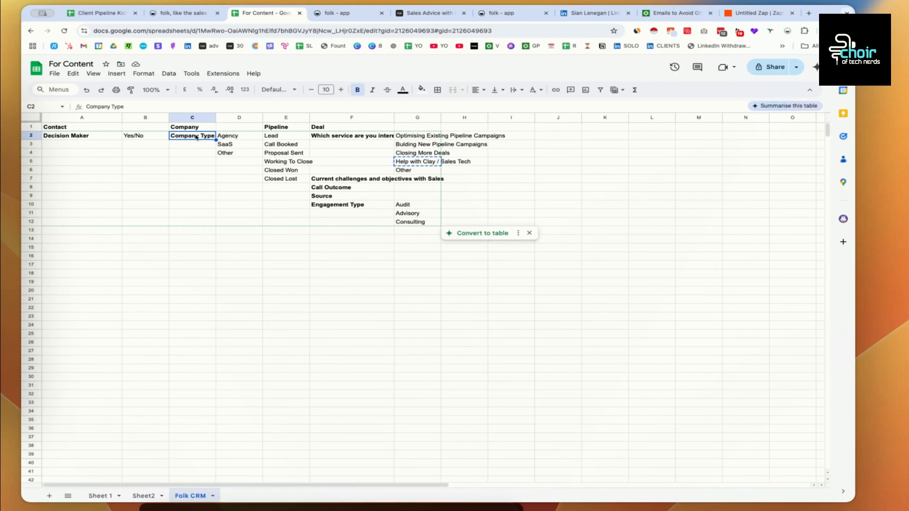
pyautogui.click(337, 13)
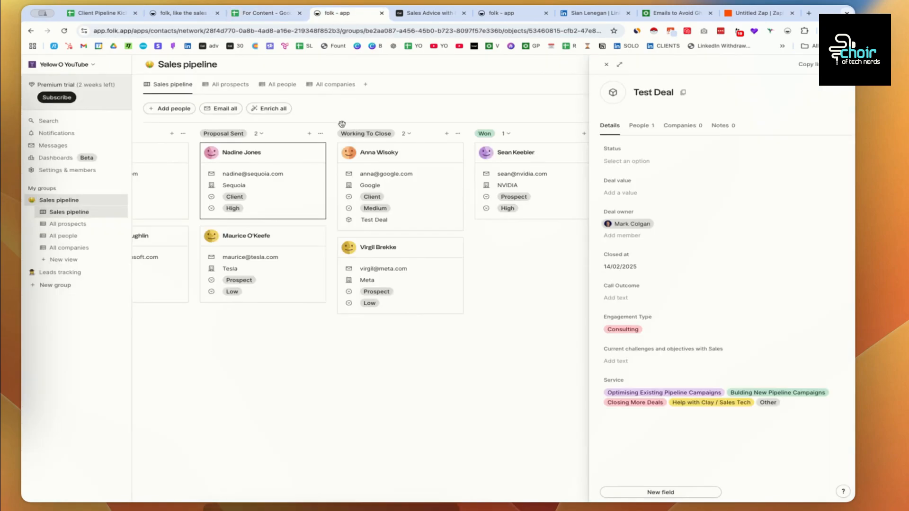
pyautogui.click(69, 247)
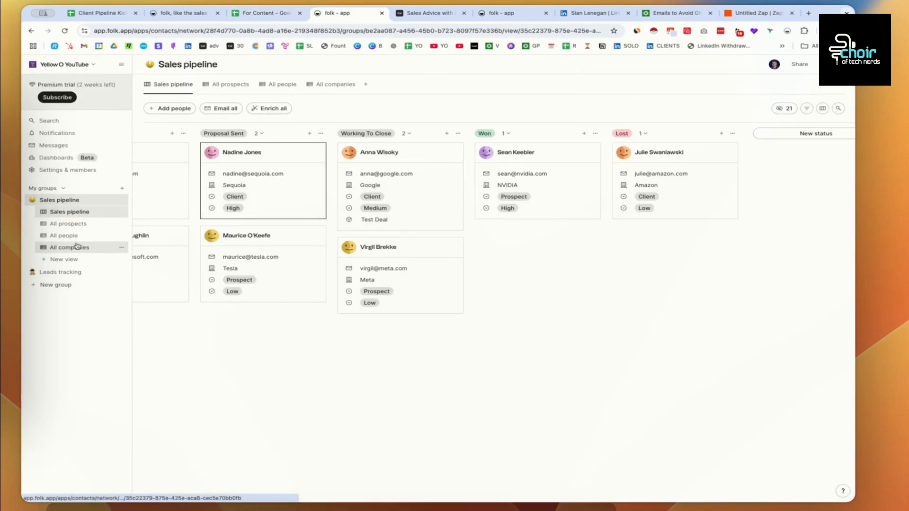
# - Add a select field to the Apple company with options SaaS, Agency and Other, set to Other
pyautogui.click(174, 161)
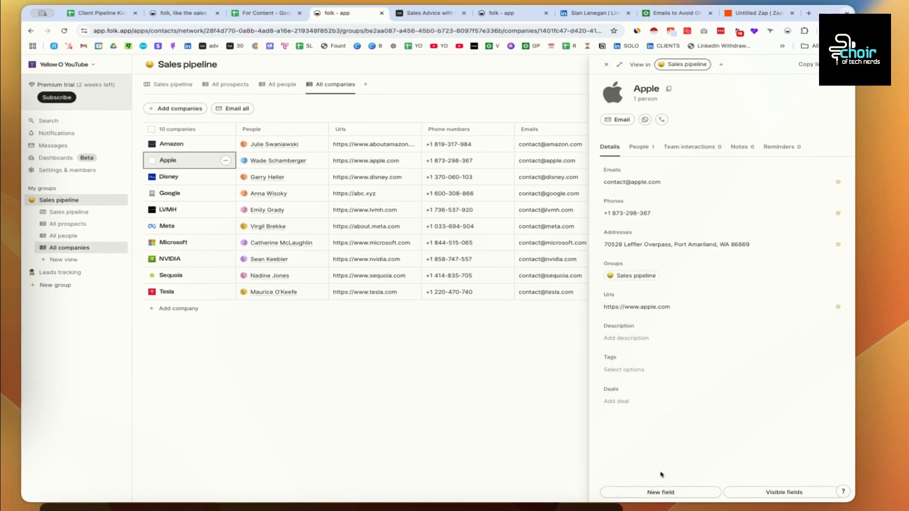
pyautogui.click(662, 491)
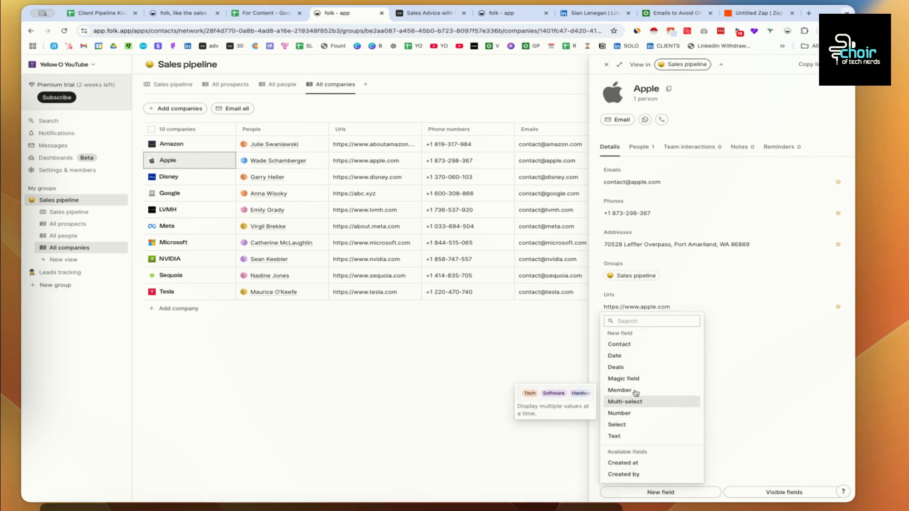
pyautogui.click(633, 425)
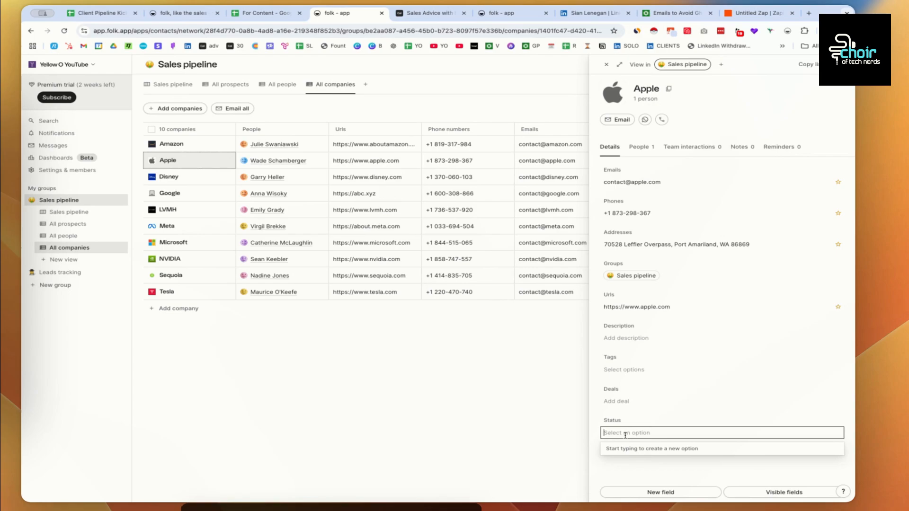
pyautogui.write('Saa')
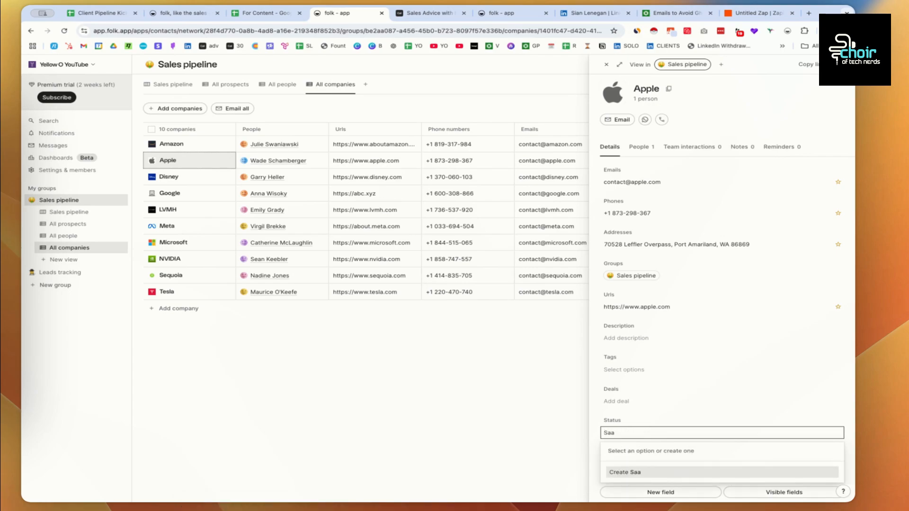
pyautogui.write('S')
pyautogui.press('Return')
pyautogui.click(713, 432)
pyautogui.write('Agency')
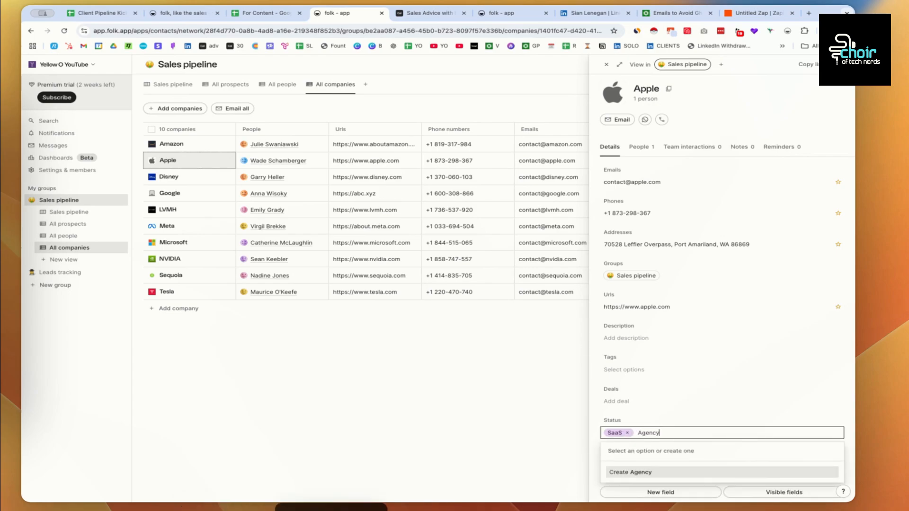
pyautogui.press('Return')
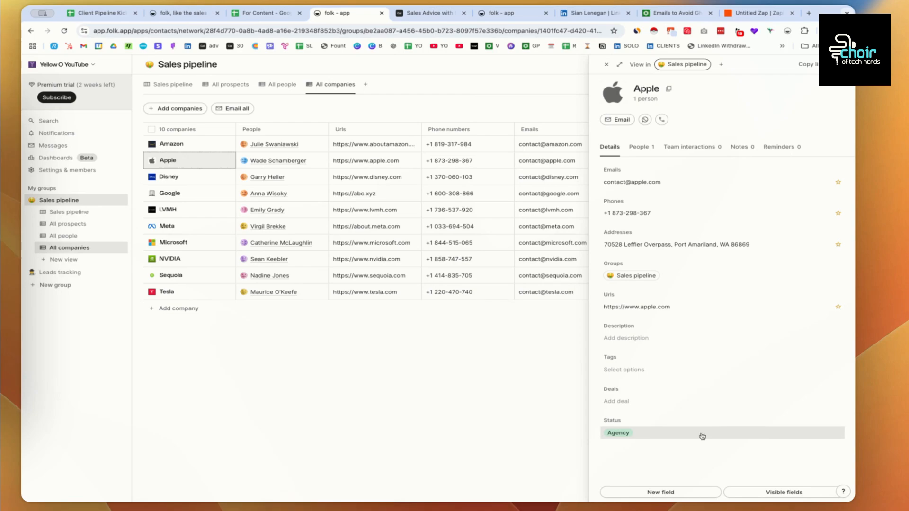
pyautogui.click(701, 434)
pyautogui.write('Other')
pyautogui.press('Return')
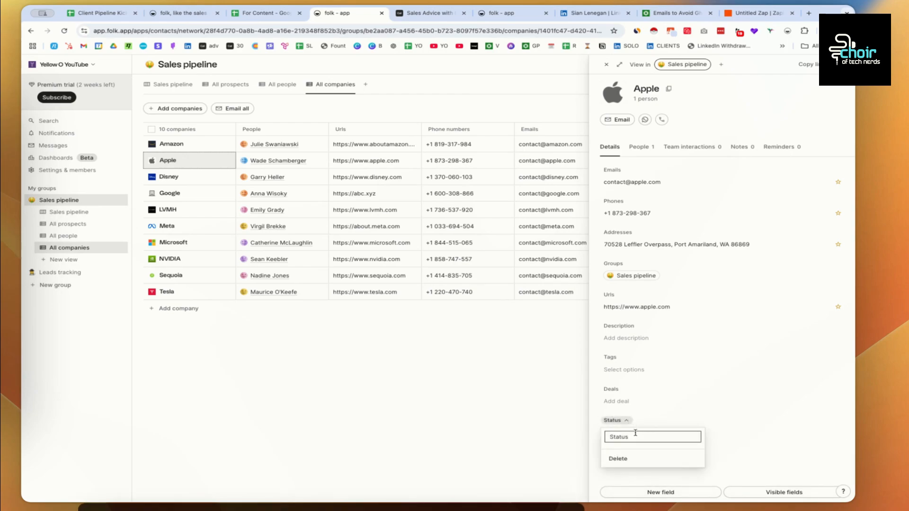
# - Rename the Apple field from Status to 'Company Type'
pyautogui.moveTo(636, 434); pyautogui.dragTo(599, 436)
pyautogui.write('Compa')
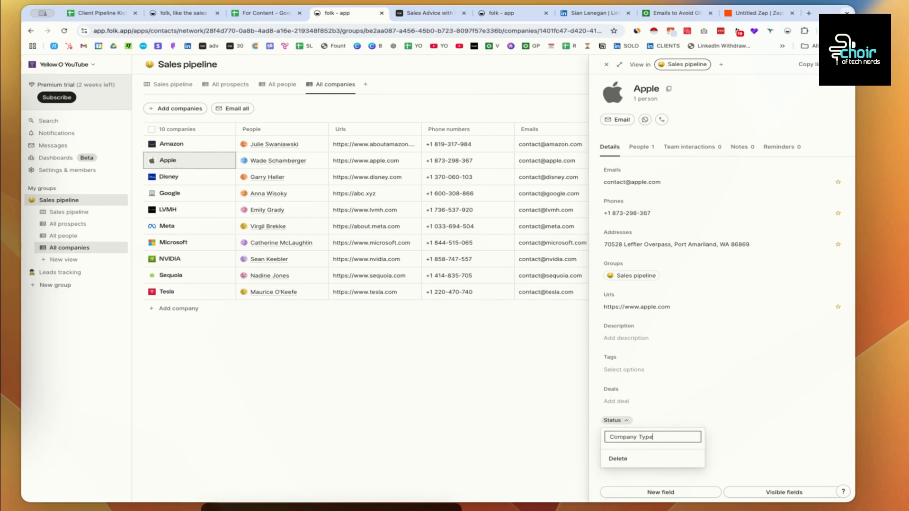
pyautogui.write('ny Type')
pyautogui.press('Return')
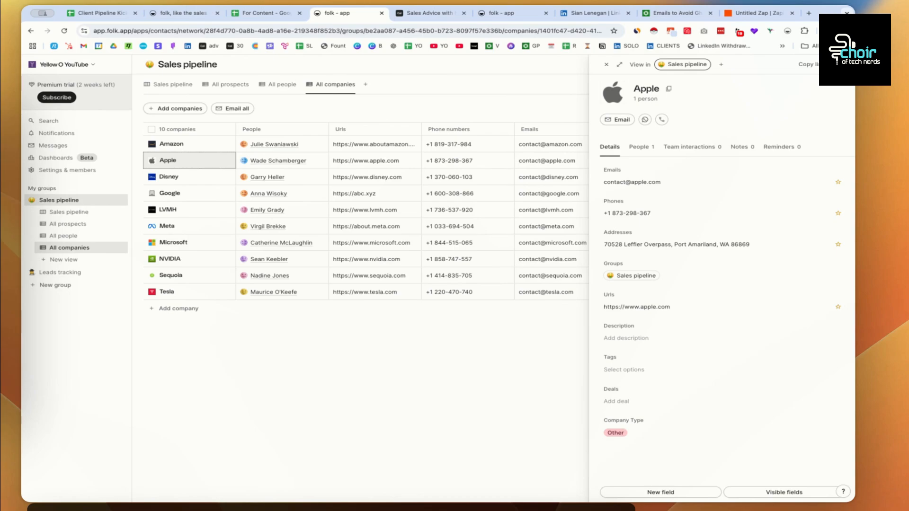
pyautogui.click(290, 14)
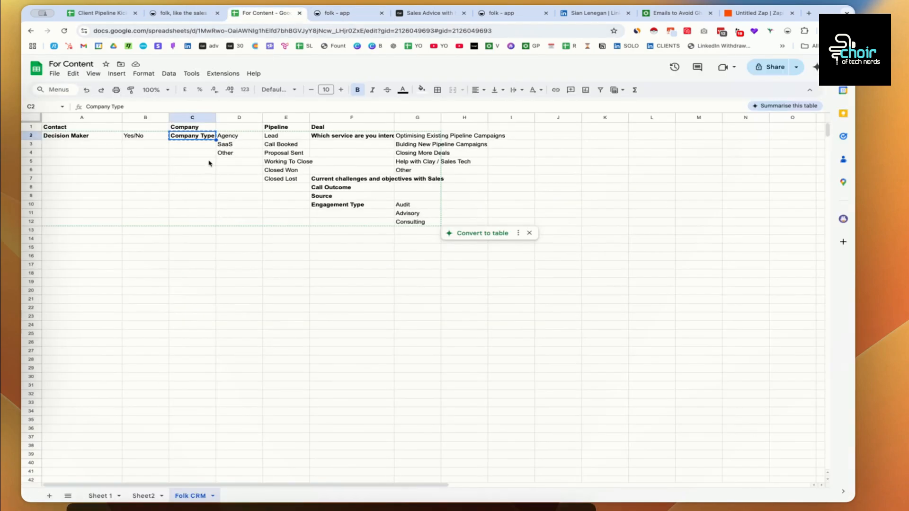
# - Open the Meta account executive's contact details from the All people list
pyautogui.click(80, 136)
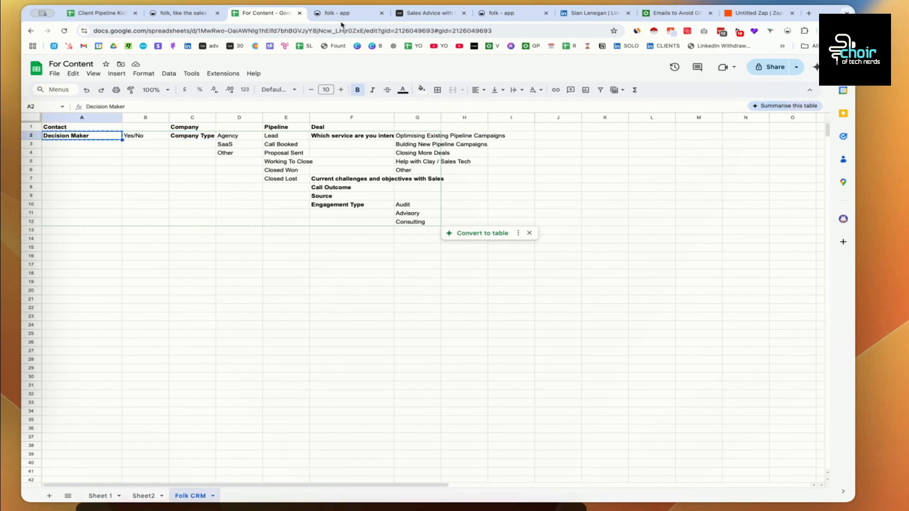
pyautogui.click(366, 13)
pyautogui.click(71, 223)
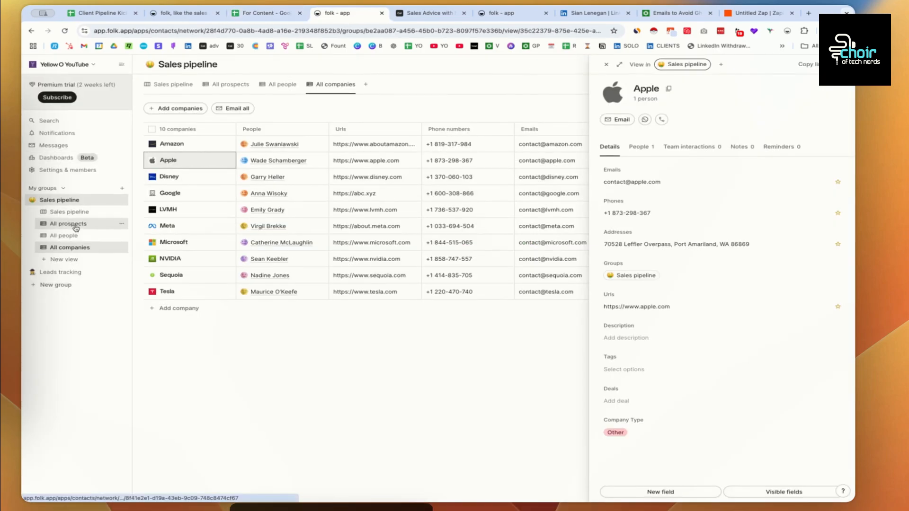
pyautogui.click(71, 236)
pyautogui.click(177, 176)
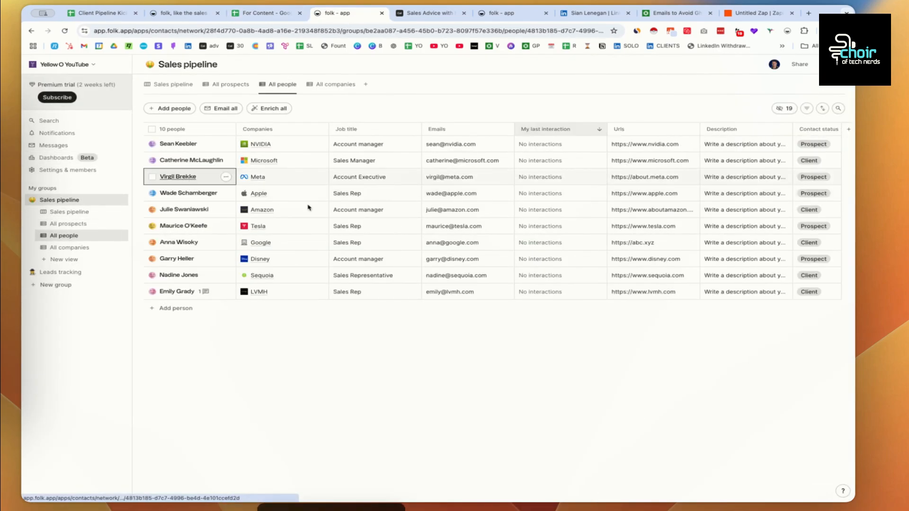
pyautogui.scroll(-10, 649, 293)
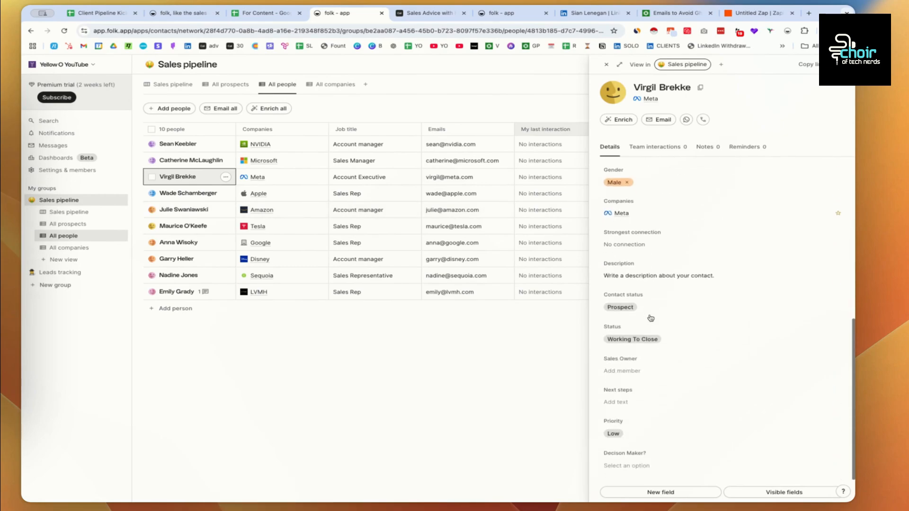
pyautogui.scroll(-2, 650, 318)
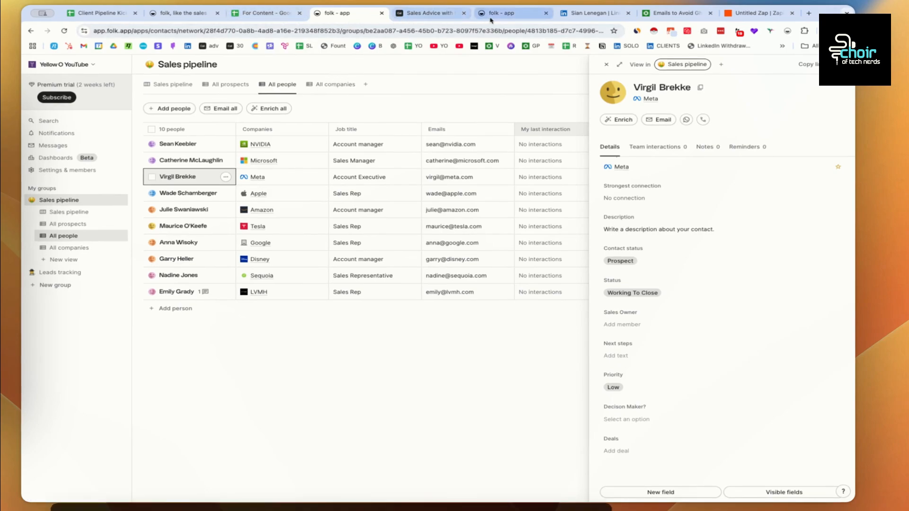
# - Close the Sales Advice tab and the duplicate folk tab
pyautogui.click(464, 18)
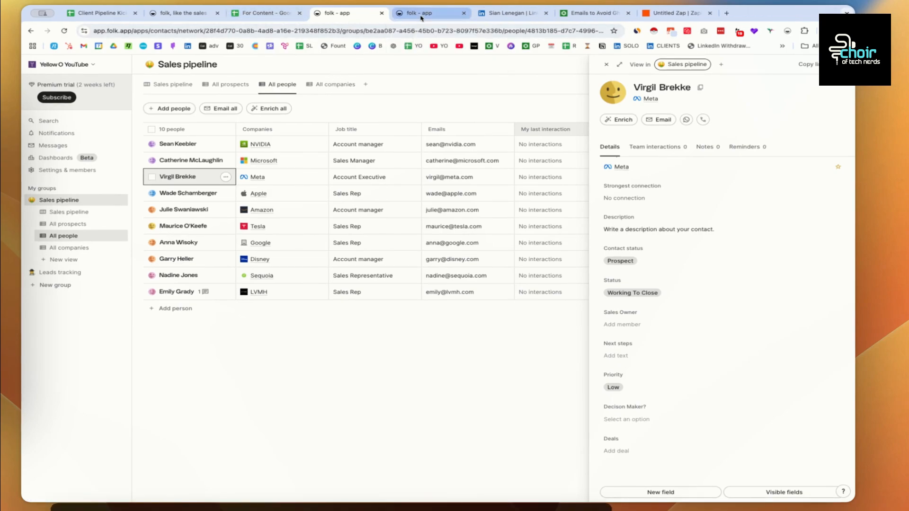
pyautogui.click(419, 13)
pyautogui.click(347, 15)
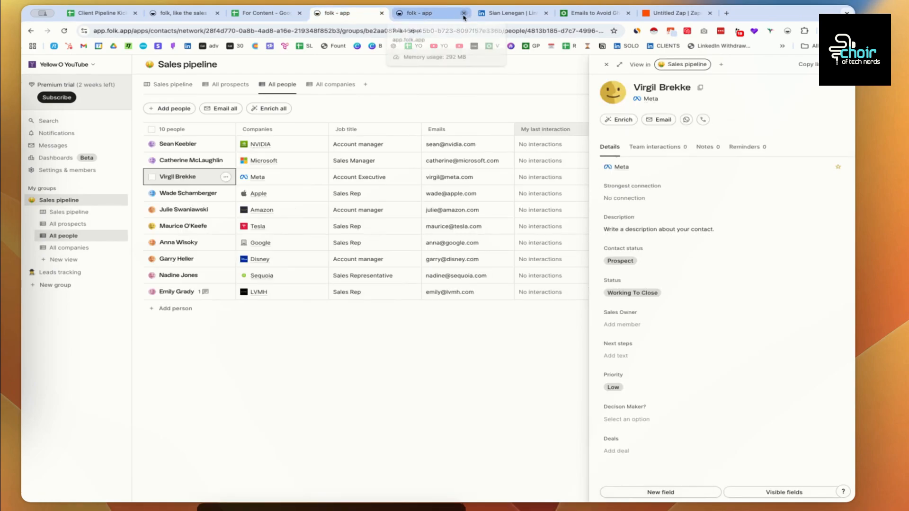
pyautogui.click(463, 13)
# - Save the LinkedIn Business Coach profile into folk's Sales pipeline group
pyautogui.click(427, 16)
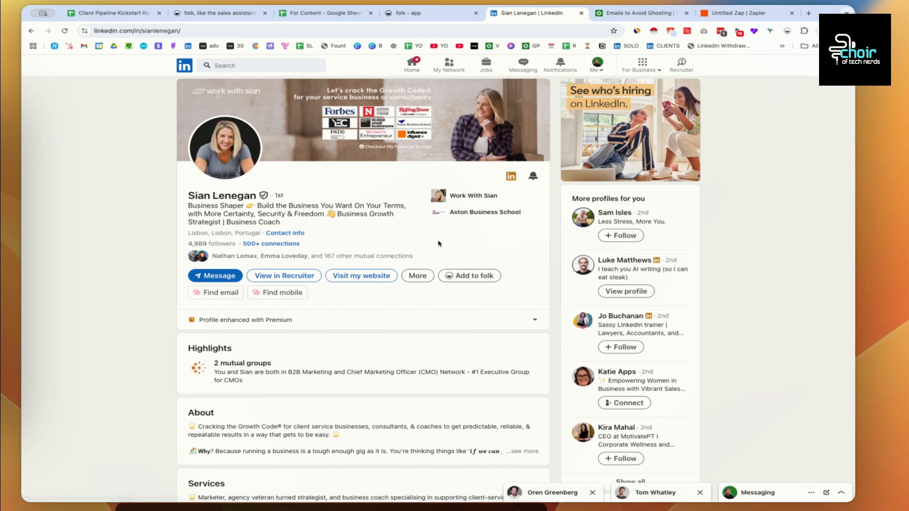
pyautogui.click(471, 280)
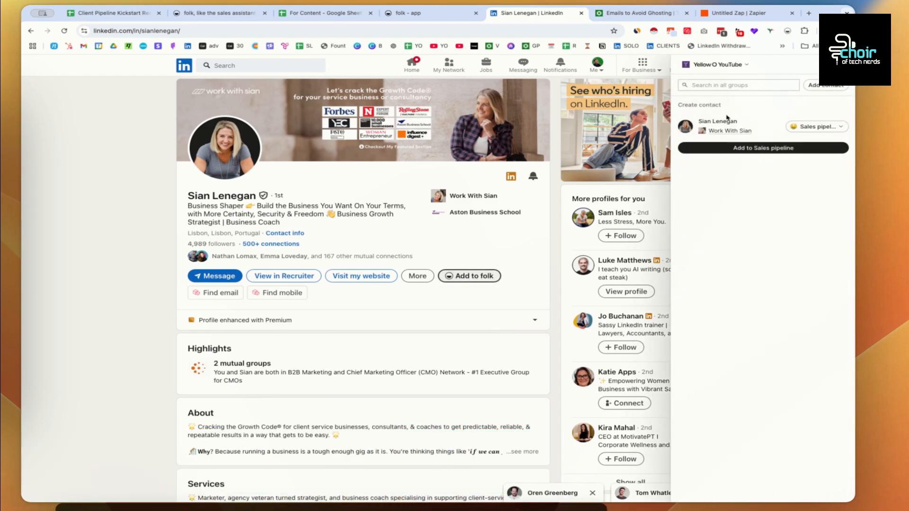
pyautogui.click(830, 128)
pyautogui.click(825, 131)
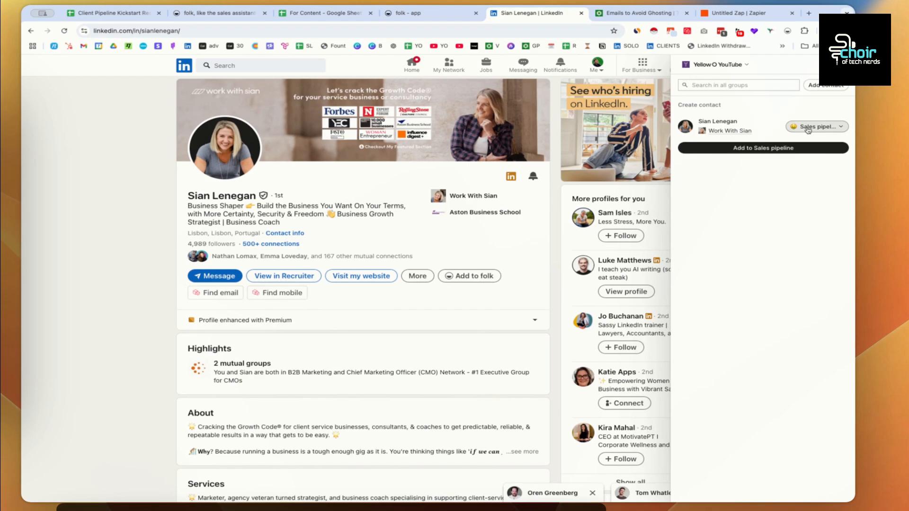
pyautogui.click(768, 151)
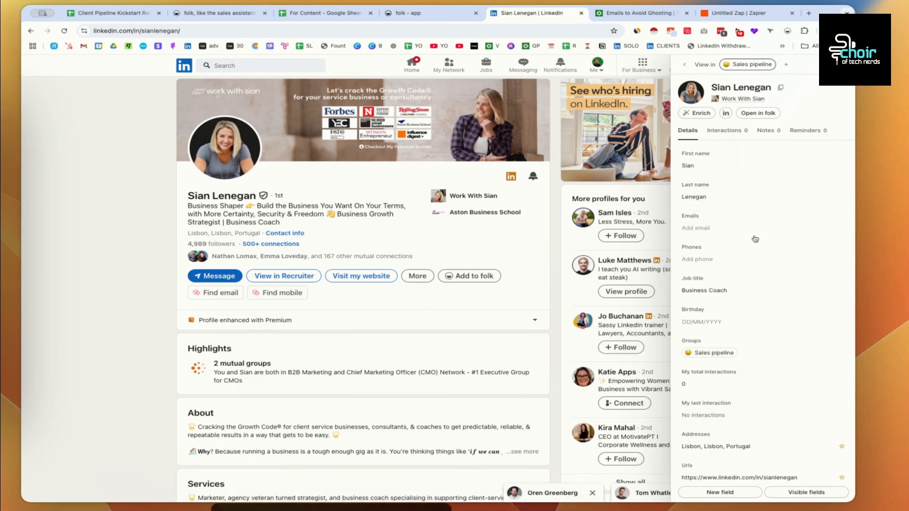
# - Create an 'Advisory - Monthly' deal for the contact and return to folk's board
pyautogui.click(728, 228)
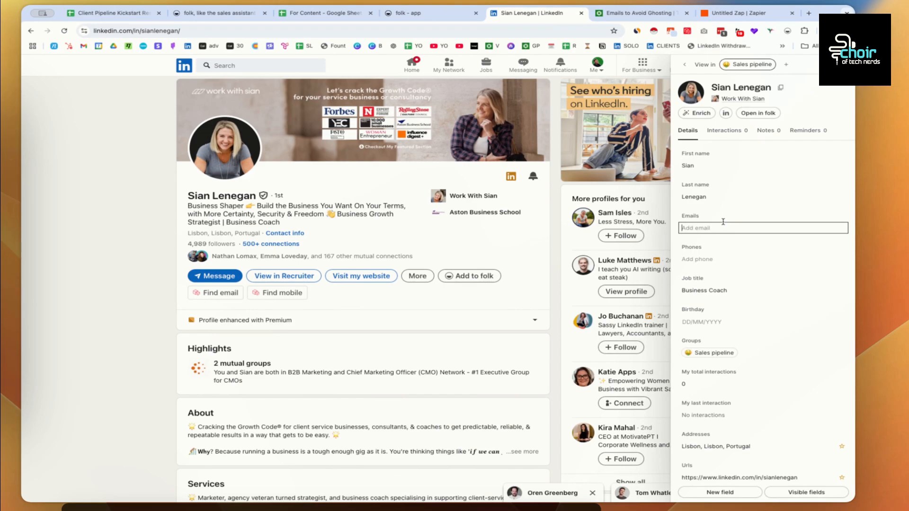
pyautogui.scroll(-2, 723, 221)
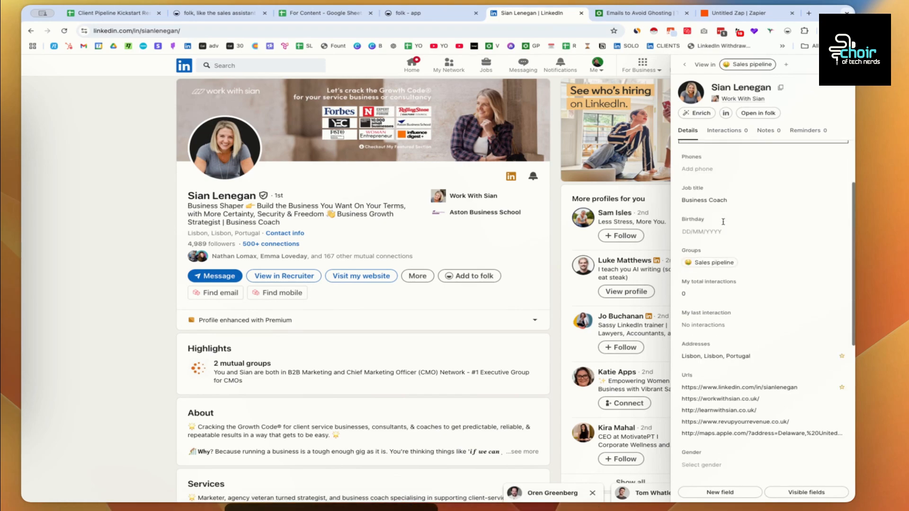
pyautogui.scroll(-1, 684, 205)
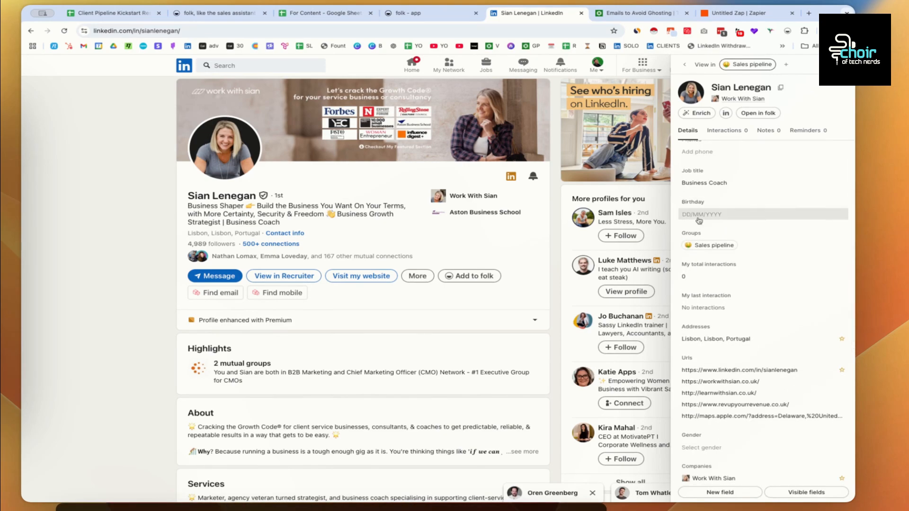
pyautogui.scroll(-5, 701, 219)
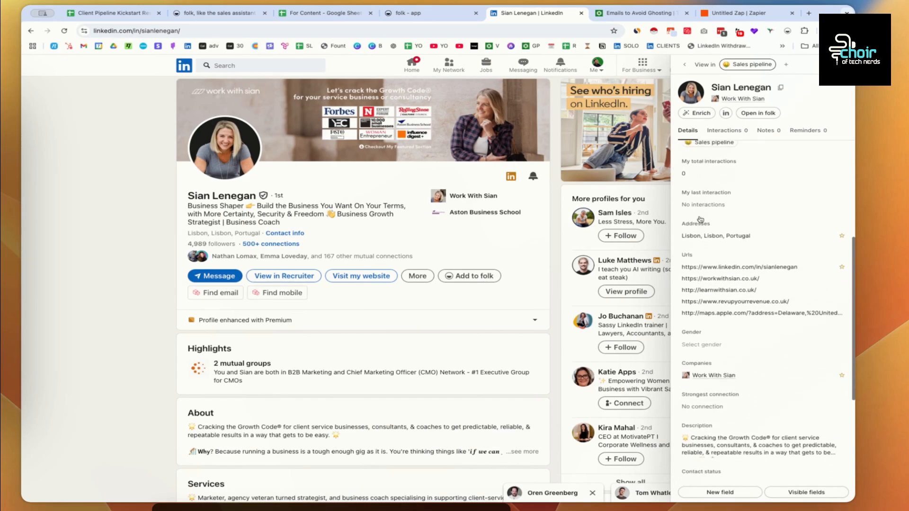
pyautogui.scroll(-2, 701, 220)
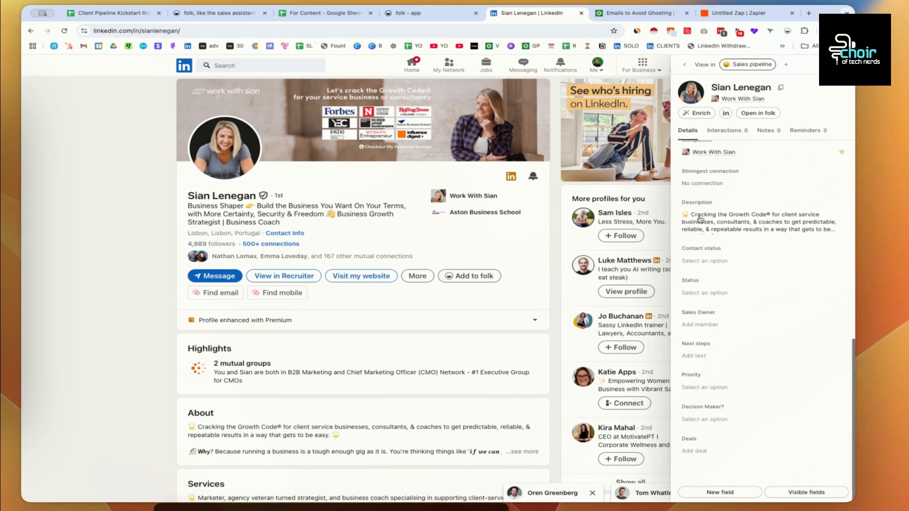
pyautogui.scroll(-1, 717, 304)
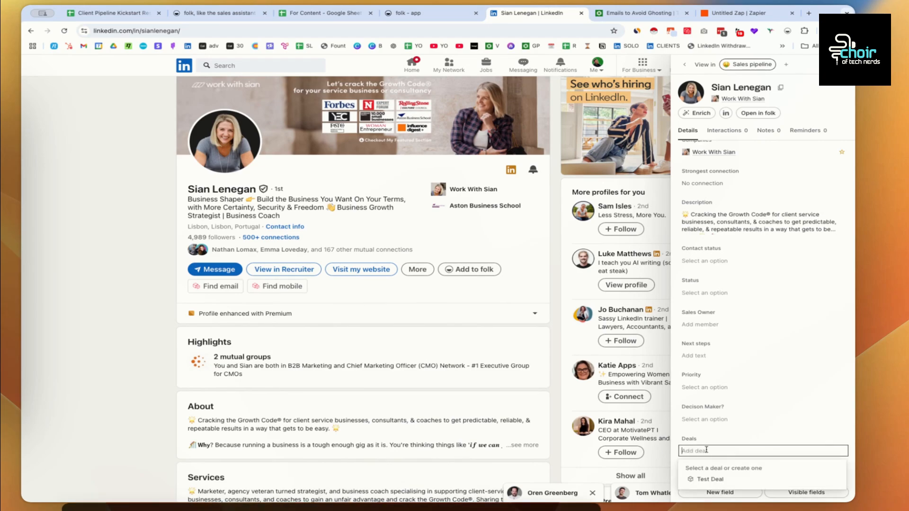
pyautogui.write('Adv')
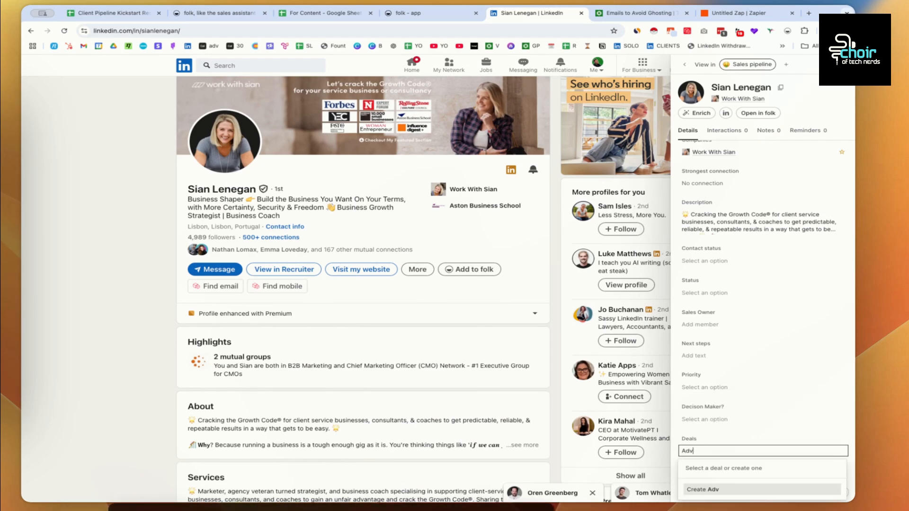
pyautogui.write('isory -')
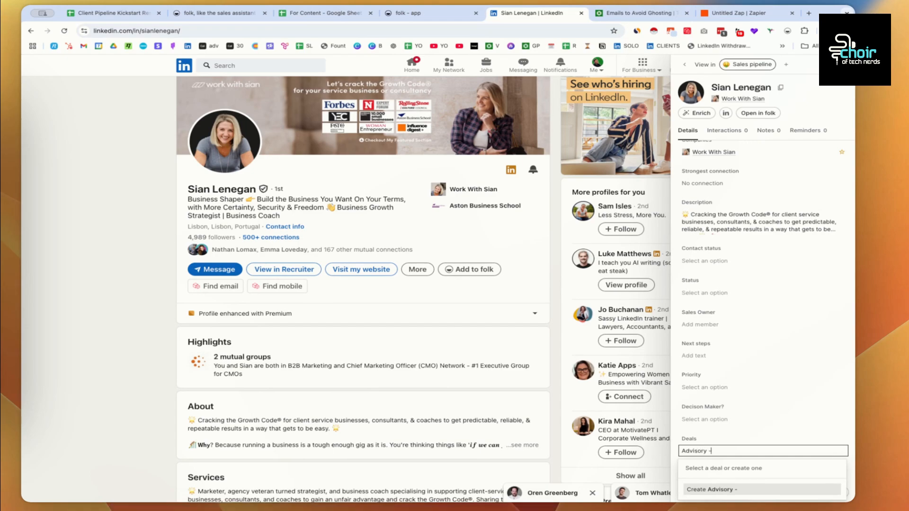
pyautogui.write(' MOn')
pyautogui.press('BackSpace')
pyautogui.press('BackSpace')
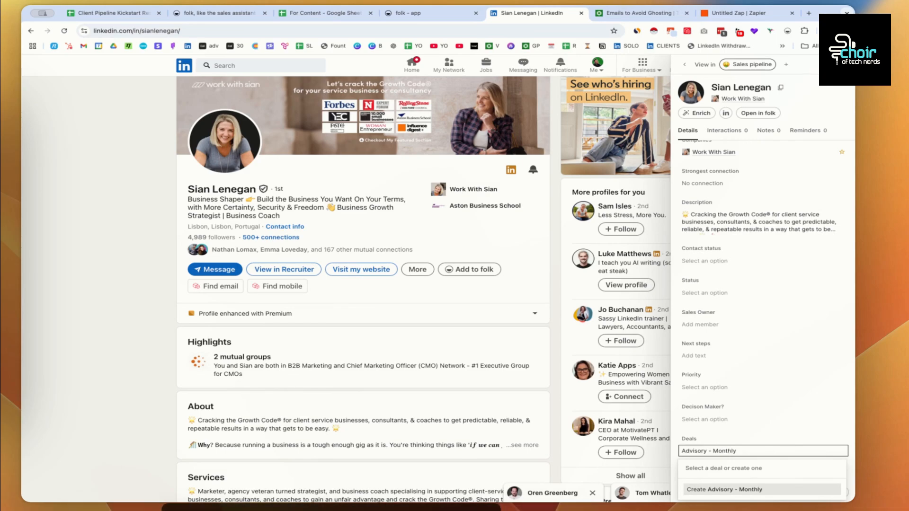
pyautogui.press('Return')
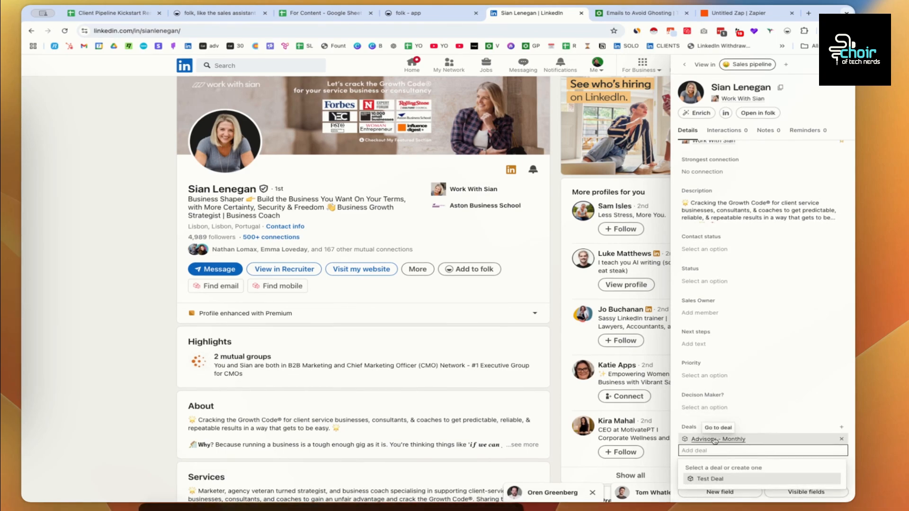
pyautogui.click(715, 439)
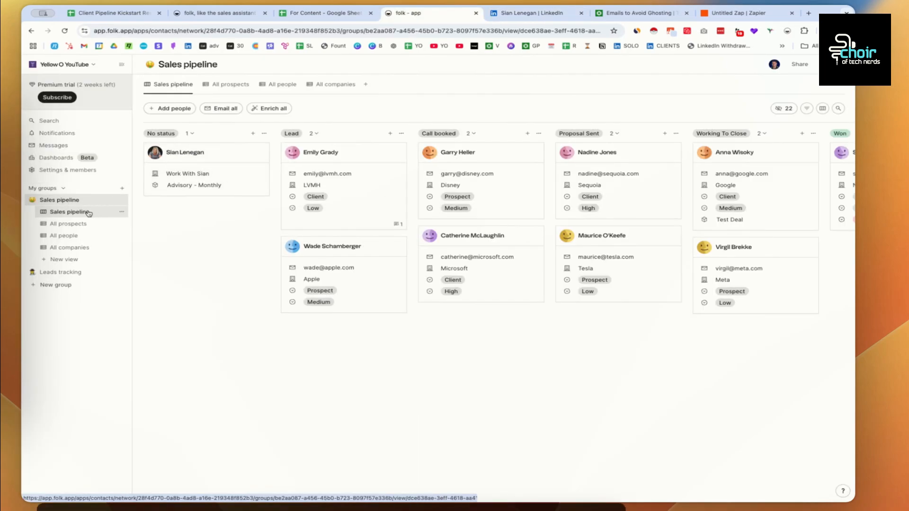
# - Create a Deals view named 'Deal Pipeline' with a pipeline display
pyautogui.click(122, 212)
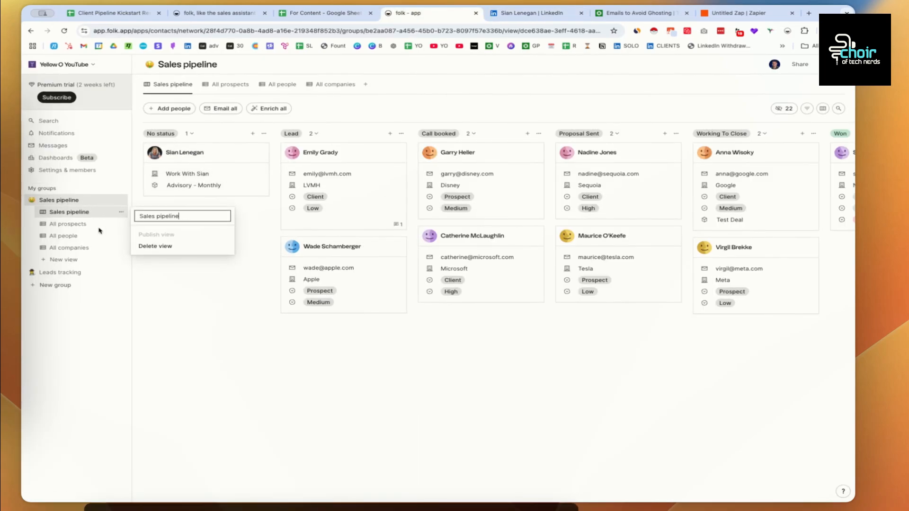
pyautogui.click(74, 259)
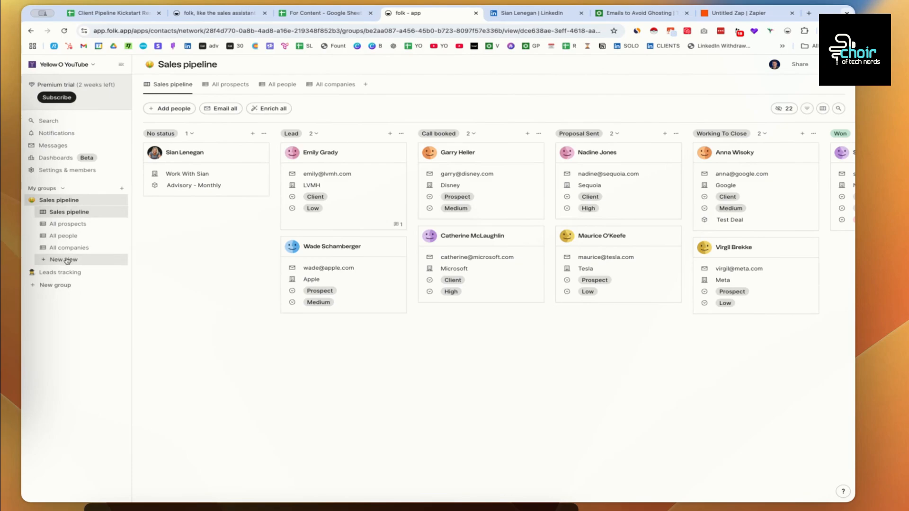
pyautogui.click(68, 260)
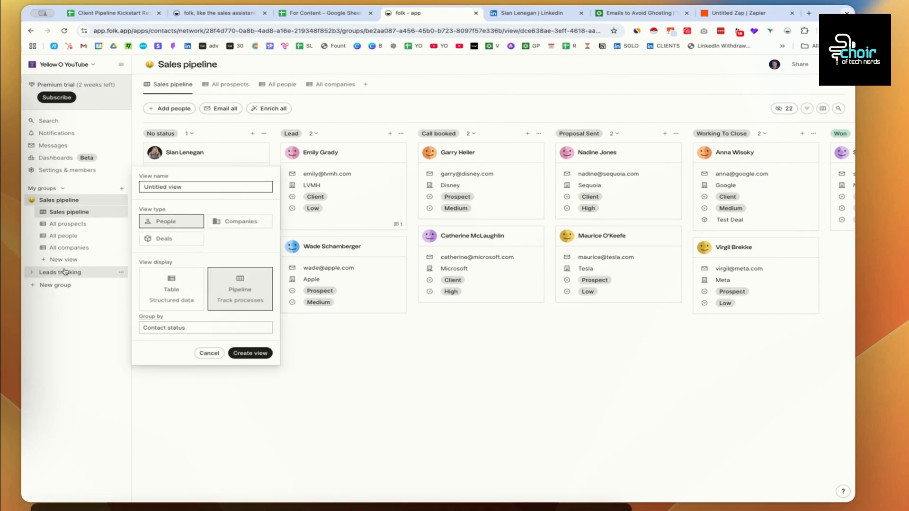
pyautogui.moveTo(184, 184); pyautogui.dragTo(148, 186)
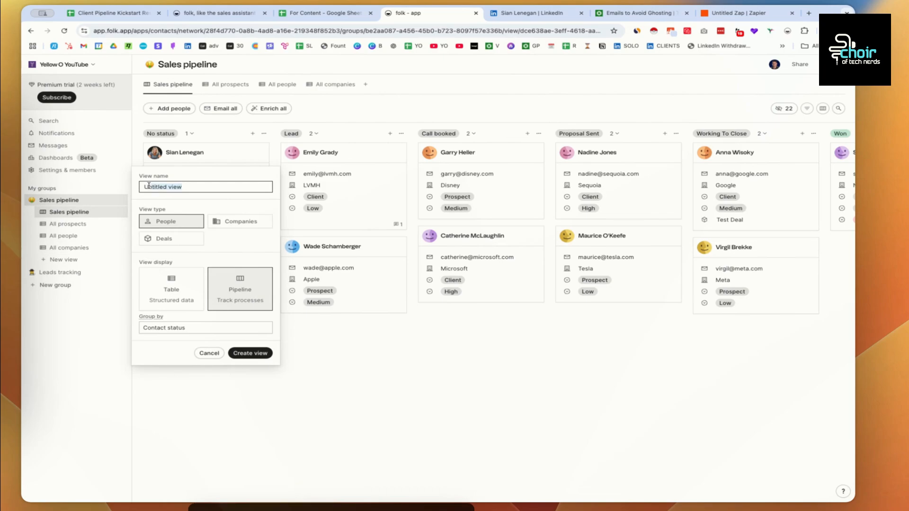
pyautogui.write('Dea')
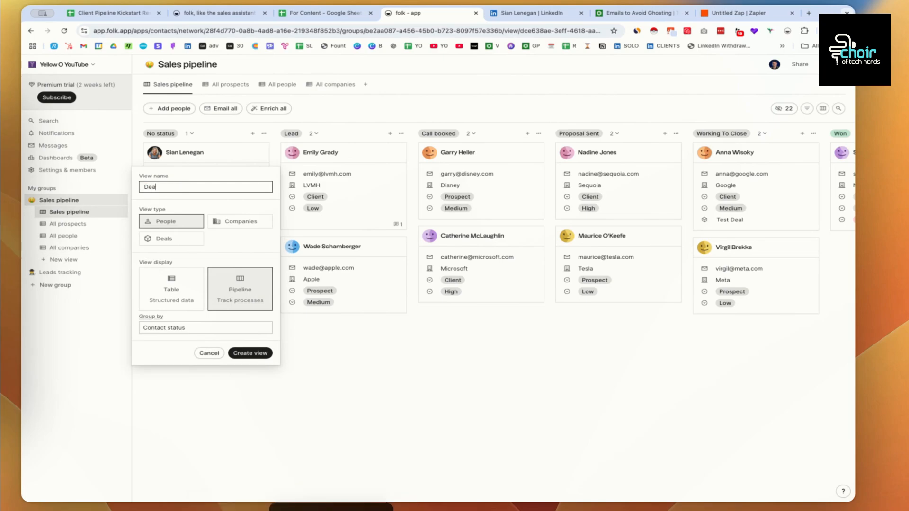
pyautogui.write('l Op')
pyautogui.press('BackSpace')
pyautogui.press('BackSpace')
pyautogui.press('BackSpace')
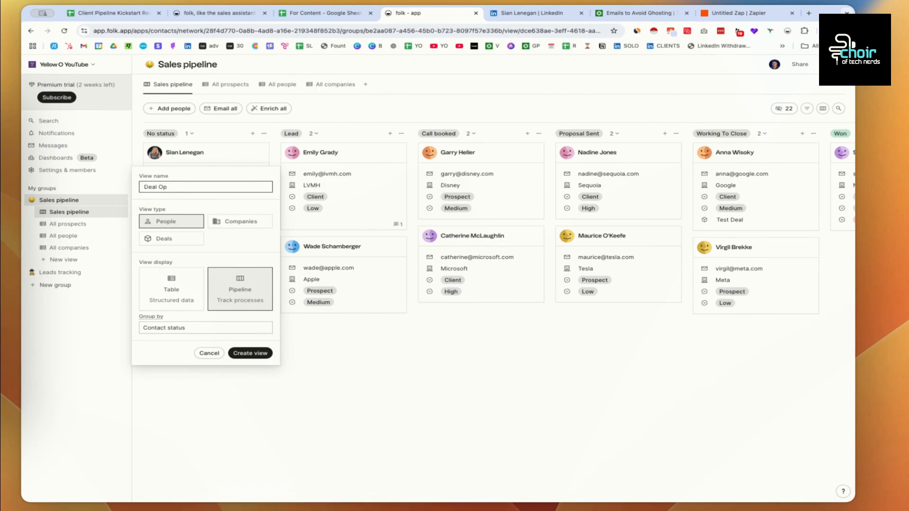
pyautogui.write('Pipeline')
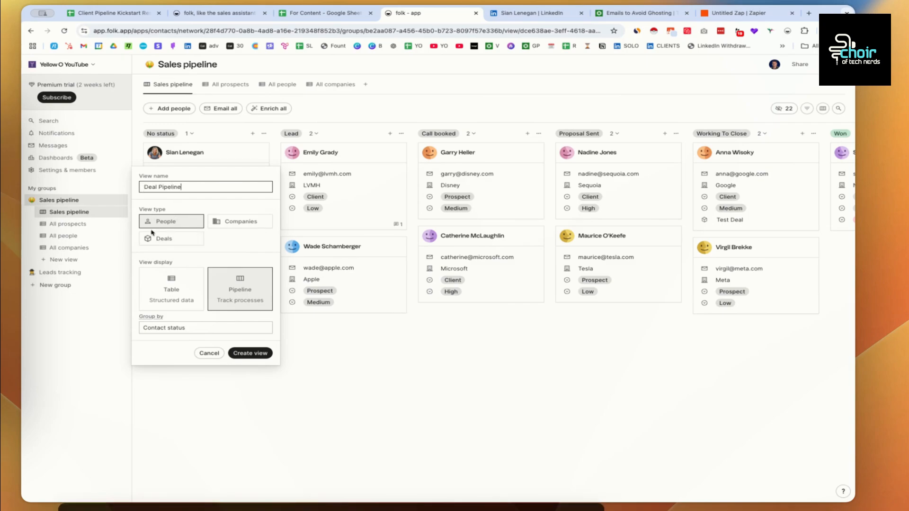
pyautogui.click(171, 242)
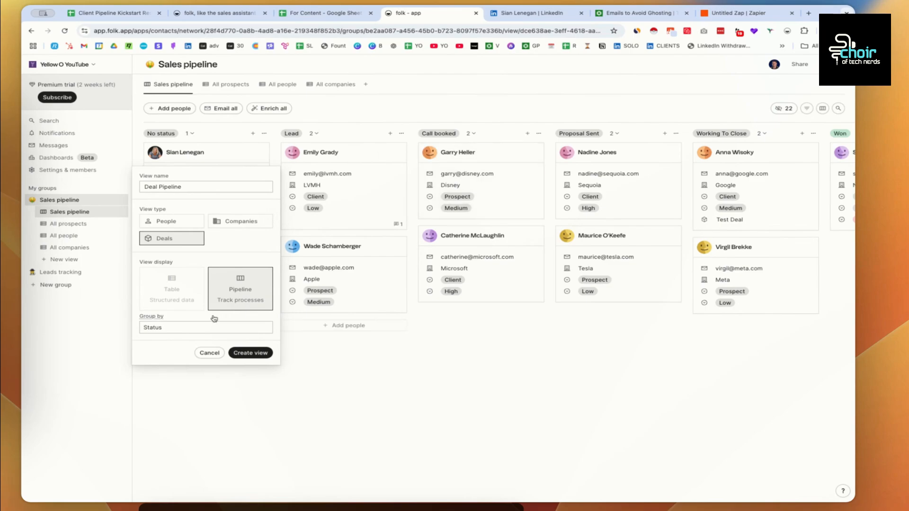
pyautogui.click(243, 353)
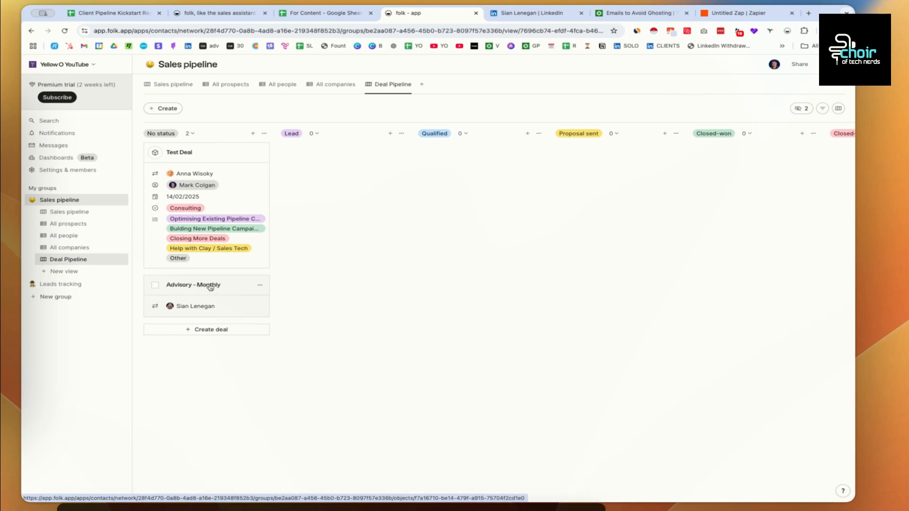
# - Set the Advisory - Monthly deal to Proposal sent with a $2,000 value
pyautogui.click(210, 286)
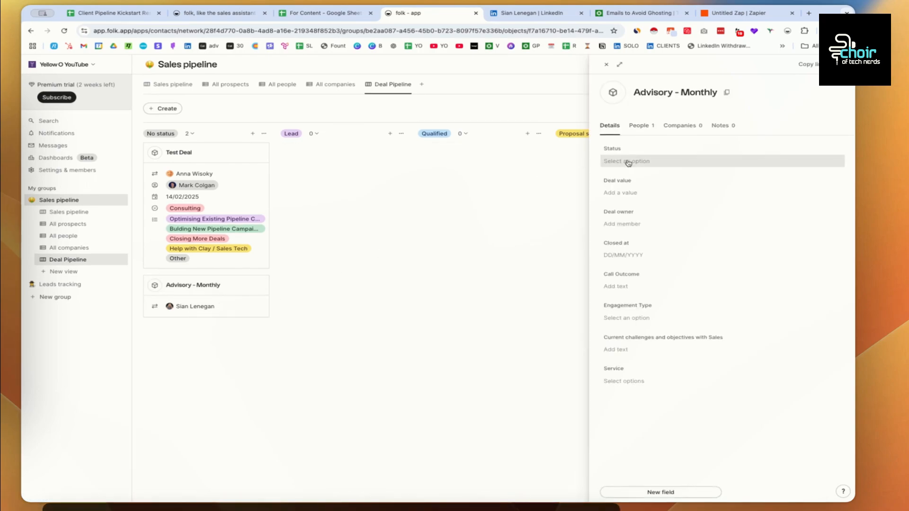
pyautogui.click(629, 163)
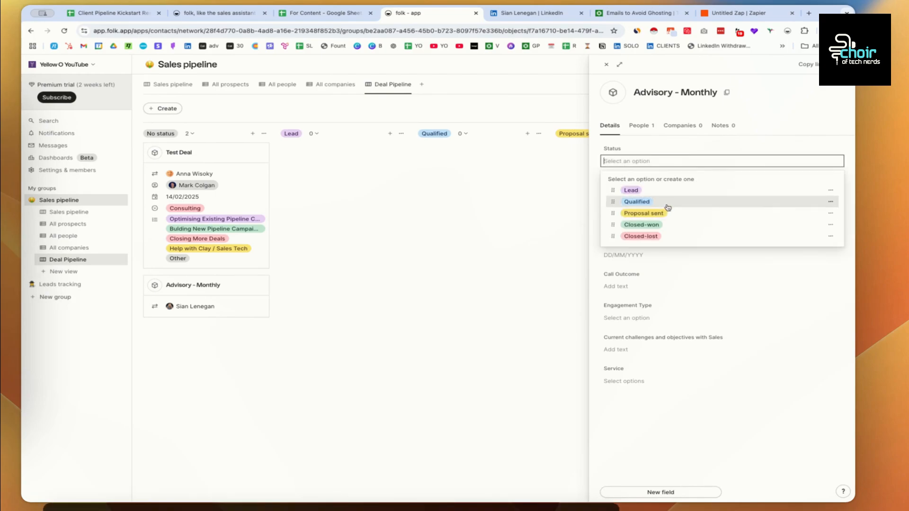
pyautogui.click(673, 214)
pyautogui.click(638, 193)
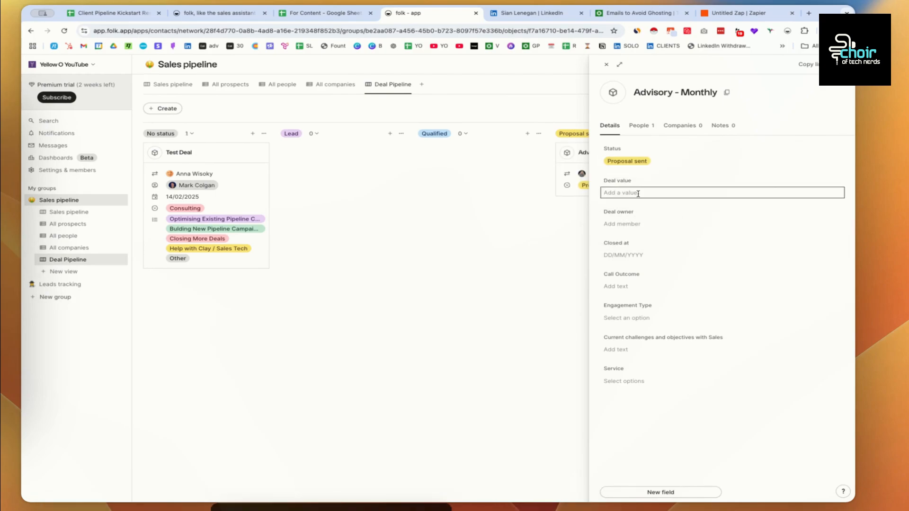
pyautogui.write('2000')
pyautogui.press('Return')
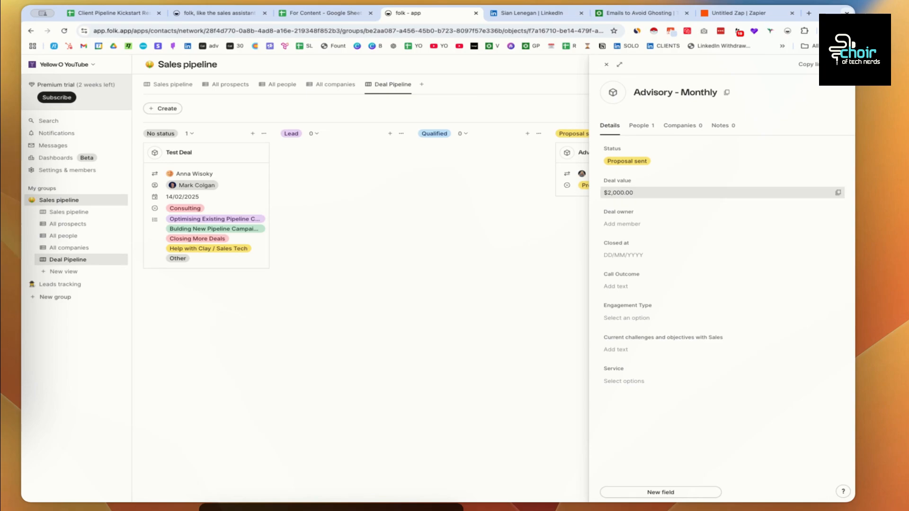
# - Assign the deal owner, set the close date to 20 February 2025, and close the panel
pyautogui.click(631, 223)
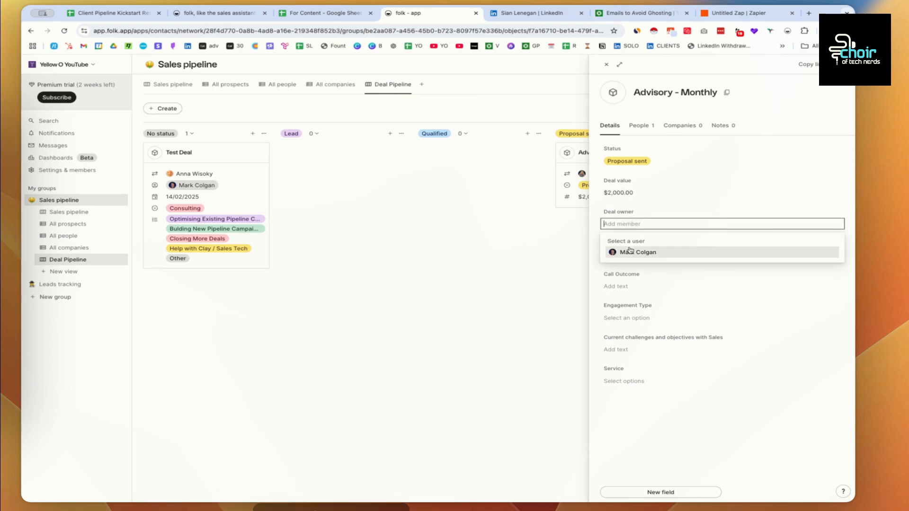
pyautogui.click(630, 251)
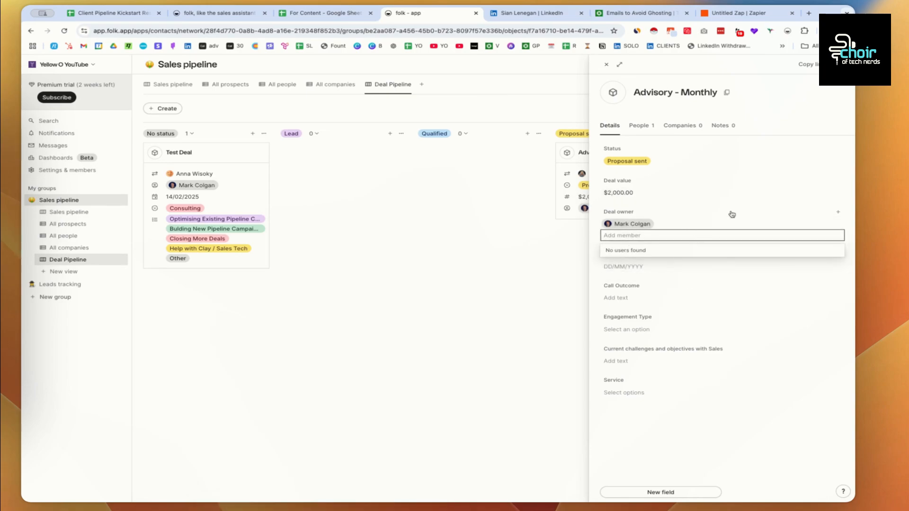
pyautogui.click(631, 267)
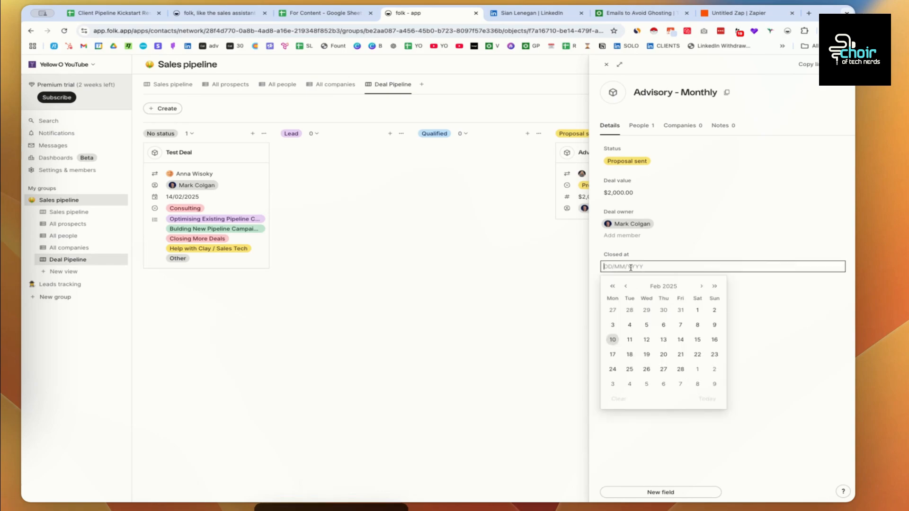
pyautogui.click(664, 355)
pyautogui.click(616, 296)
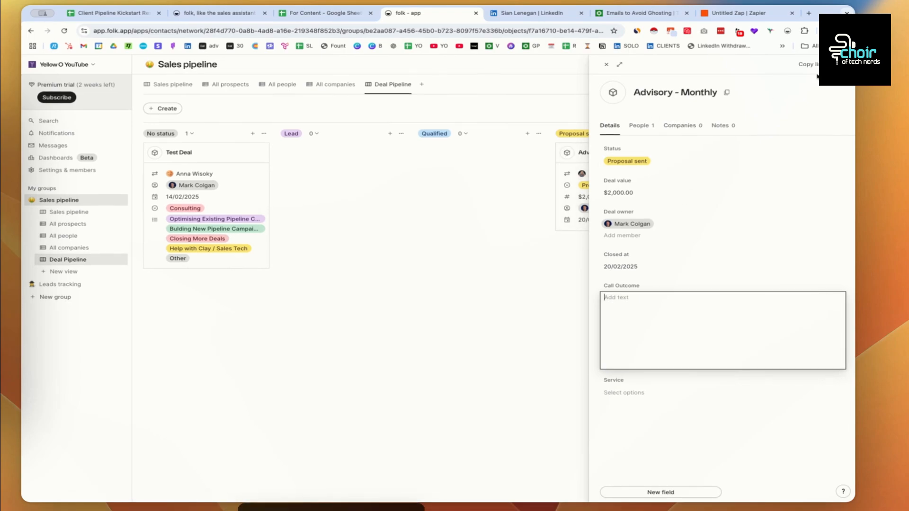
pyautogui.click(608, 65)
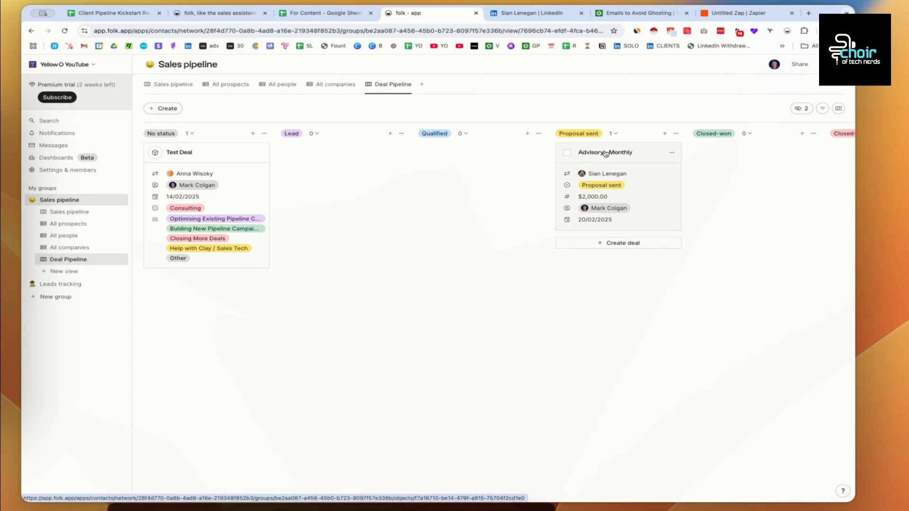
# - Open the deal's linked contact and start a new reminder for them
pyautogui.click(605, 153)
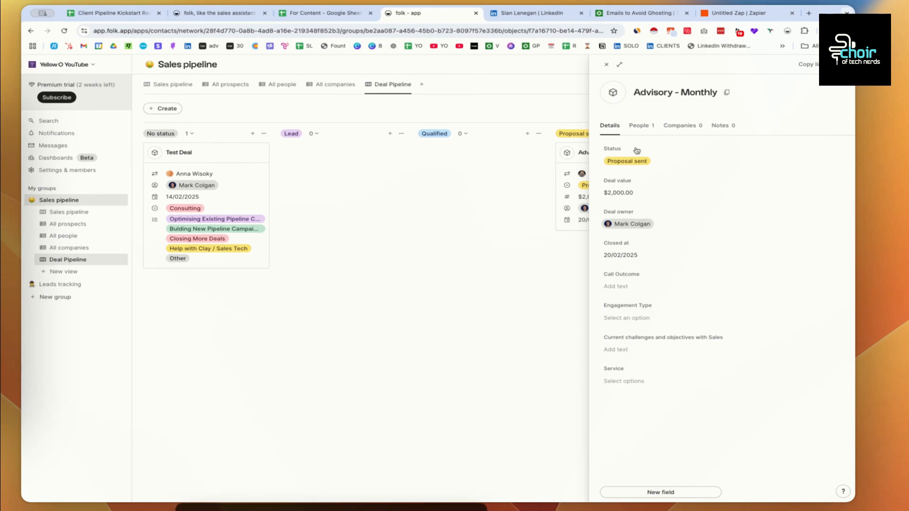
pyautogui.click(640, 127)
pyautogui.click(655, 186)
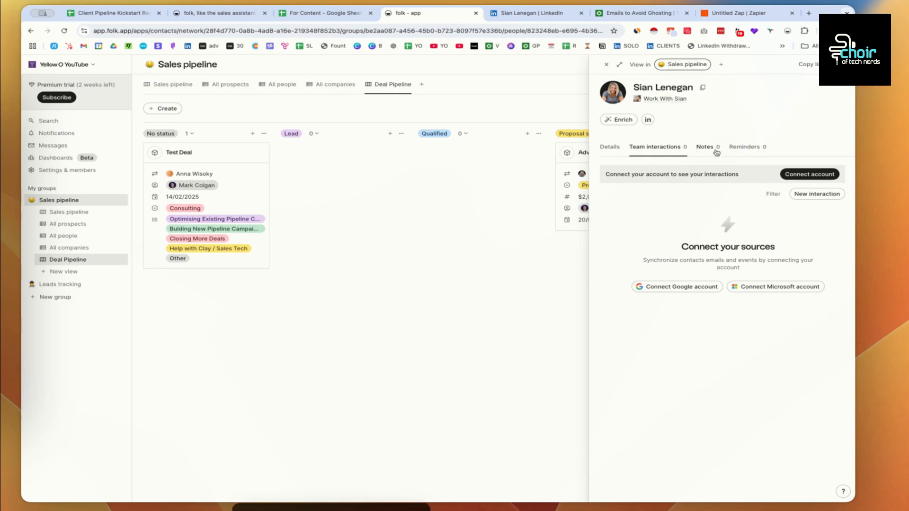
pyautogui.click(746, 146)
pyautogui.click(816, 172)
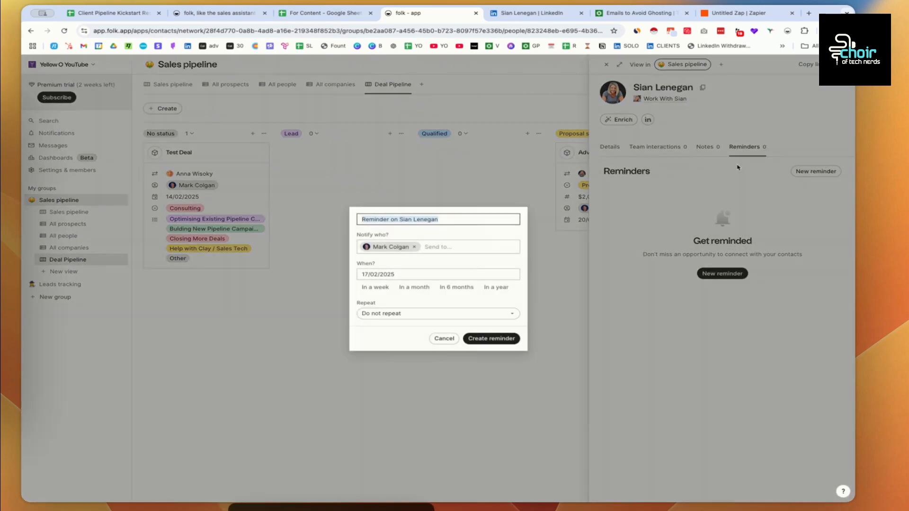
# - Title the reminder to send the contact the testimonials, due 13 February 2025, and save it
pyautogui.click(402, 220)
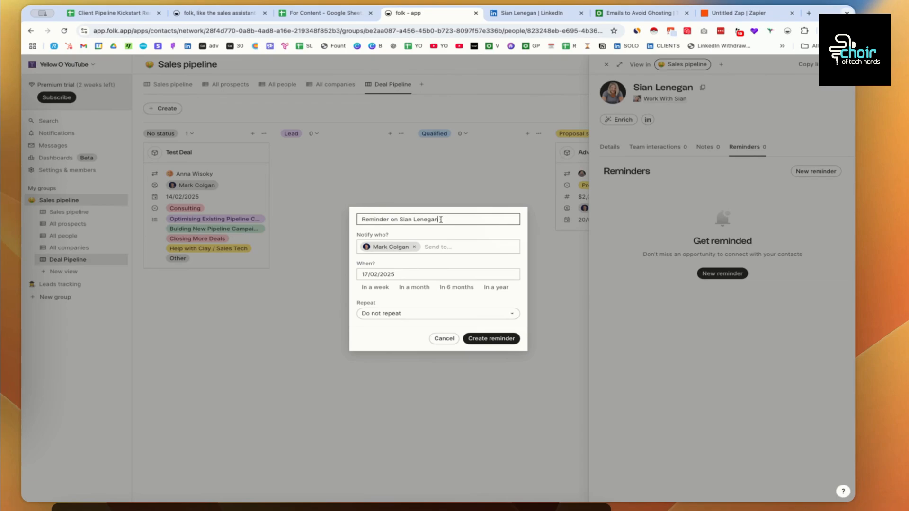
pyautogui.click(362, 220)
pyautogui.write('Send S')
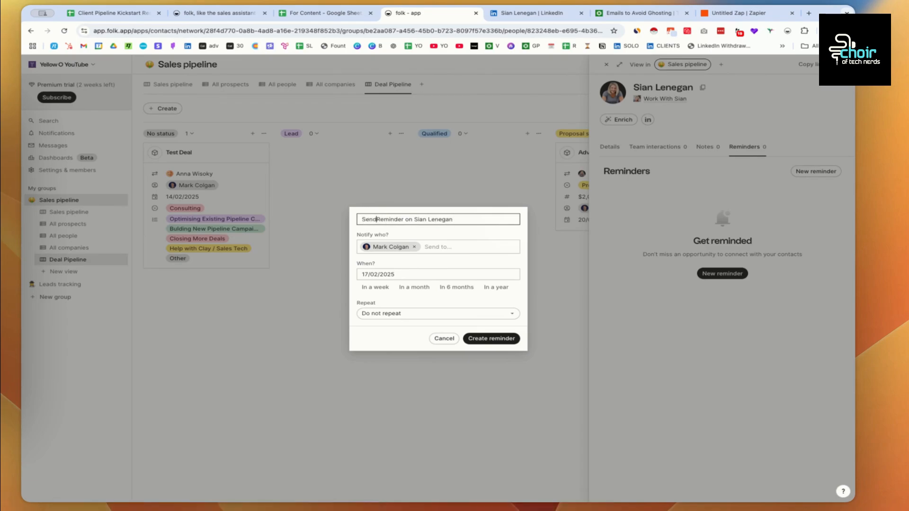
pyautogui.write('ian the testimat')
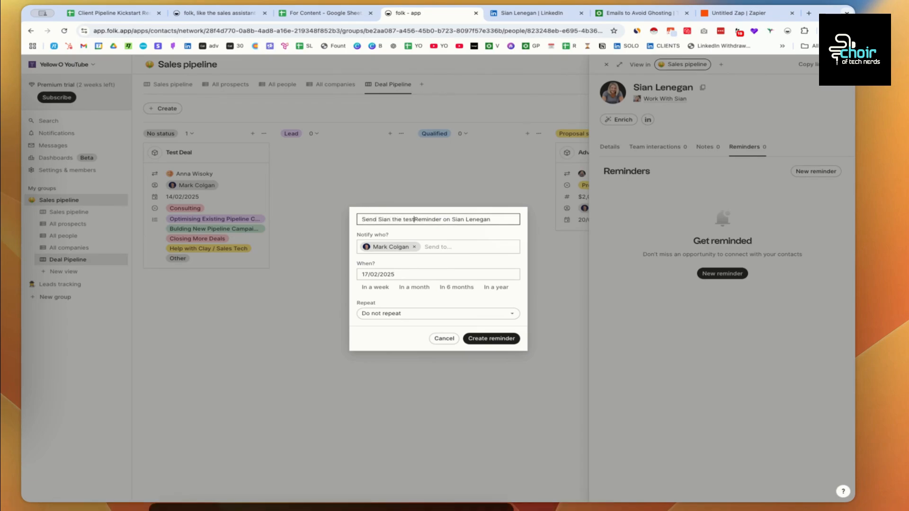
pyautogui.press('BackSpace')
pyautogui.press('BackSpace')
pyautogui.write('onials')
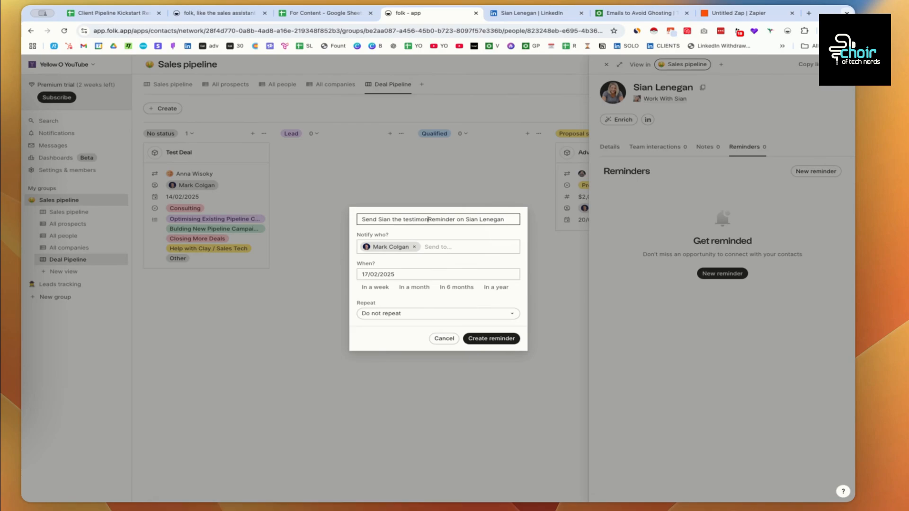
pyautogui.press('shift+super+Right')
pyautogui.press('BackSpace')
pyautogui.click(375, 275)
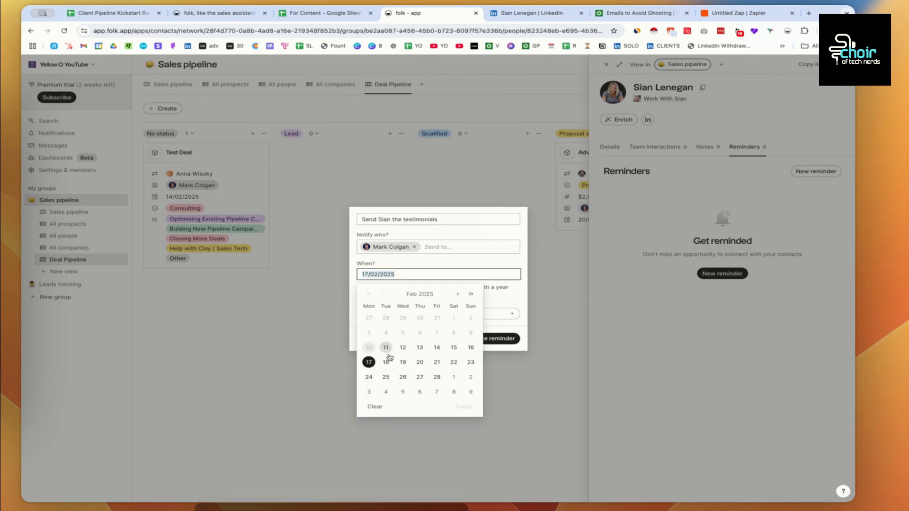
pyautogui.click(419, 348)
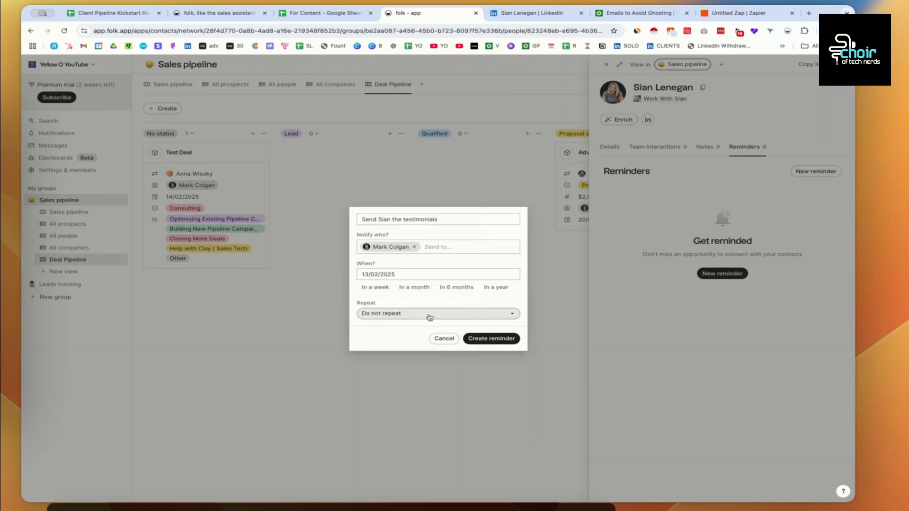
pyautogui.click(491, 338)
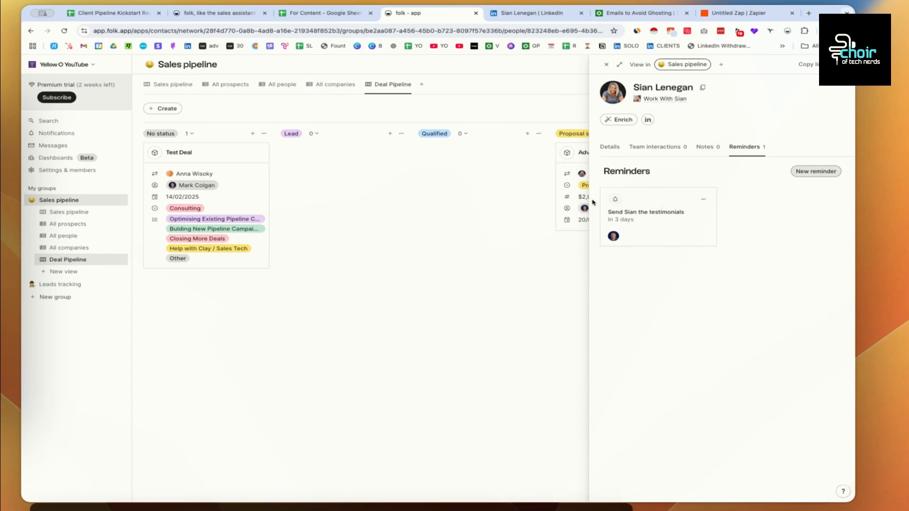
# - Open the testimonials reminder's contact from the upcoming notifications
pyautogui.click(69, 136)
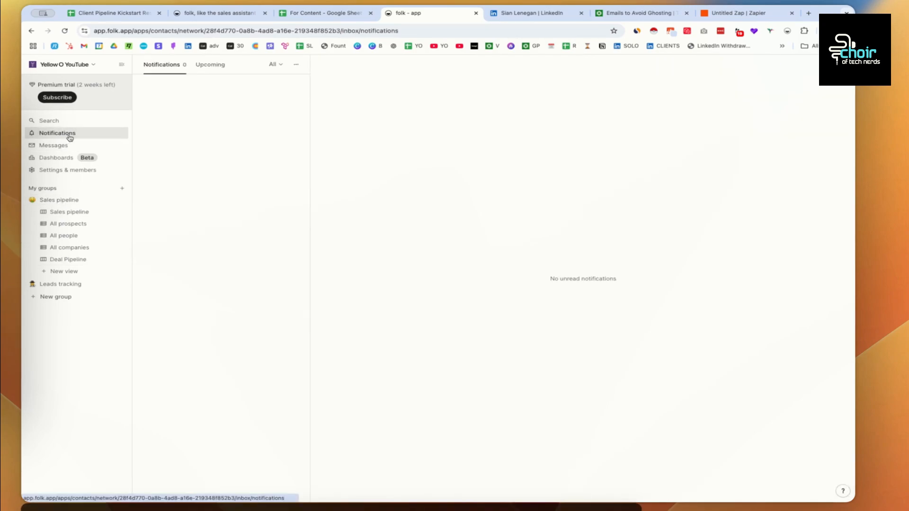
pyautogui.click(210, 65)
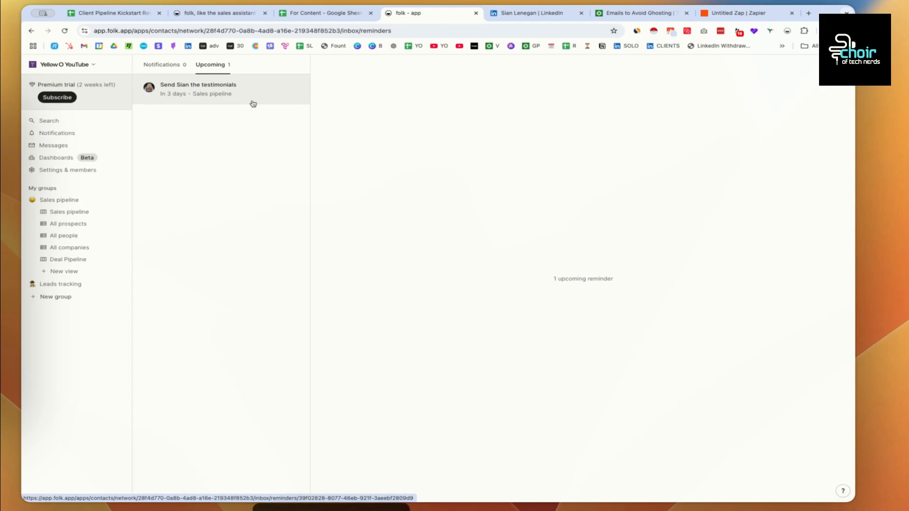
pyautogui.click(253, 104)
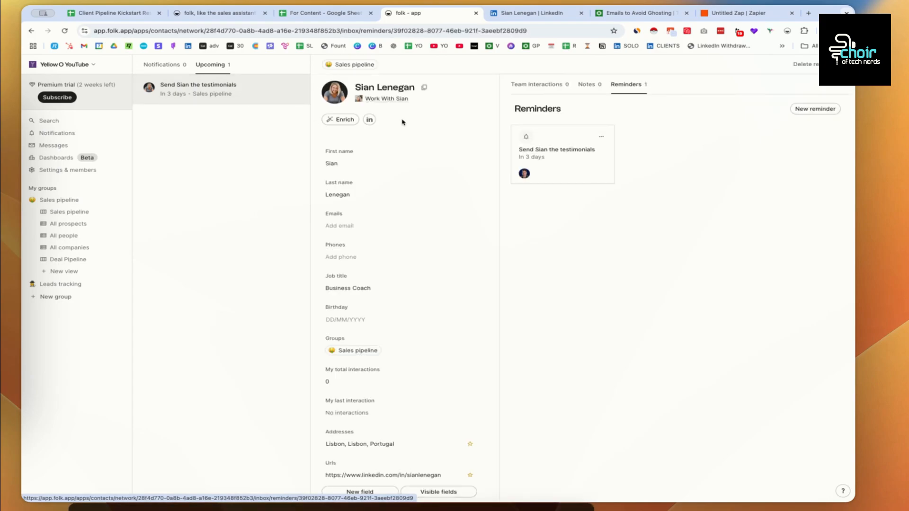
pyautogui.click(601, 138)
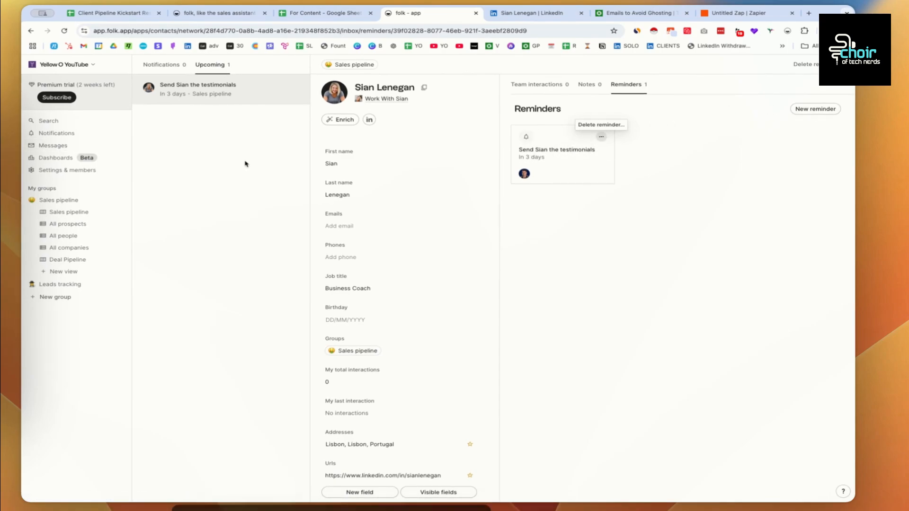
pyautogui.click(358, 121)
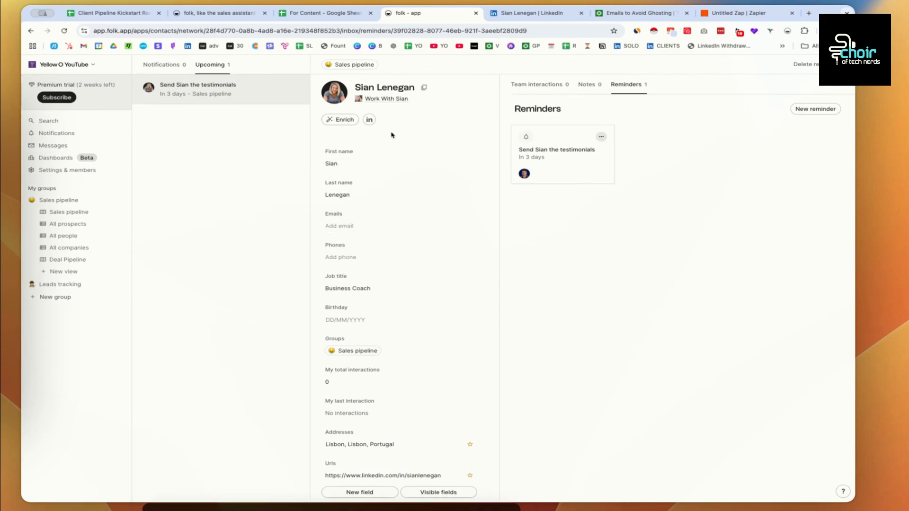
# - Save the contact's email address on their record and go to Messages
pyautogui.click(344, 226)
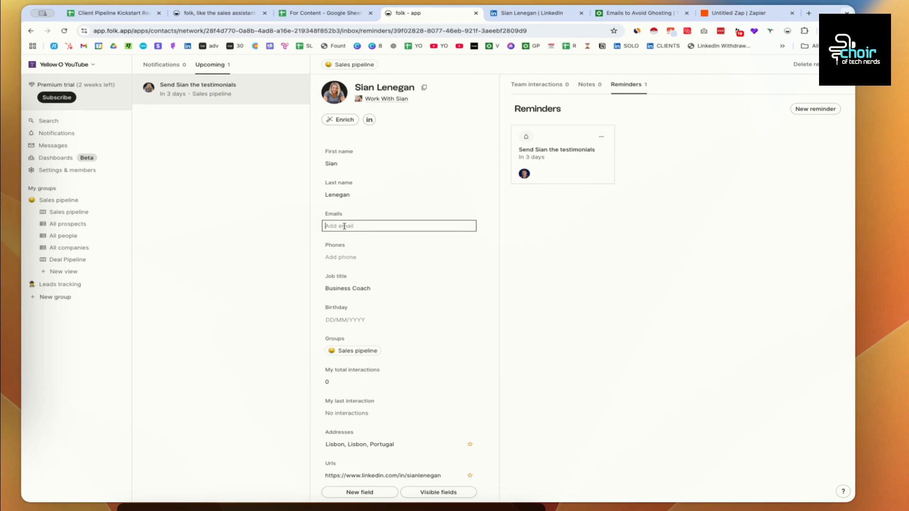
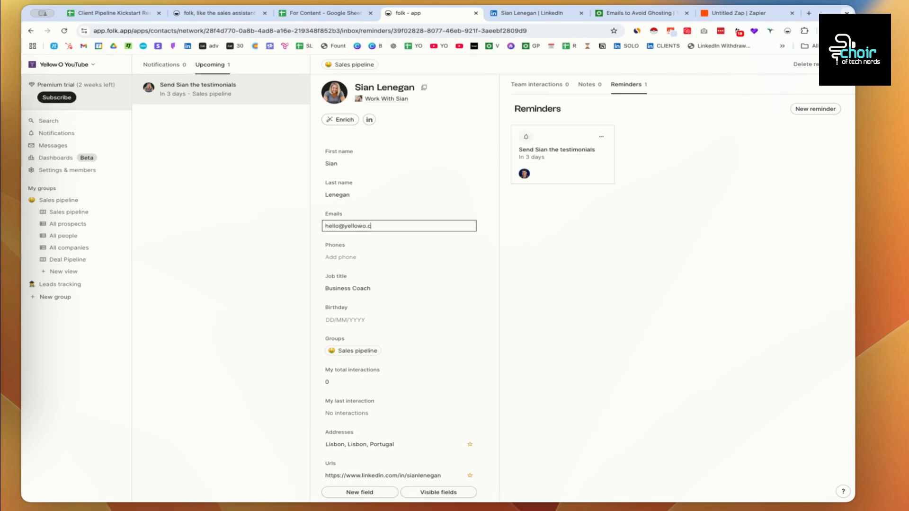
pyautogui.press('Return')
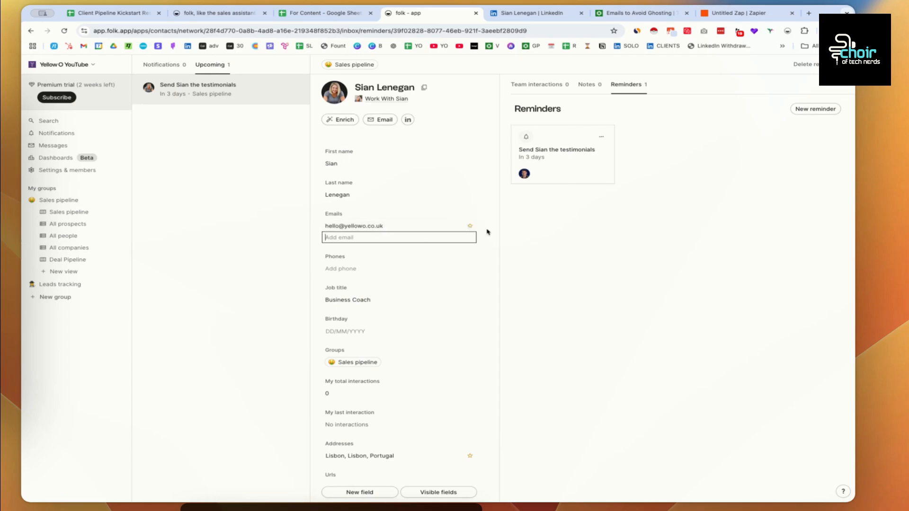
pyautogui.click(457, 227)
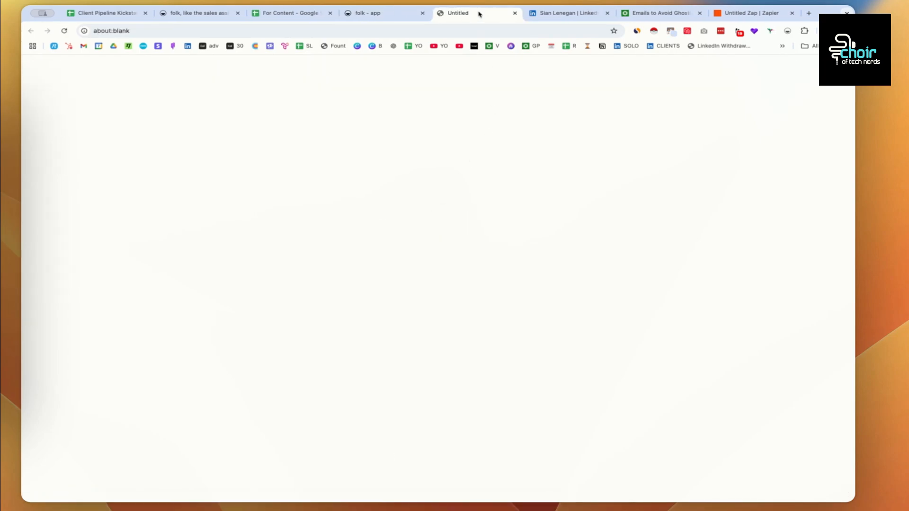
pyautogui.click(515, 13)
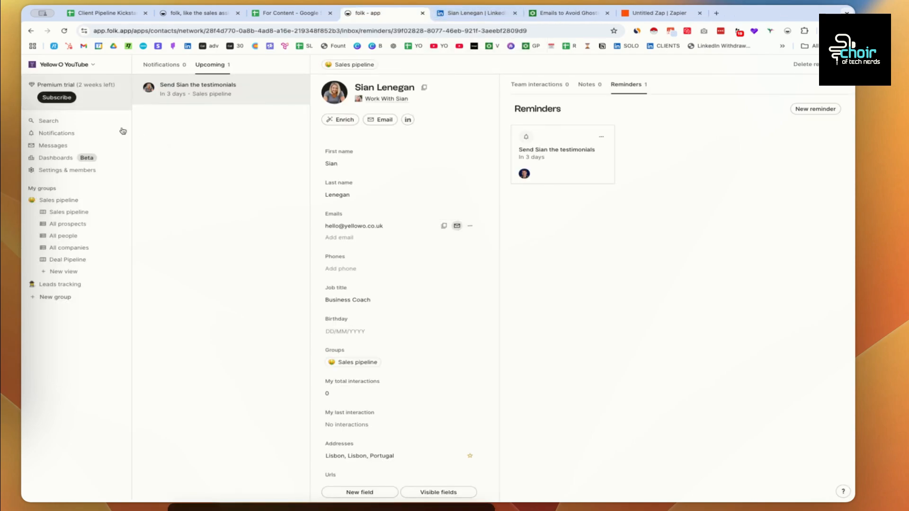
pyautogui.click(46, 146)
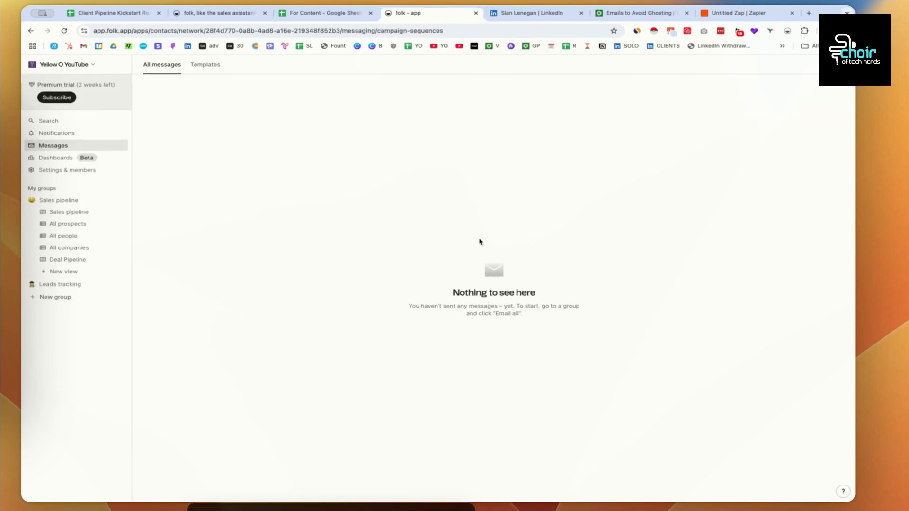
# - Create the 'Ghosting - still interest' template, copying the guide's sample follow-up email meanwhile
pyautogui.click(206, 64)
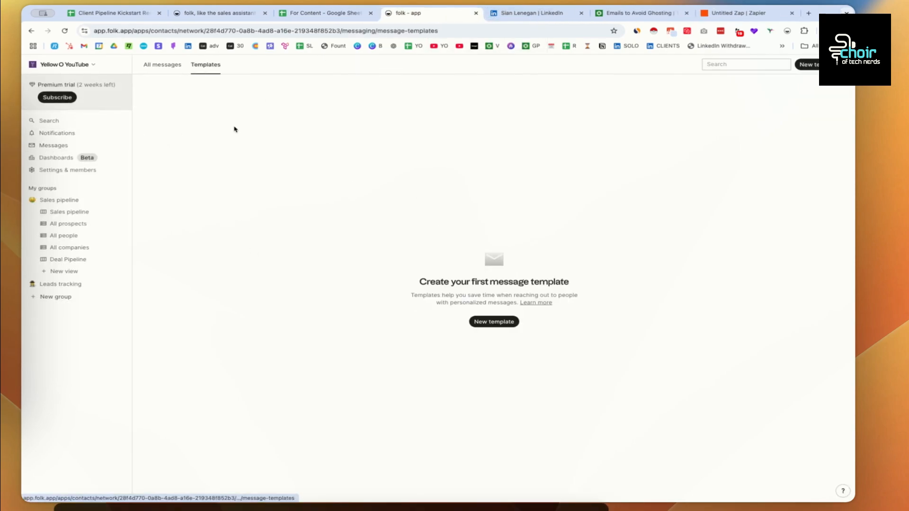
pyautogui.click(501, 323)
pyautogui.moveTo(426, 261); pyautogui.dragTo(354, 258)
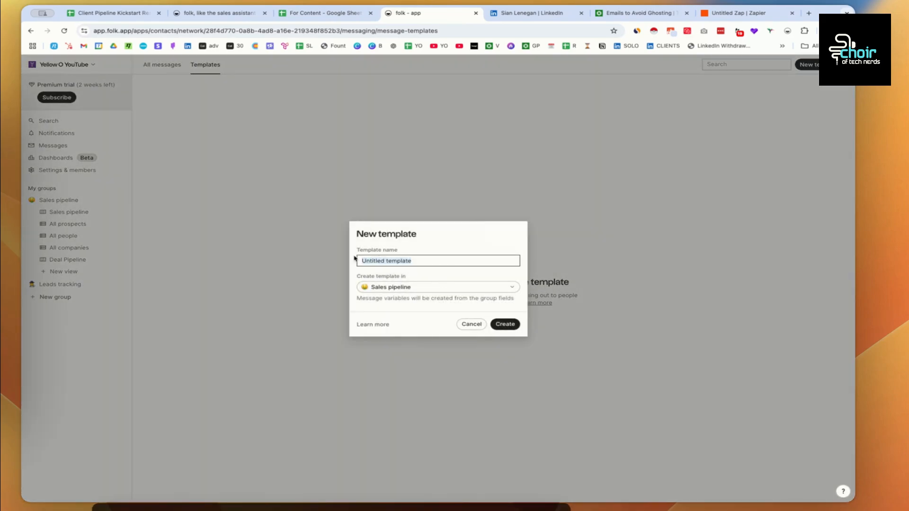
pyautogui.write('Ghosting')
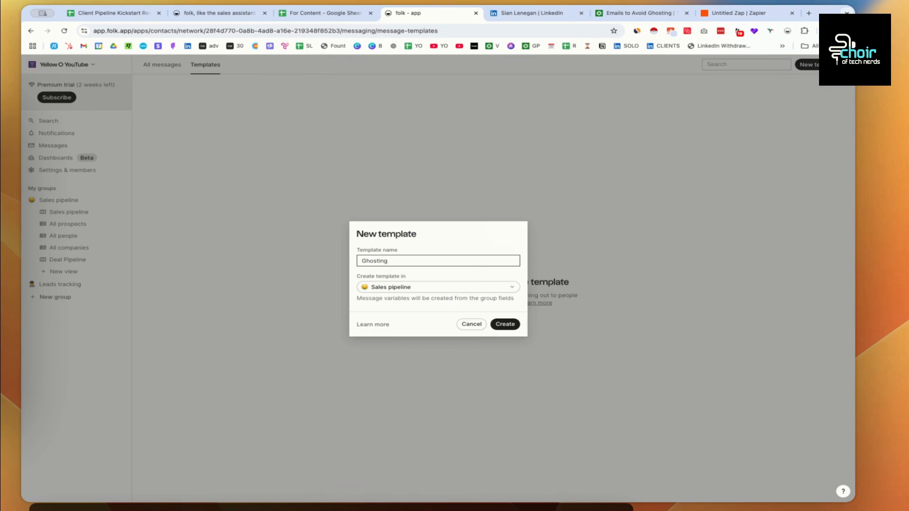
pyautogui.click(637, 12)
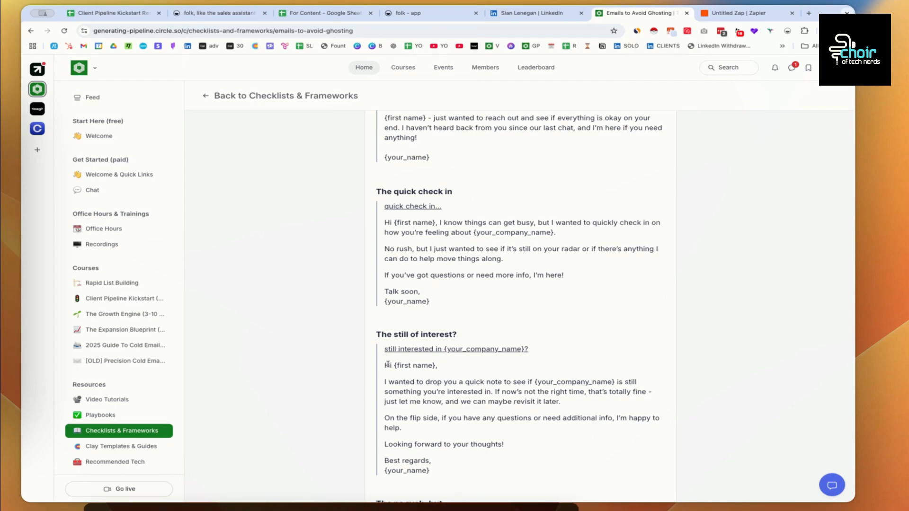
pyautogui.moveTo(386, 365); pyautogui.dragTo(512, 471)
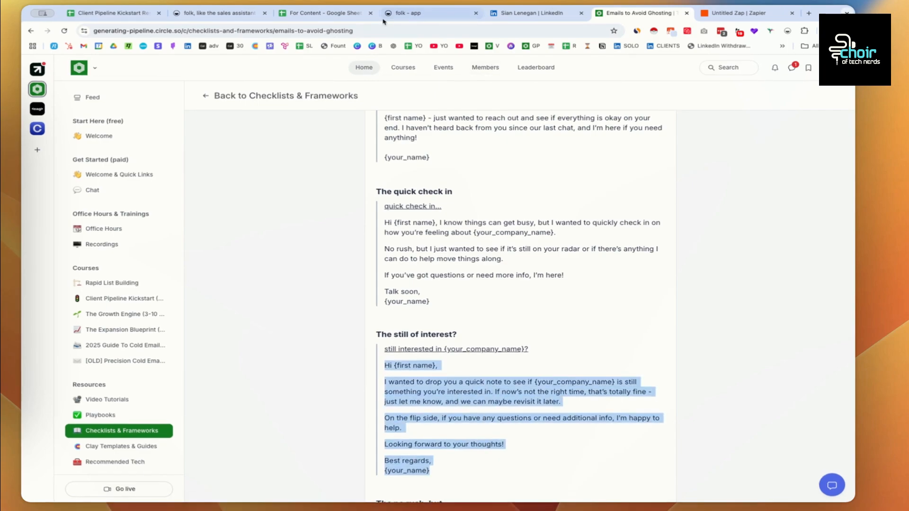
pyautogui.click(403, 13)
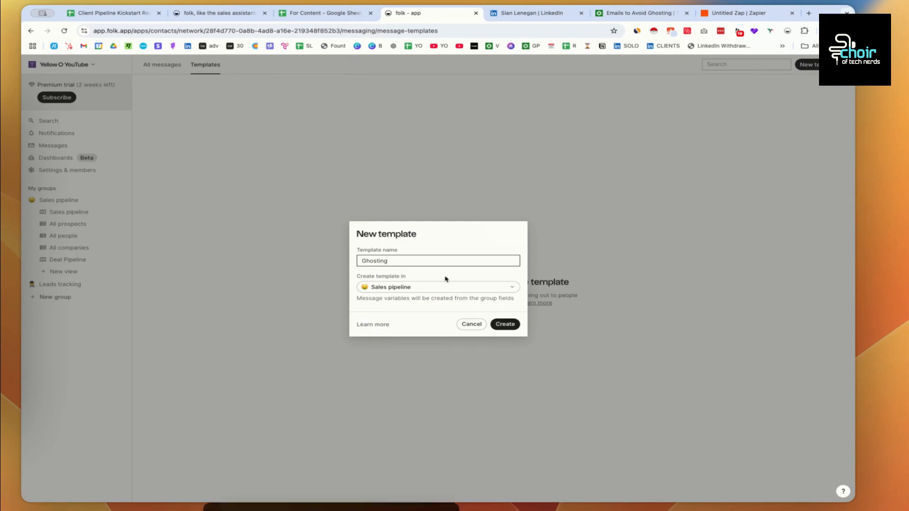
pyautogui.write('-')
pyautogui.click(635, 12)
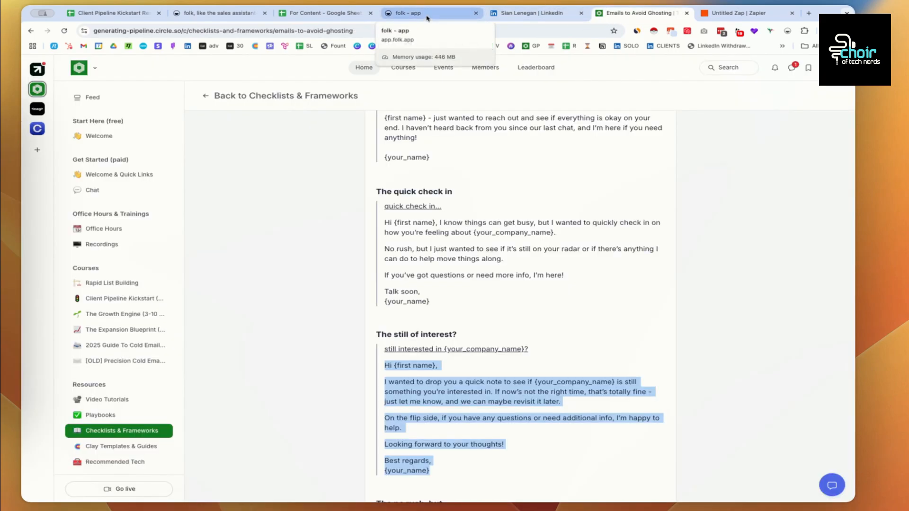
pyautogui.click(427, 16)
pyautogui.write('still interest')
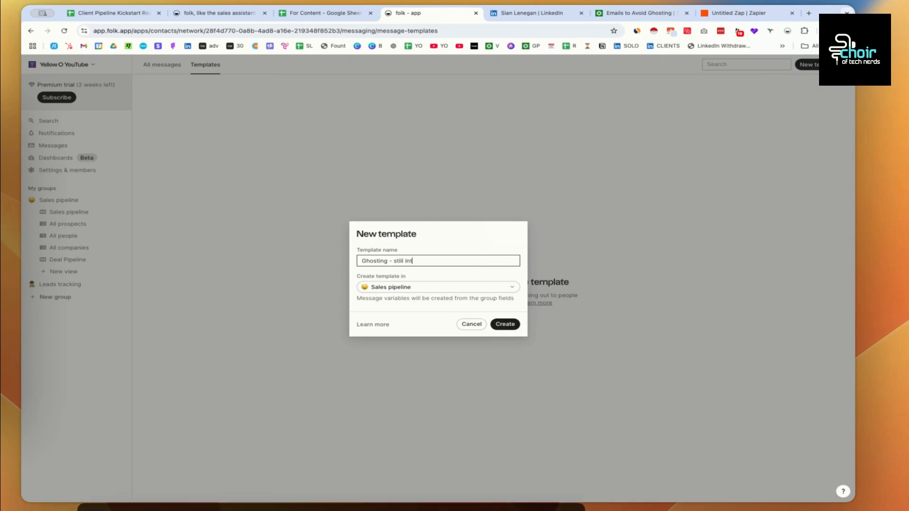
pyautogui.click(510, 326)
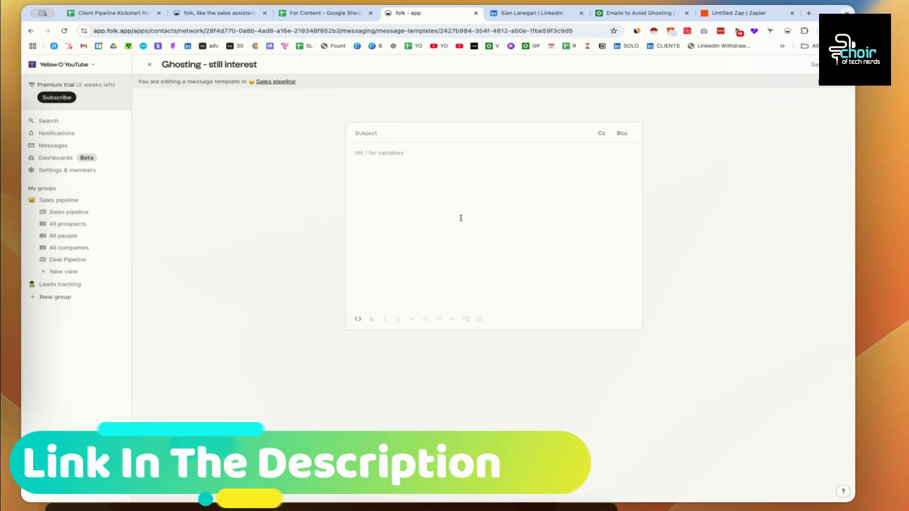
# - Paste the guide's follow-up email as the body and subject 'still interested in Yellow O?'
pyautogui.click(421, 167)
pyautogui.write("Hi First name, I wanted to drop you a quick note to see if {your_company_name} is still something you're interested in. If now's not the right time, that's totally fine - just let me know, and we can maybe revisit it later. On the flip side, if you have any questions or need additional info, I'm happy to help. Looking forward to your thoughts! Best regards, {your_name}")
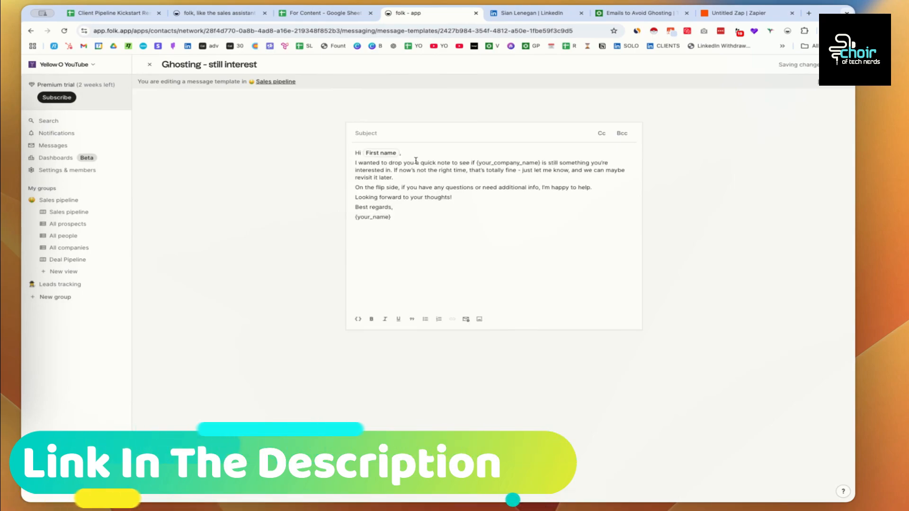
pyautogui.click(385, 155)
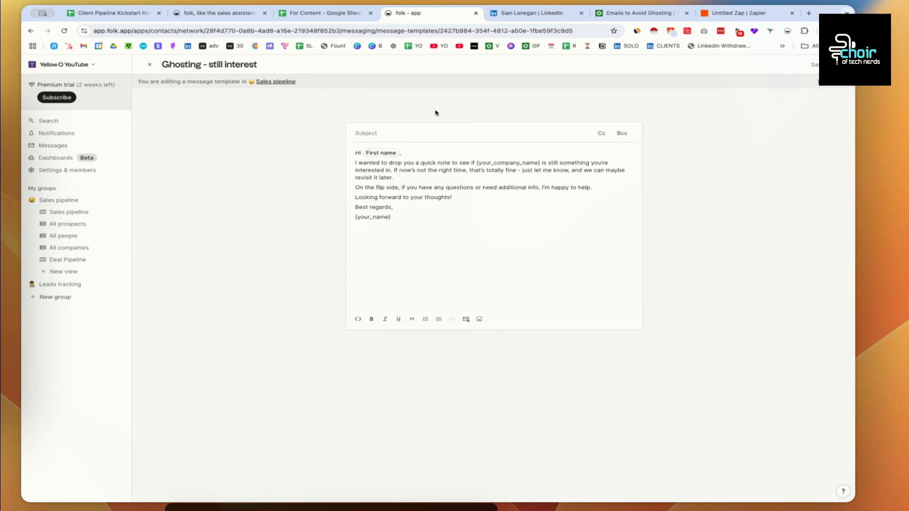
pyautogui.click(622, 16)
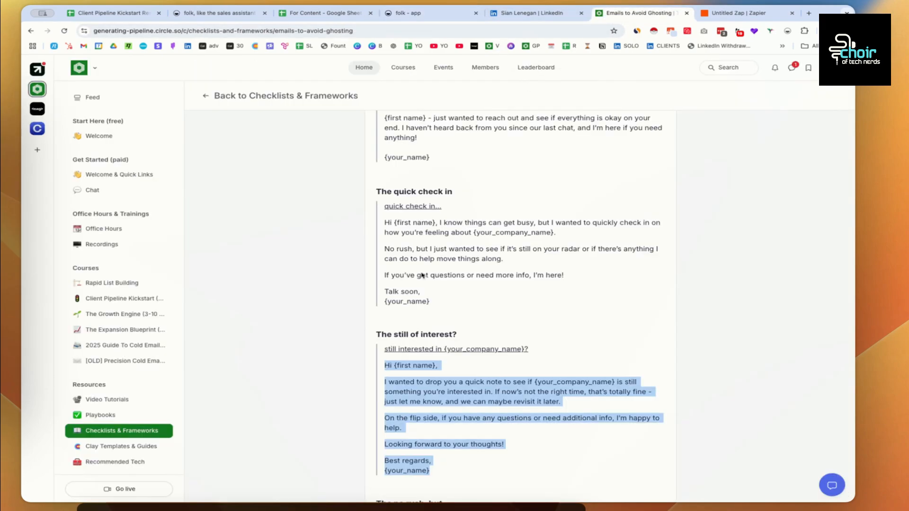
pyautogui.moveTo(532, 351); pyautogui.dragTo(385, 350)
pyautogui.press('super+c')
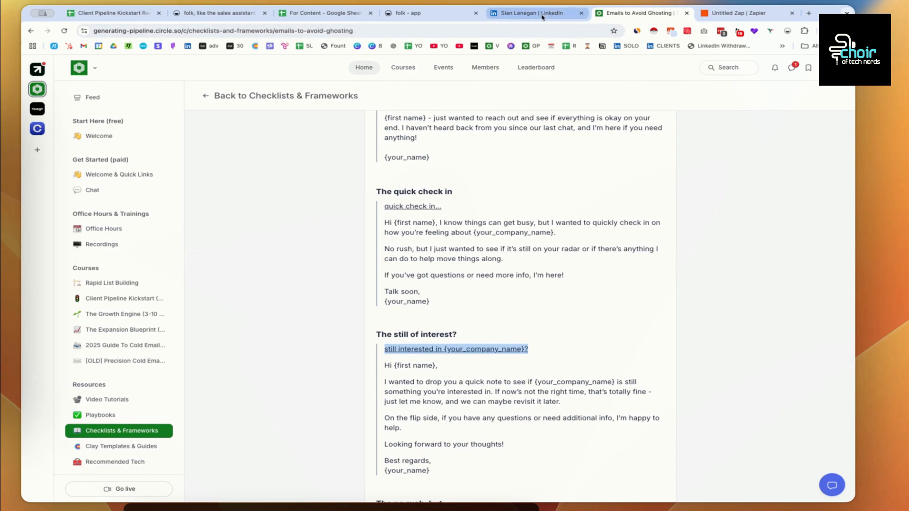
pyautogui.click(426, 17)
pyautogui.click(391, 137)
pyautogui.press('super+v')
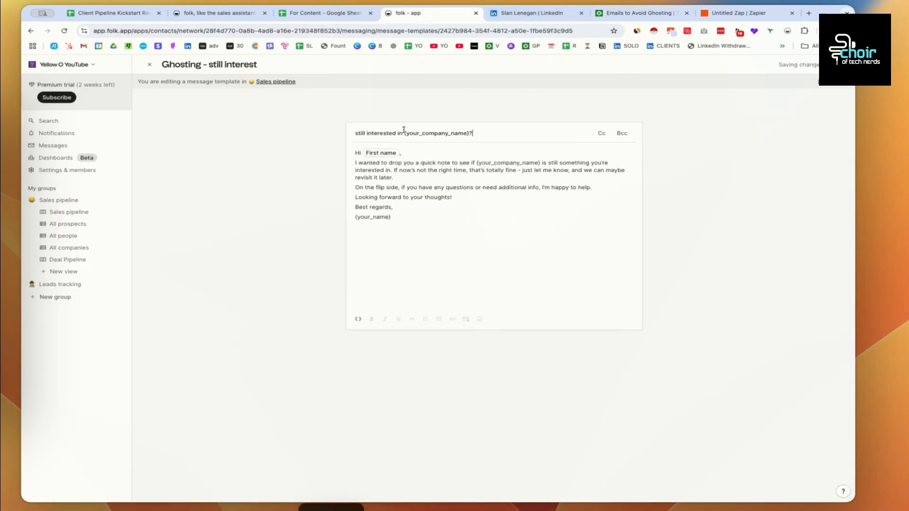
pyautogui.moveTo(471, 133); pyautogui.dragTo(404, 133)
pyautogui.write('Yellow O')
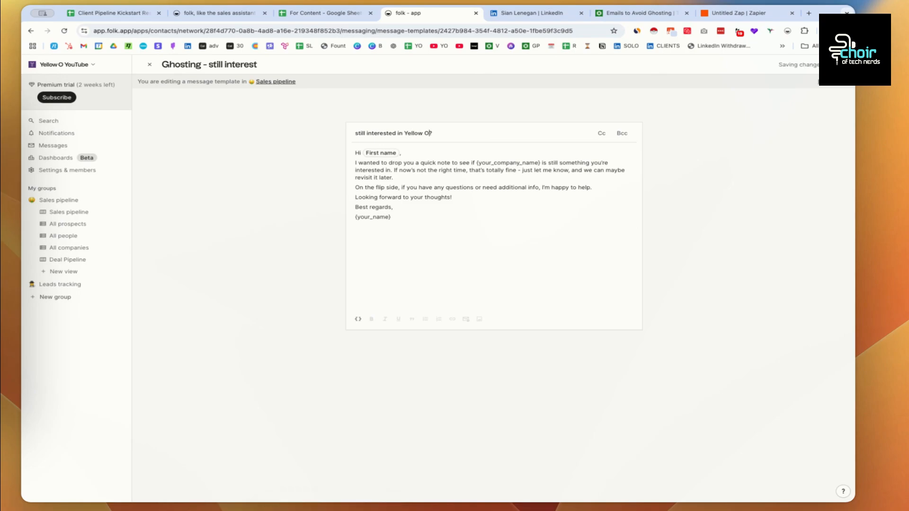
# - Replace the {your_name} placeholder with the sender's name and add spacing around greeting and sign-off
pyautogui.click(408, 153)
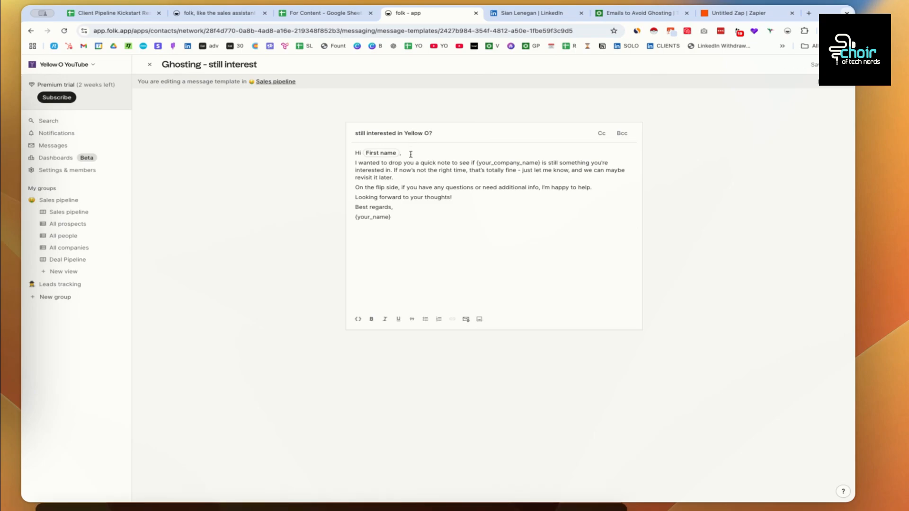
pyautogui.press('Return')
pyautogui.press('Return')
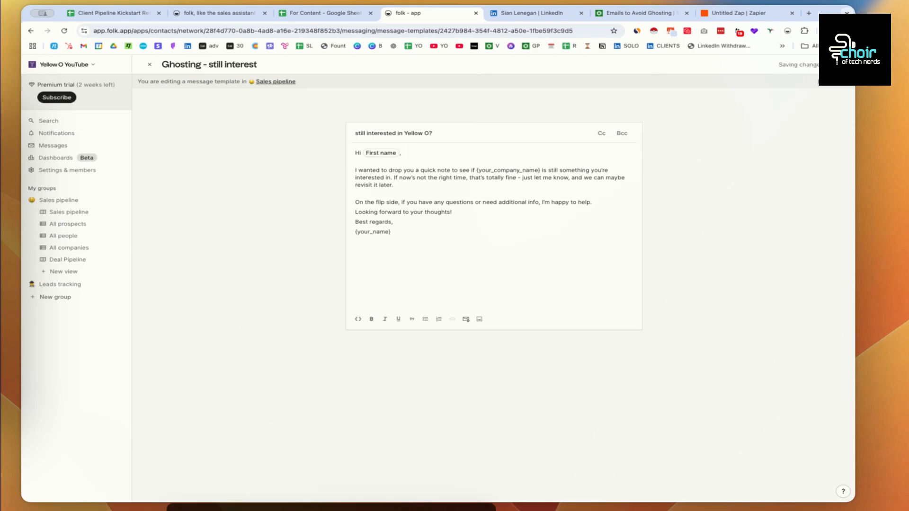
pyautogui.keyDown('shift'); pyautogui.click(398, 232); pyautogui.keyUp('shift')
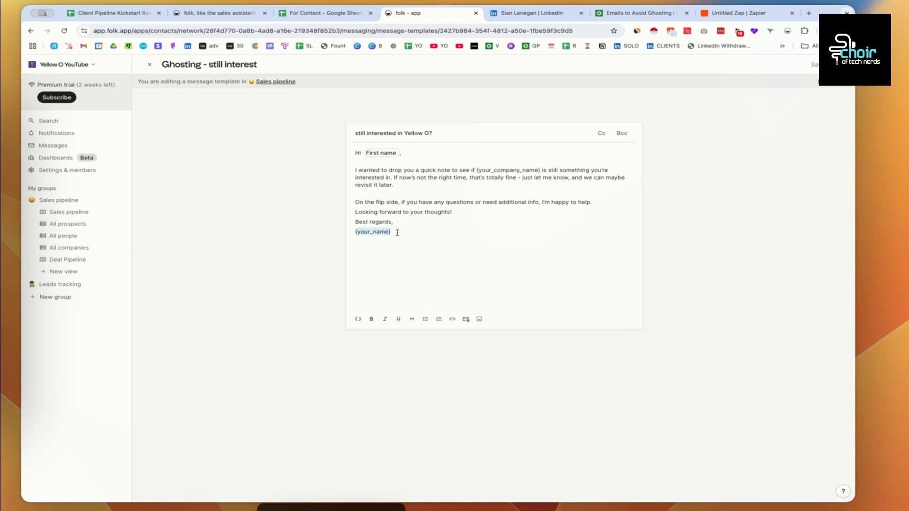
pyautogui.press('BackSpace')
pyautogui.write('/')
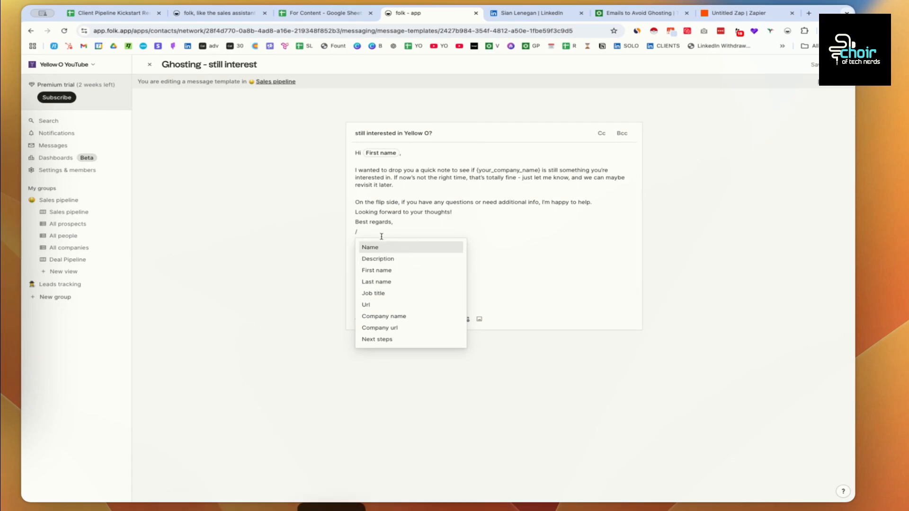
pyautogui.press('BackSpace')
pyautogui.write('Mark')
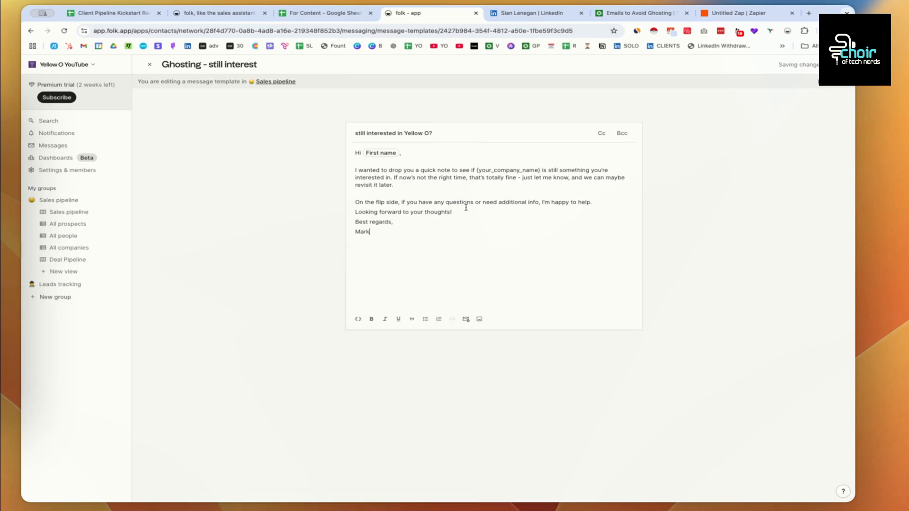
pyautogui.click(471, 210)
pyautogui.press('Return')
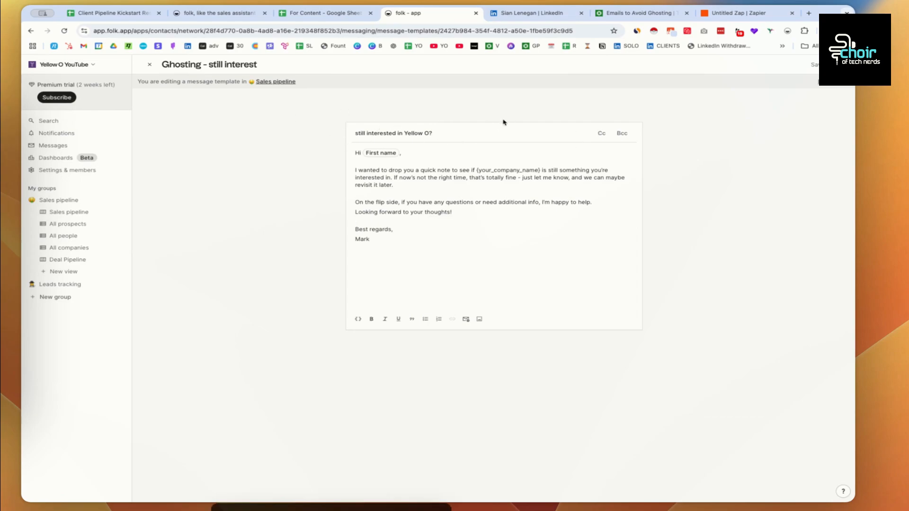
# - Start a new email to the Business Coach contact from Sales pipeline's All people view
pyautogui.click(839, 64)
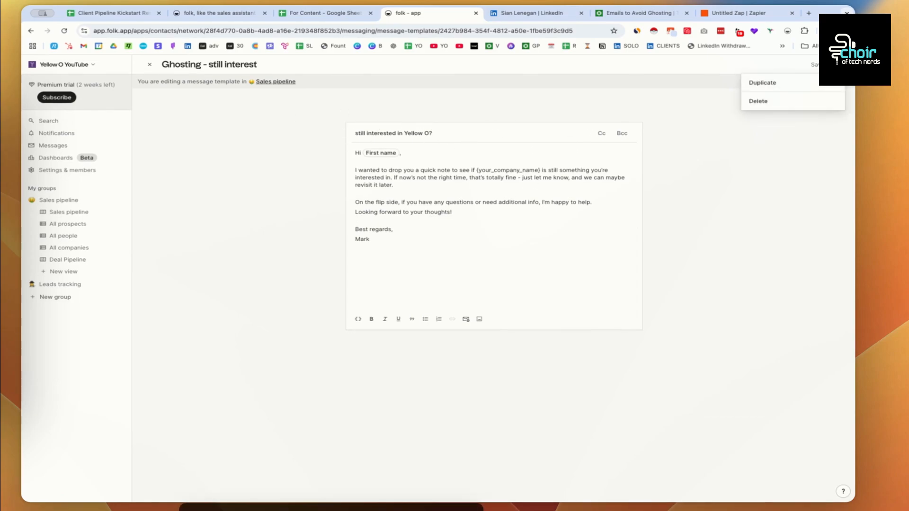
pyautogui.click(370, 128)
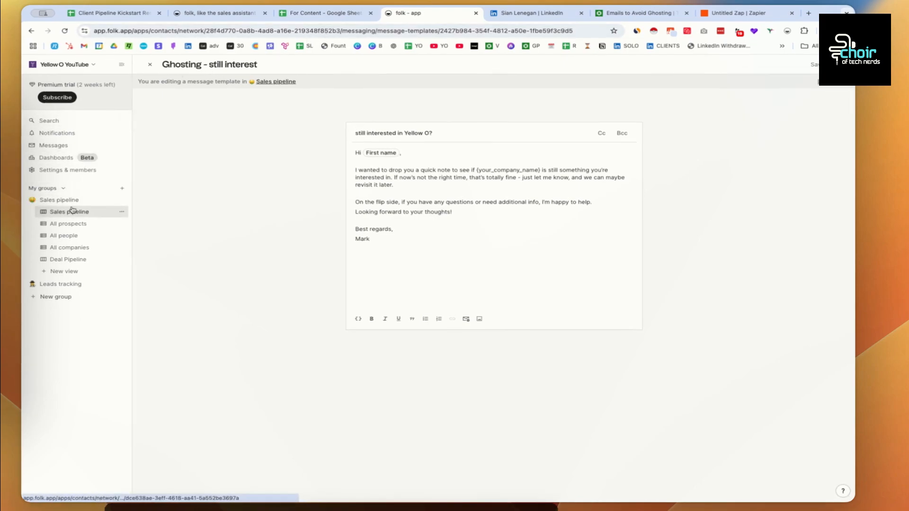
pyautogui.click(69, 236)
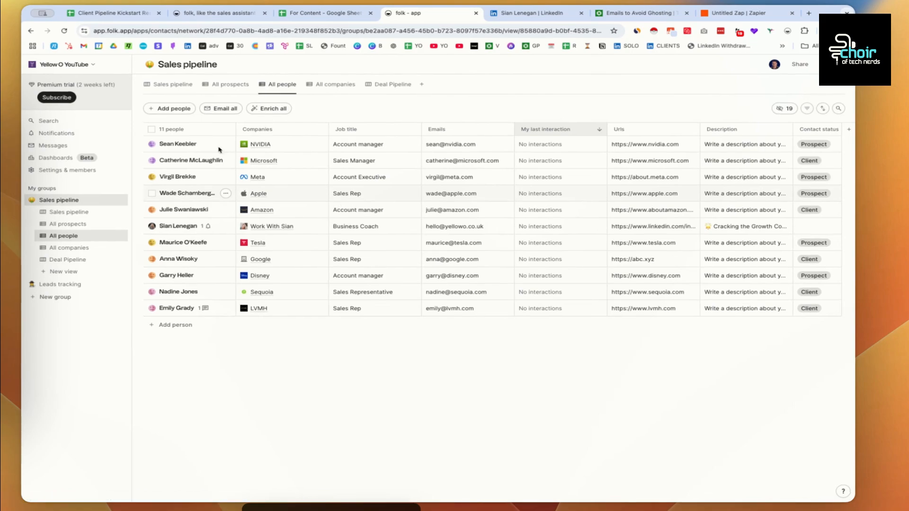
pyautogui.click(179, 226)
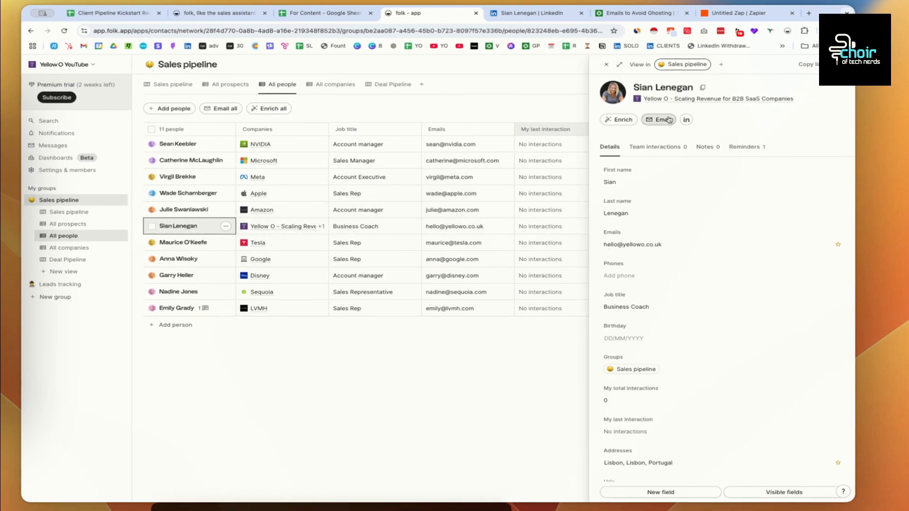
pyautogui.click(661, 121)
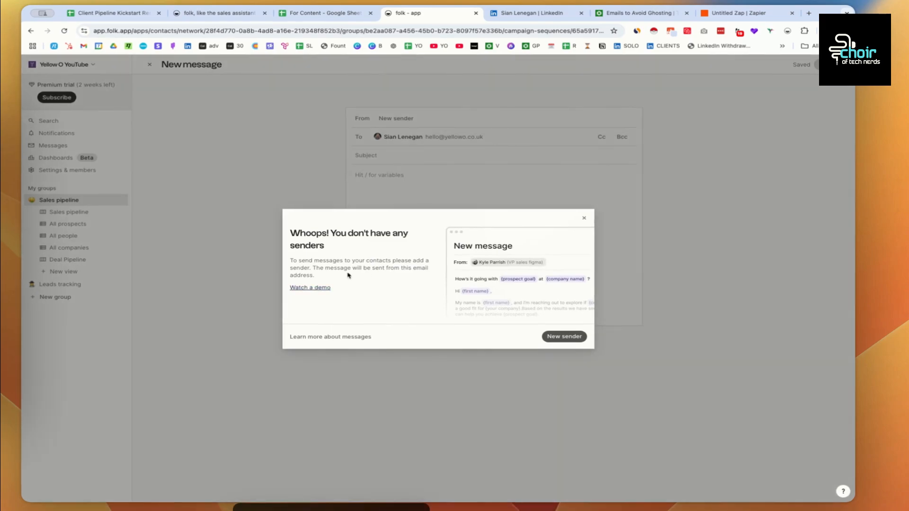
# - Apply the 'Ghosting - still interest' template to the message, then switch to the Google Sheet
pyautogui.click(583, 218)
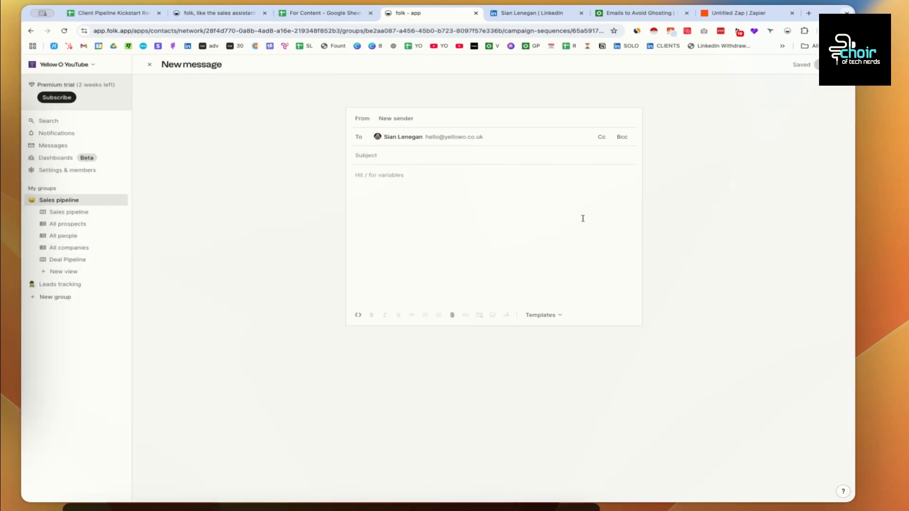
pyautogui.click(558, 315)
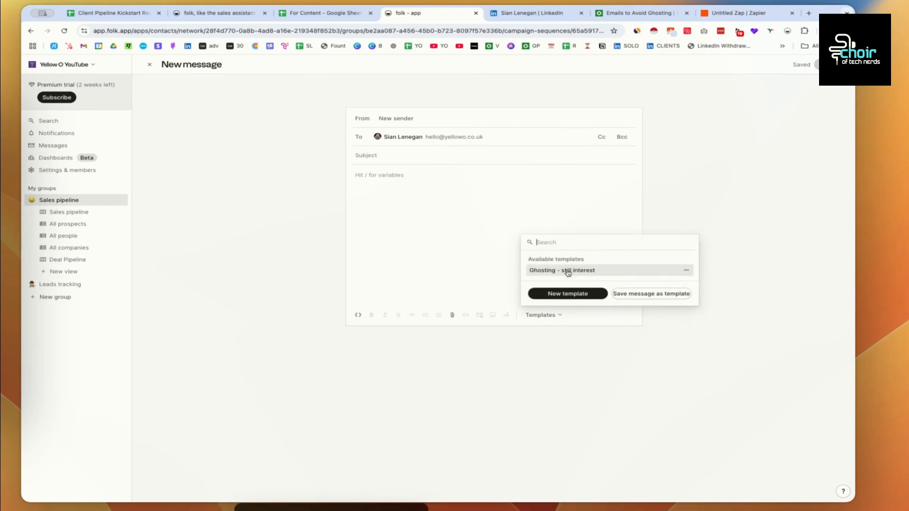
pyautogui.click(568, 270)
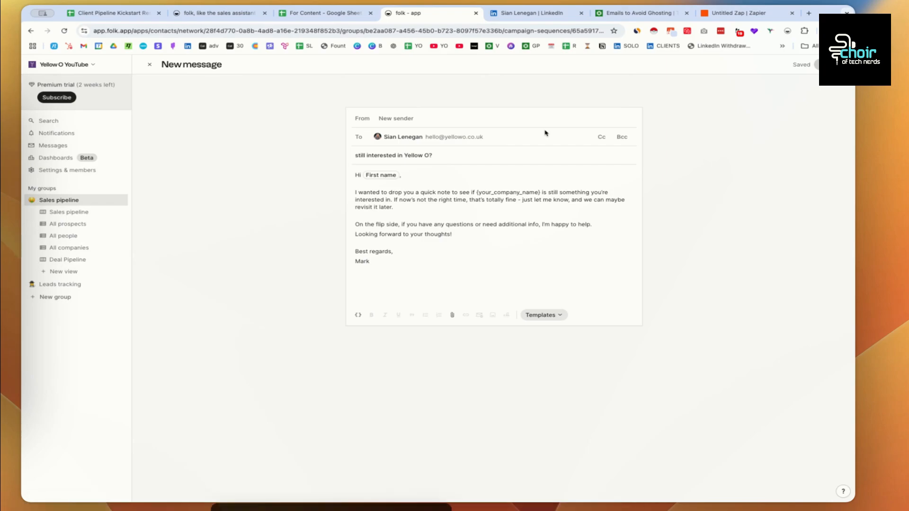
pyautogui.click(115, 14)
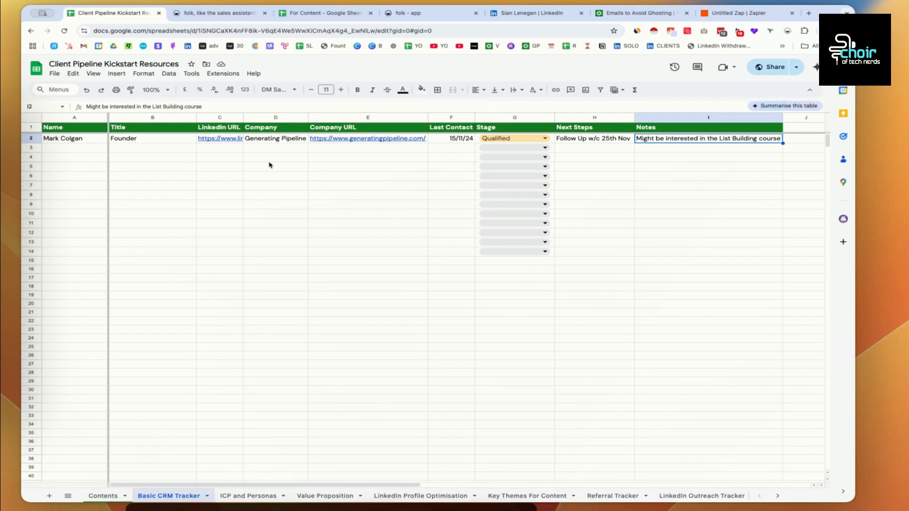
# - Return to the folk website, jump to Sales research, then scroll to 'Personal outreach, at scale'
pyautogui.click(215, 13)
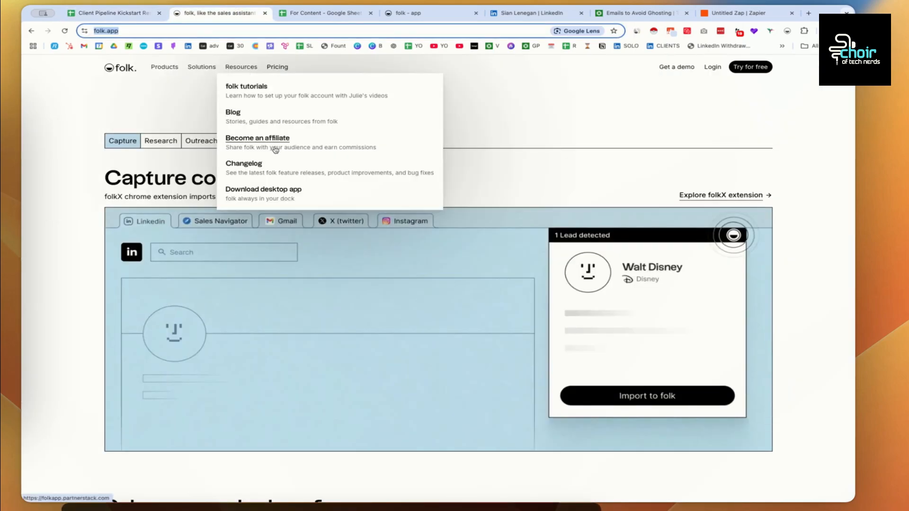
pyautogui.click(162, 126)
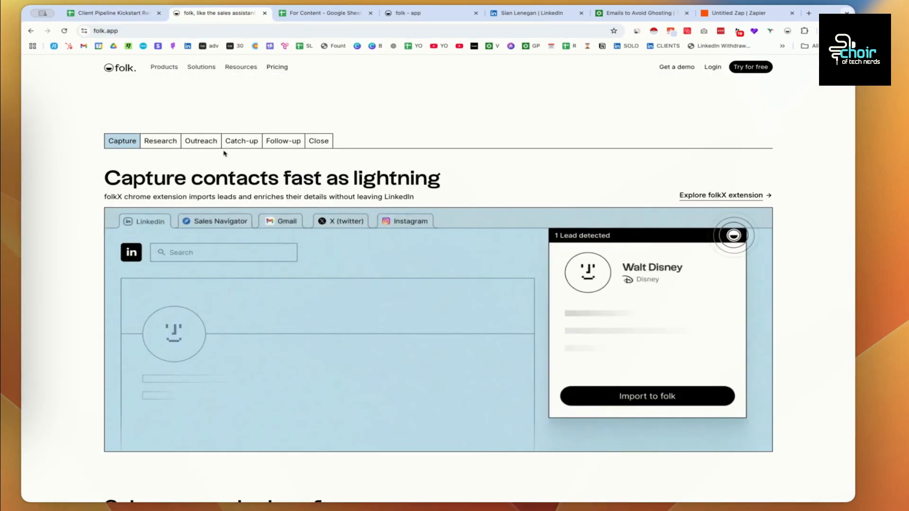
pyautogui.click(162, 142)
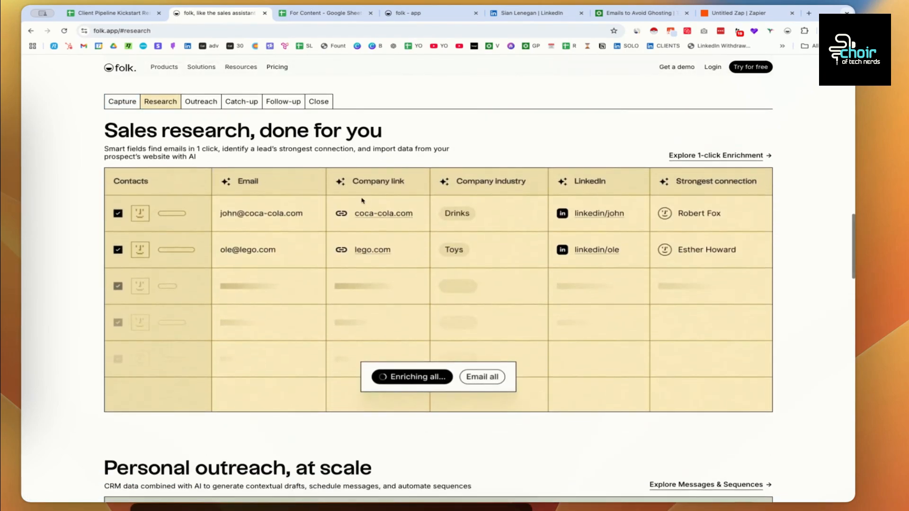
pyautogui.scroll(-1, 325, 188)
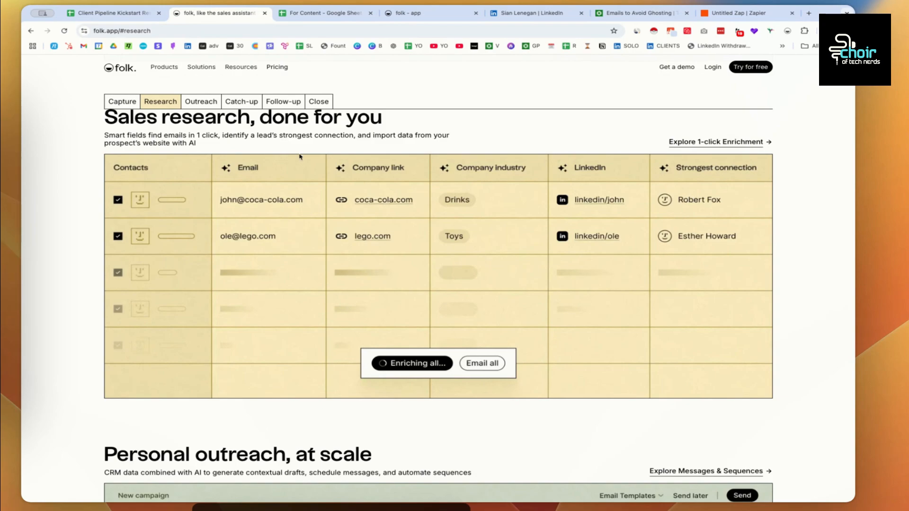
pyautogui.scroll(-3, 299, 157)
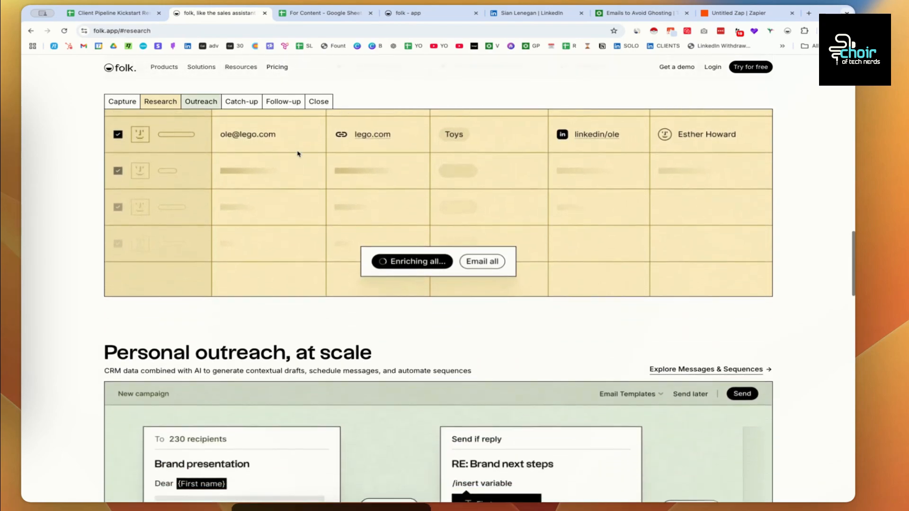
pyautogui.scroll(-3, 298, 153)
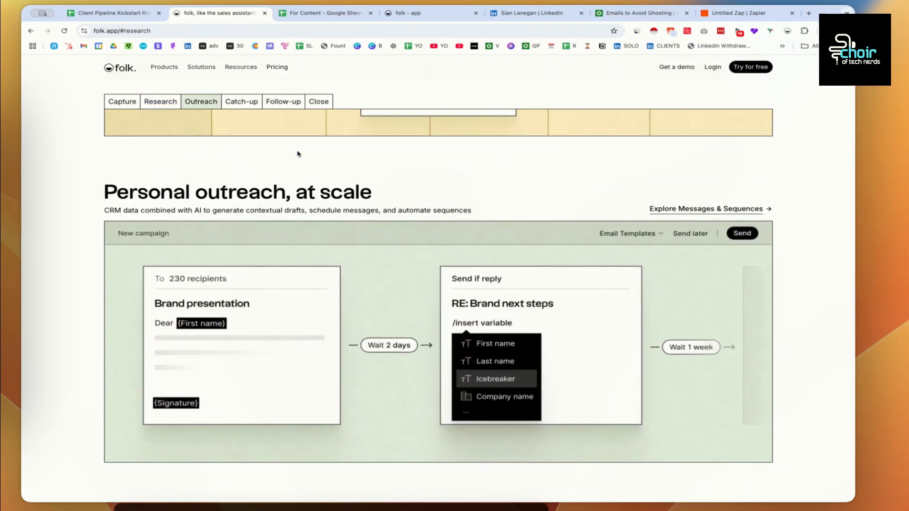